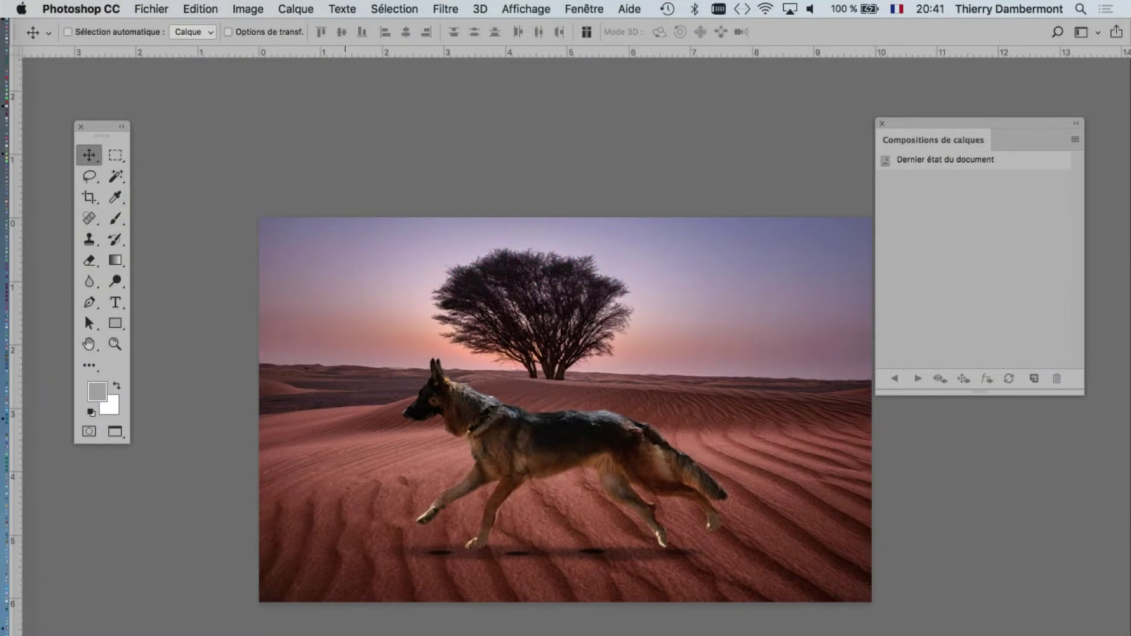
# Open the Calques panel and expand it to list Groupe 1, Calque 2 and Calque 0.
pyautogui.press('F7')
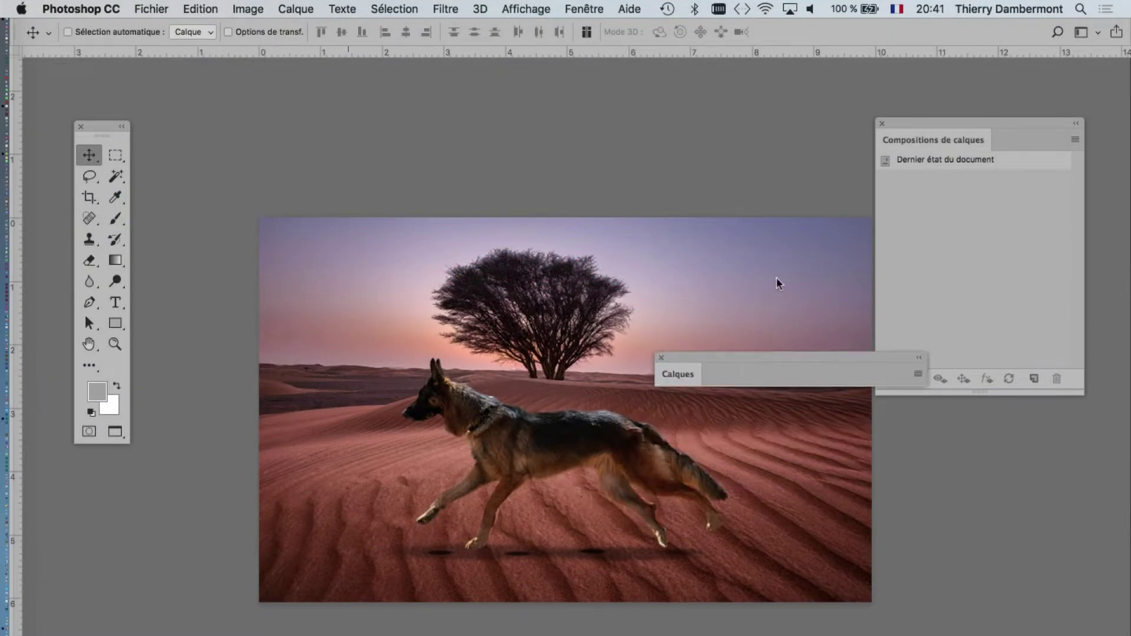
pyautogui.doubleClick(727, 96)
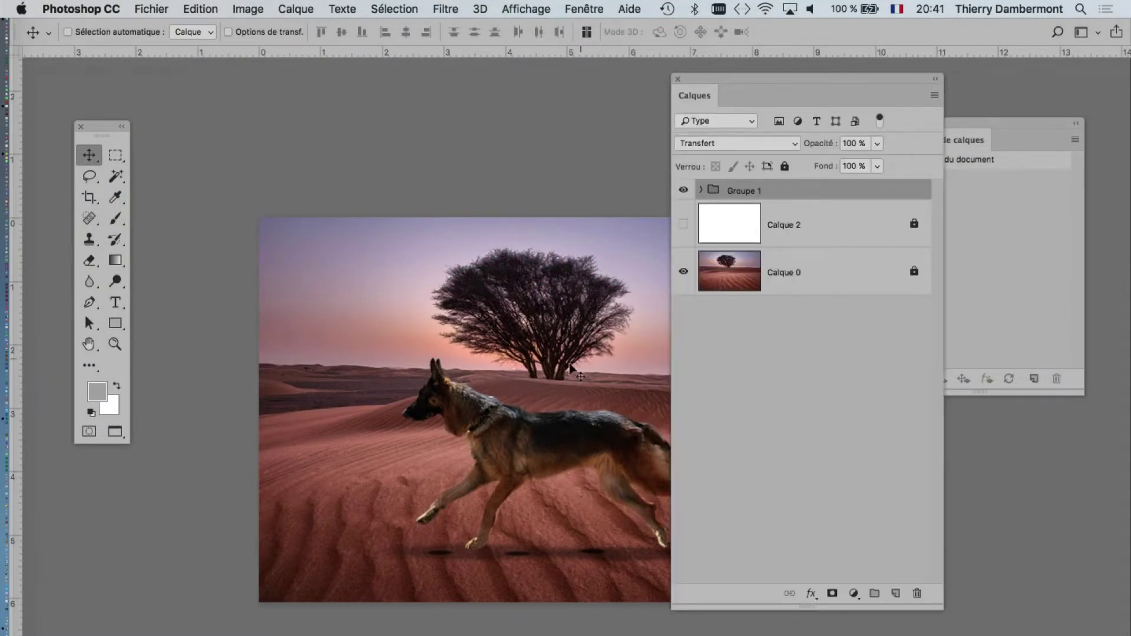
pyautogui.moveTo(465, 341); pyautogui.dragTo(330, 245)
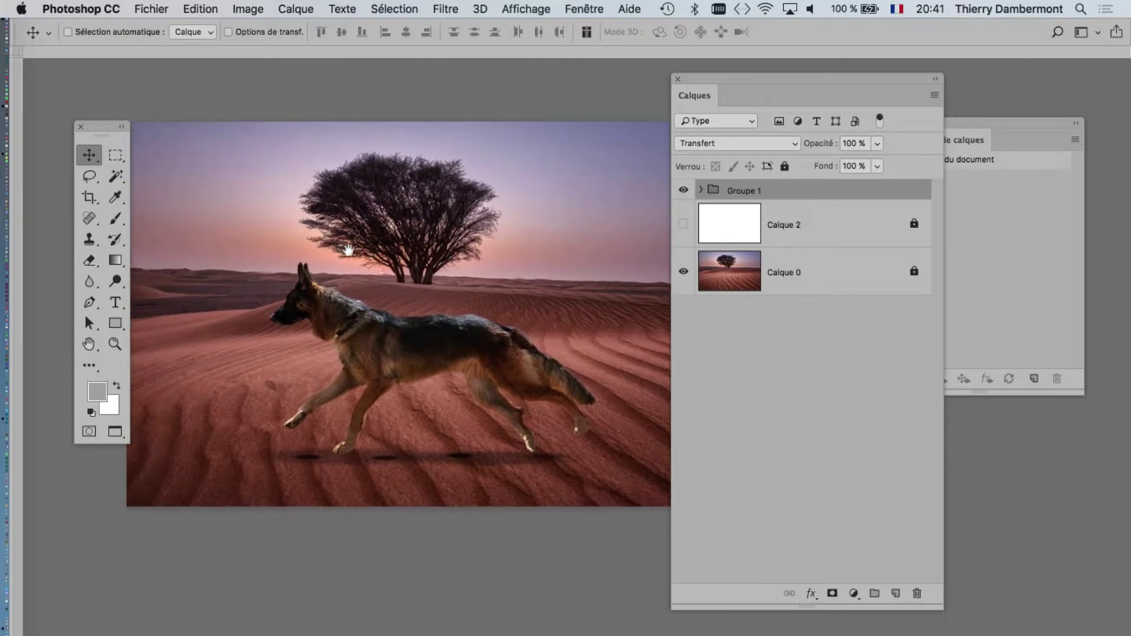
pyautogui.hotkey('ctrl', 'r')
# Resize and place the Calques and Compositions de calques panels beside the image.
pyautogui.moveTo(720, 80)
pyautogui.mouseDown()
pyautogui.moveTo(872, 97)
pyautogui.moveTo(845, 88)
pyautogui.mouseUp()
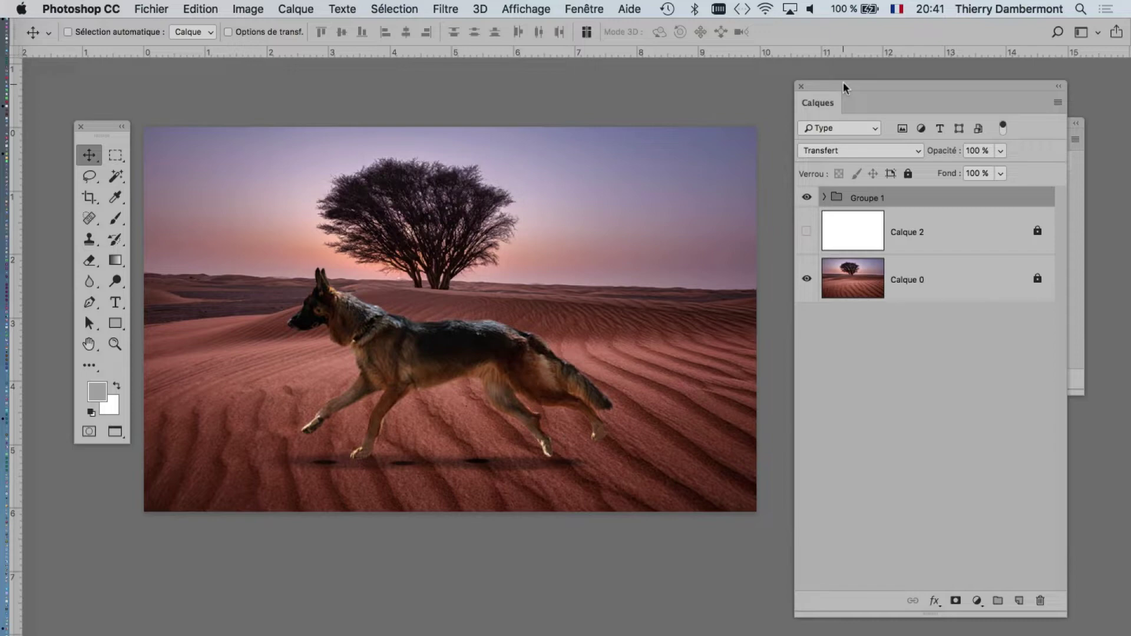
pyautogui.moveTo(842, 83); pyautogui.dragTo(742, 90)
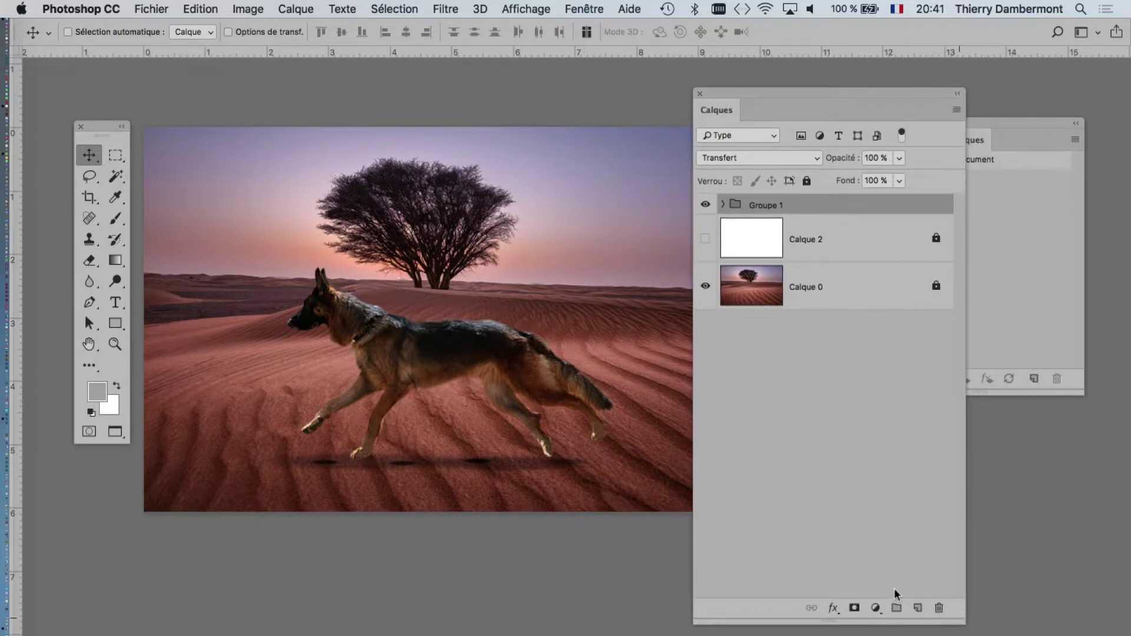
pyautogui.moveTo(964, 623); pyautogui.dragTo(910, 414)
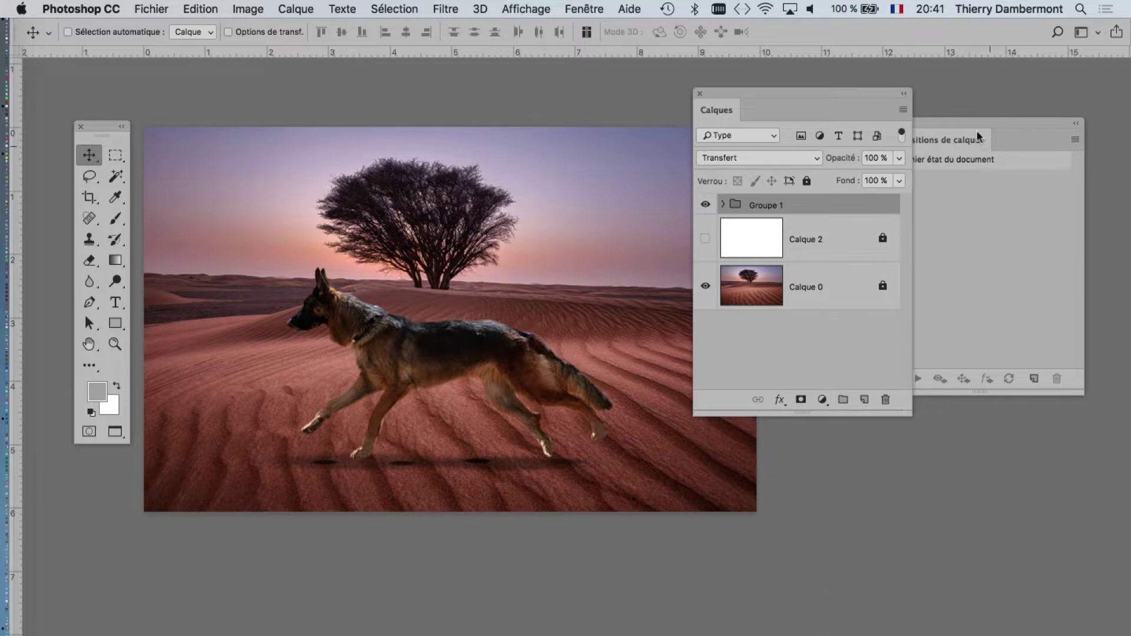
pyautogui.moveTo(984, 136); pyautogui.dragTo(1028, 235)
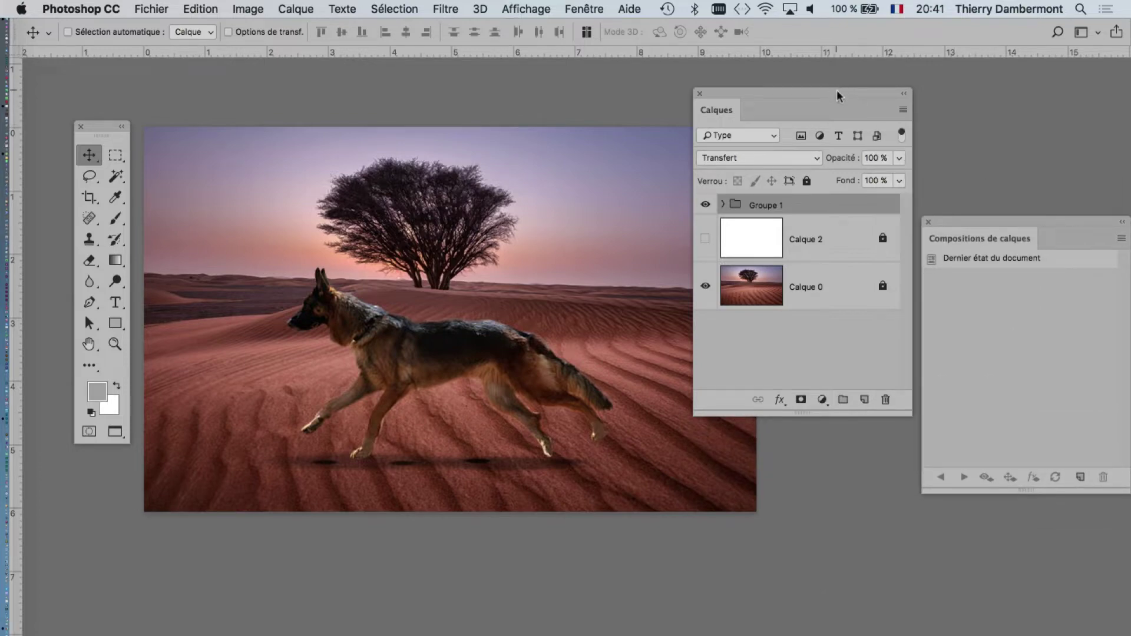
pyautogui.moveTo(838, 94); pyautogui.dragTo(789, 80)
pyautogui.moveTo(999, 217); pyautogui.dragTo(961, 173)
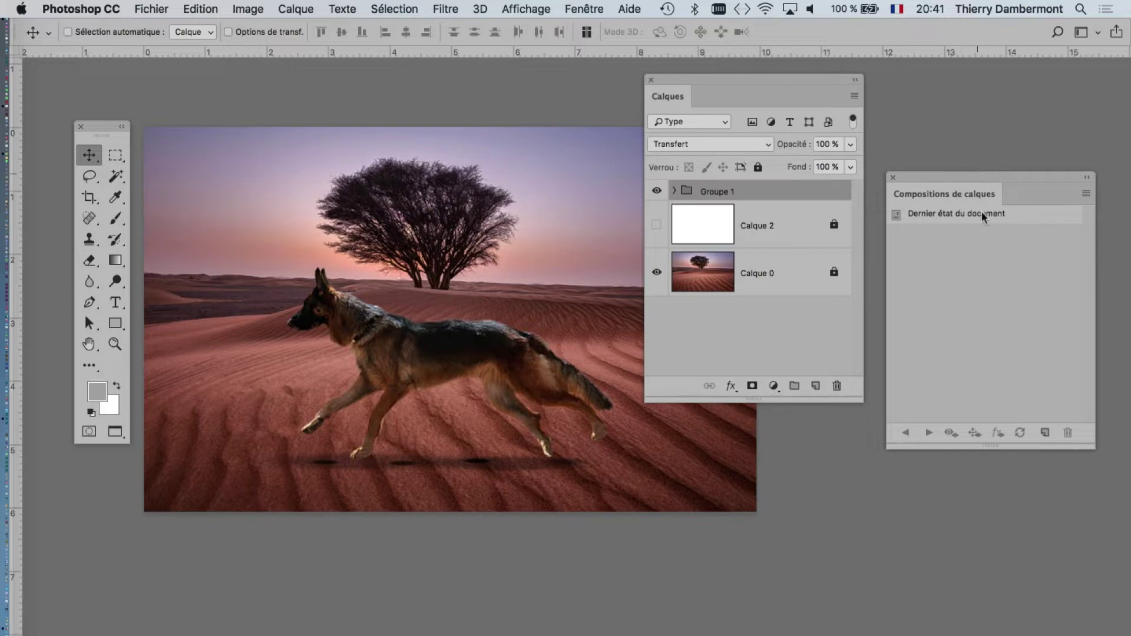
pyautogui.moveTo(978, 177); pyautogui.dragTo(892, 499)
pyautogui.moveTo(776, 77); pyautogui.dragTo(879, 95)
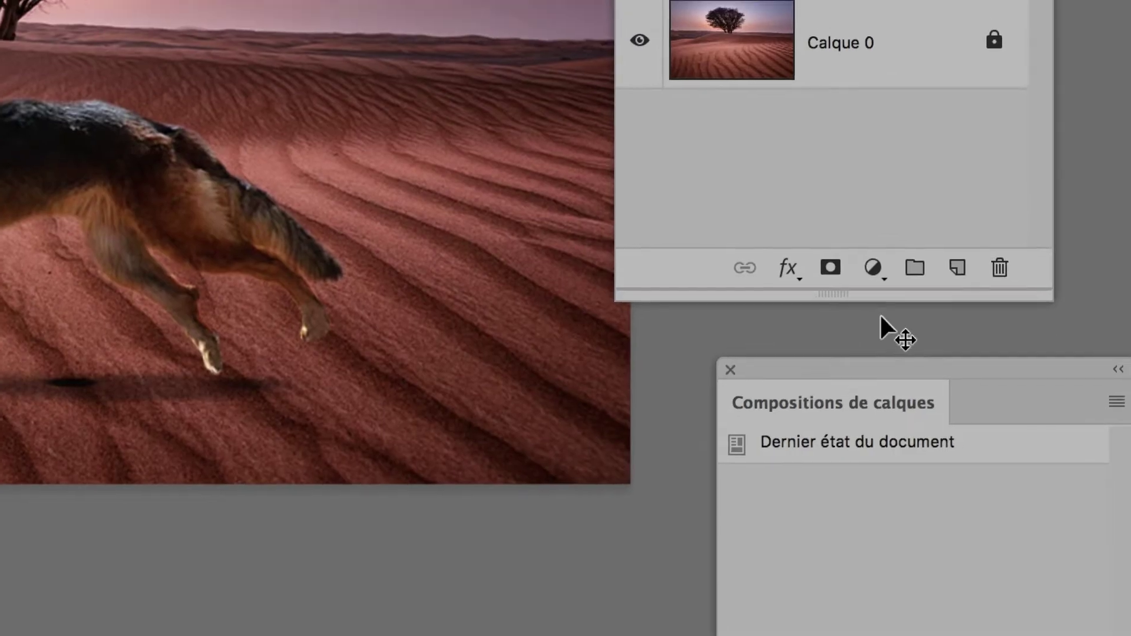
# Add a Teinte/Saturation adjustment layer and arrange its Propriétés and Calques panels.
pyautogui.click(878, 300)
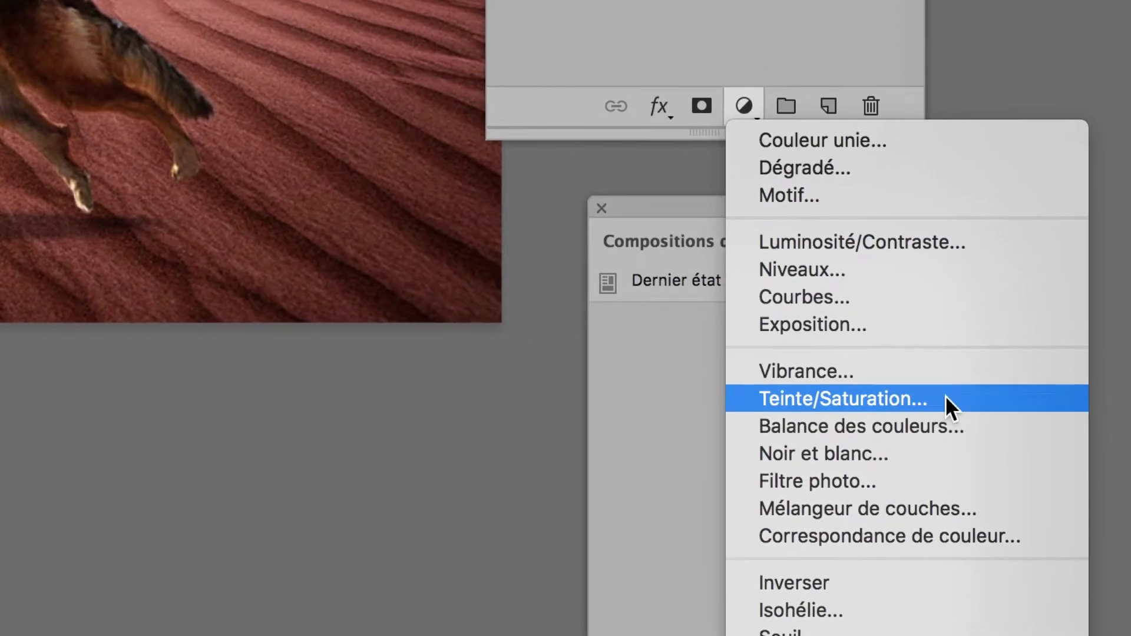
pyautogui.click(945, 398)
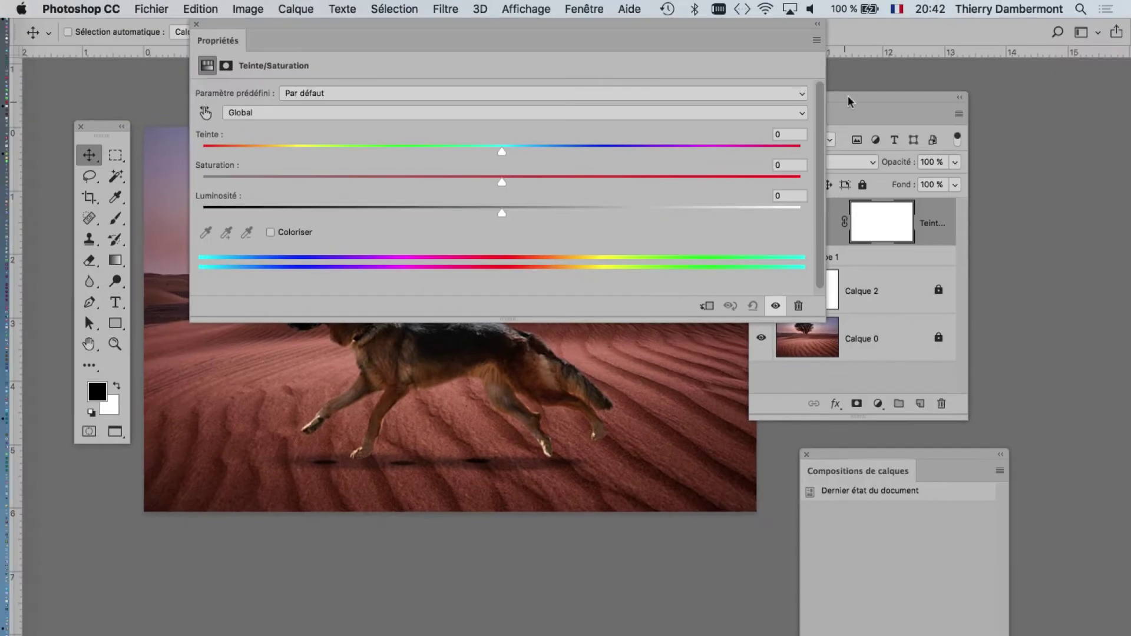
pyautogui.click(760, 289)
pyautogui.moveTo(783, 157); pyautogui.dragTo(197, 522)
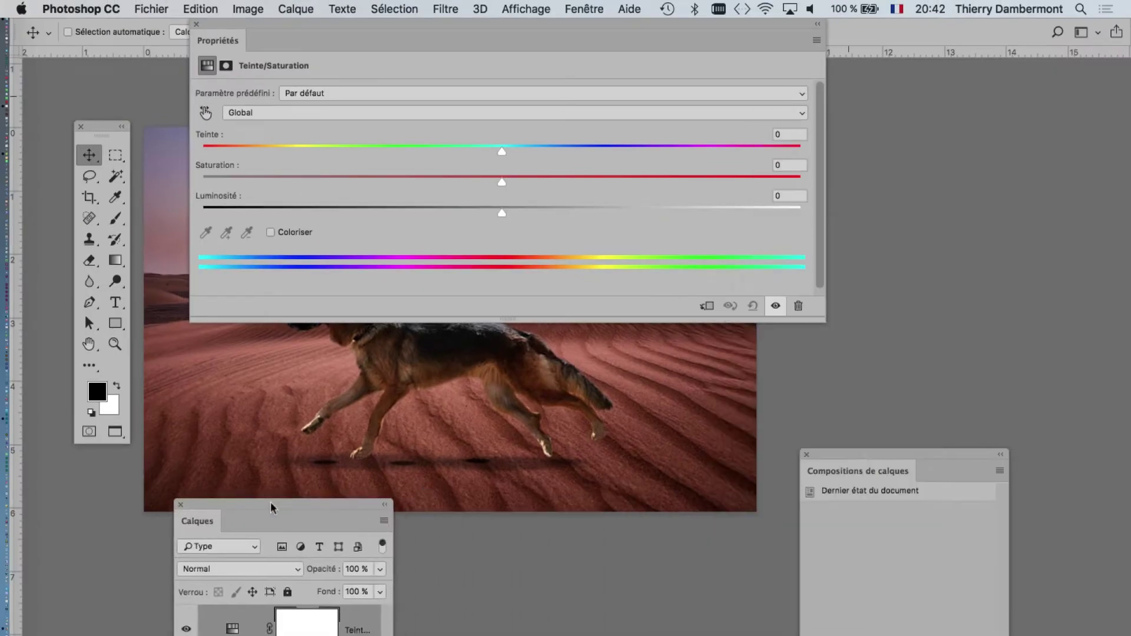
pyautogui.moveTo(820, 319); pyautogui.dragTo(441, 321)
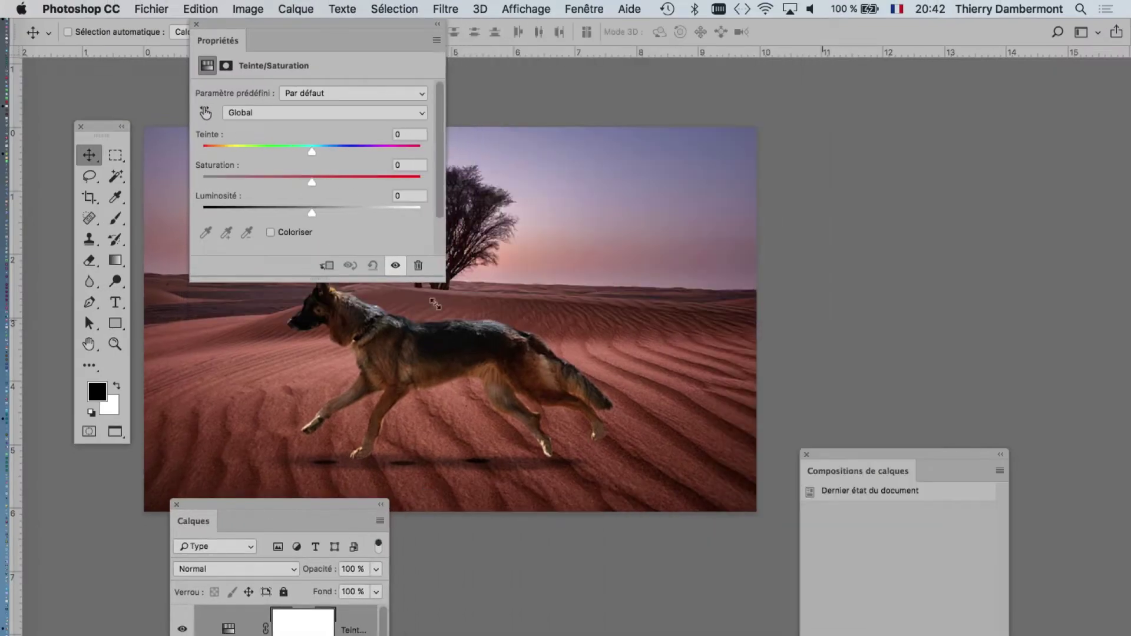
pyautogui.moveTo(357, 24)
pyautogui.mouseDown()
pyautogui.moveTo(887, 82)
pyautogui.moveTo(922, 74)
pyautogui.mouseUp()
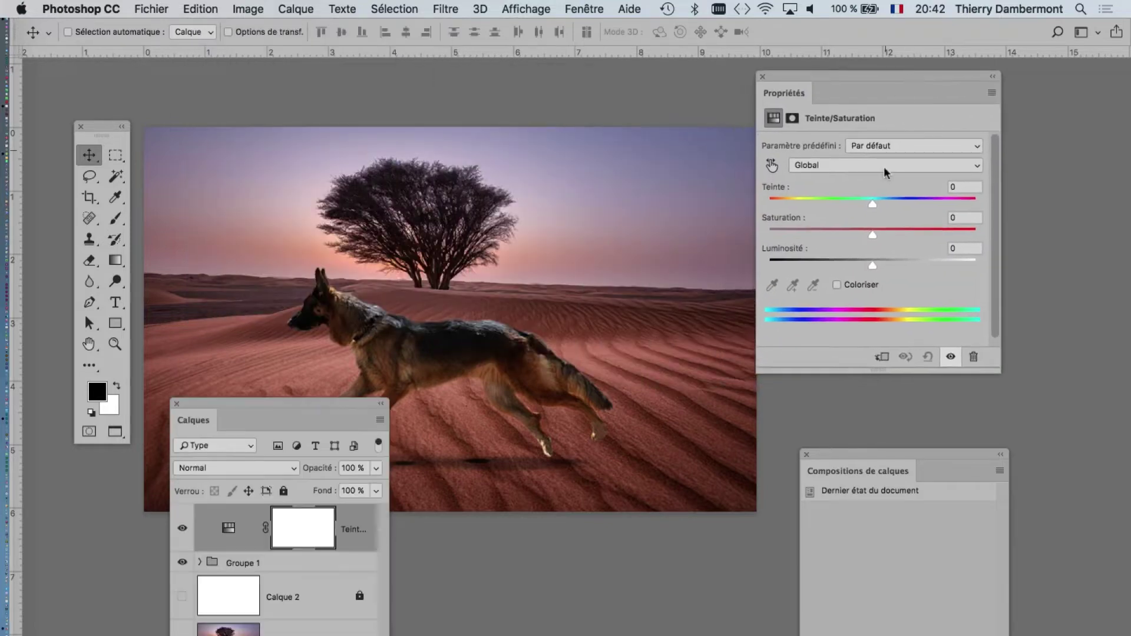
pyautogui.moveTo(366, 404); pyautogui.dragTo(302, 463)
pyautogui.doubleClick(277, 461)
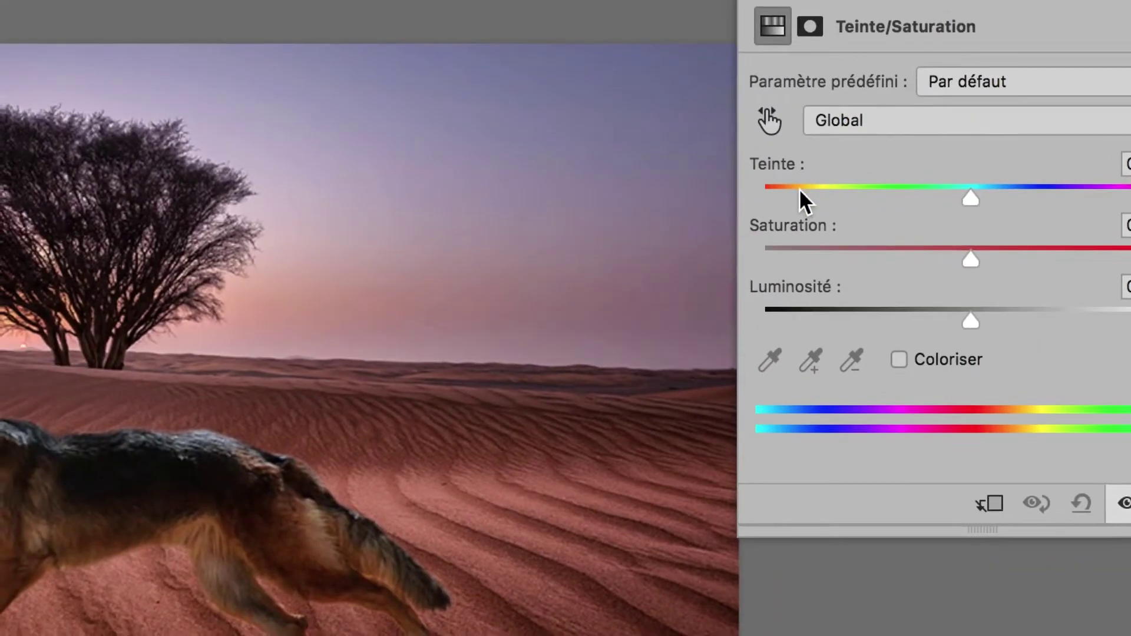
# Set the Teinte slider to -180 so the scene turns teal, with Calques back upper right.
pyautogui.click(766, 204)
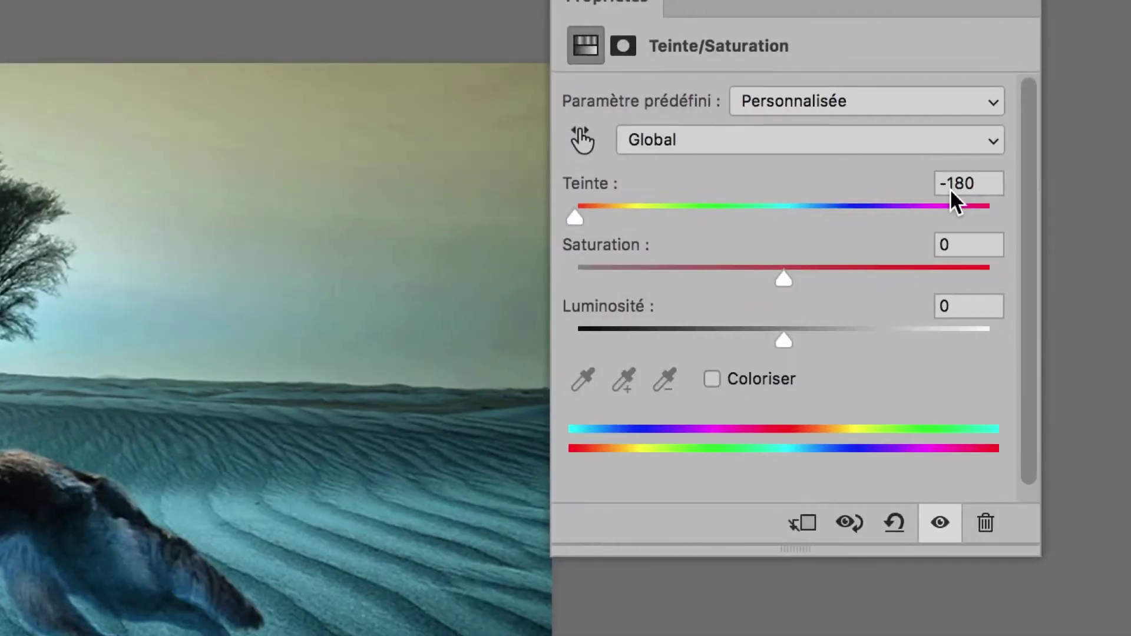
pyautogui.click(950, 190)
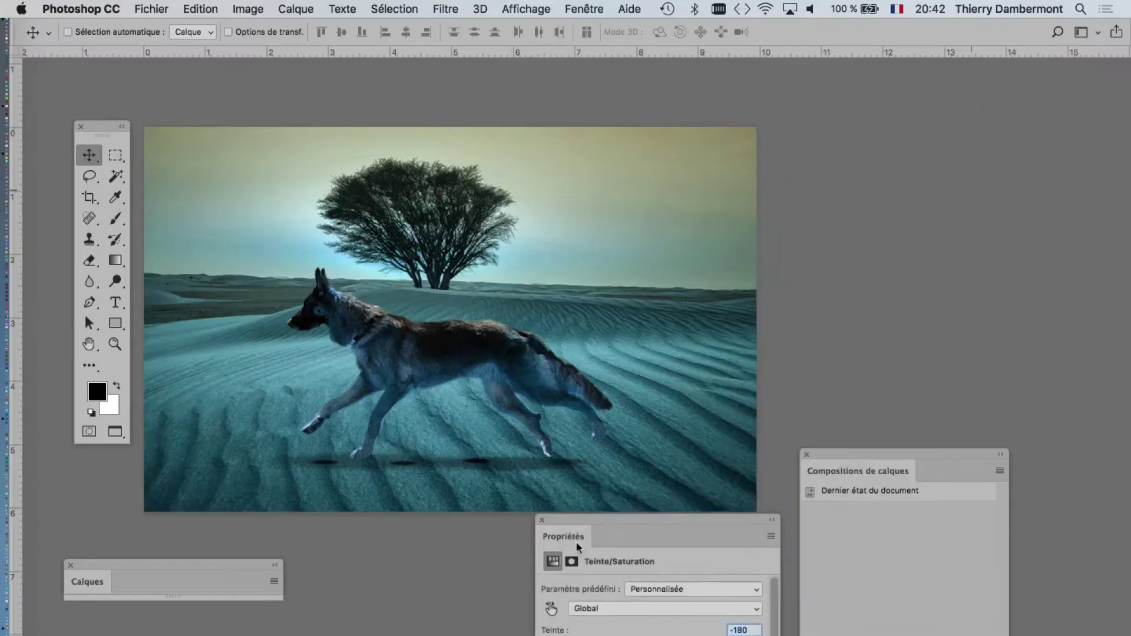
pyautogui.press('F7')
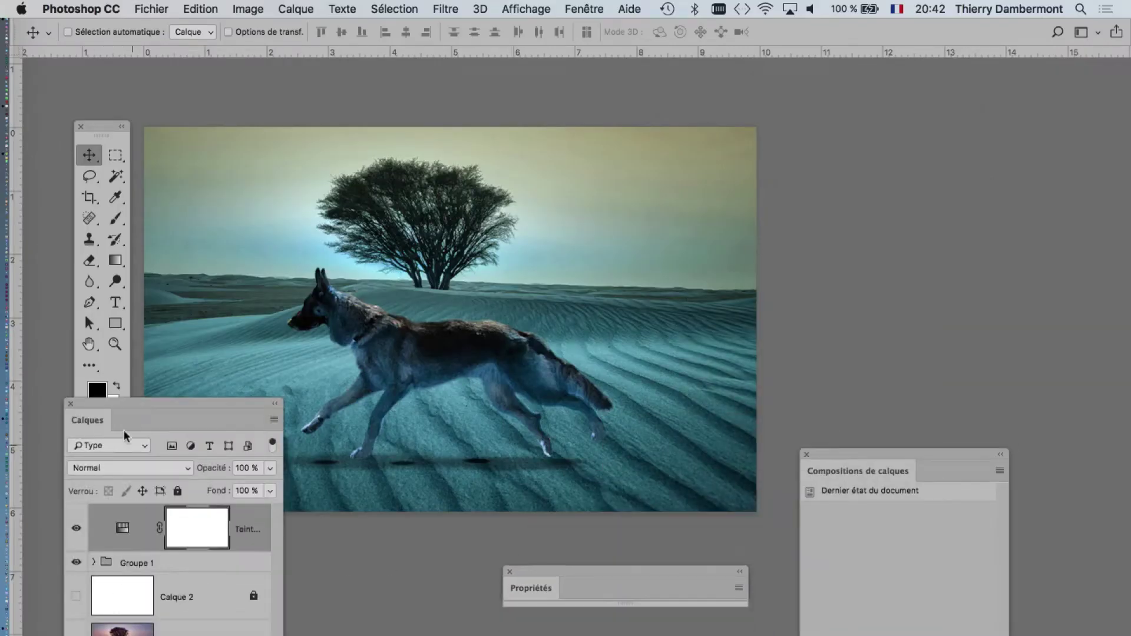
pyautogui.moveTo(128, 425); pyautogui.dragTo(910, 115)
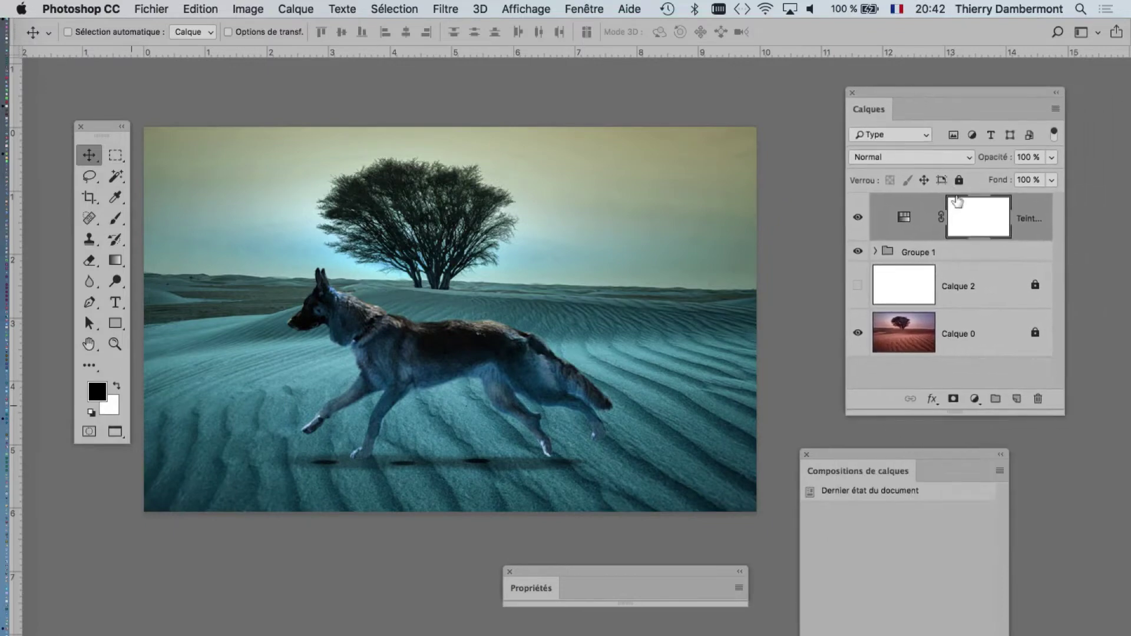
# Add a second Teinte/Saturation layer and hide the teal one.
pyautogui.click(957, 202)
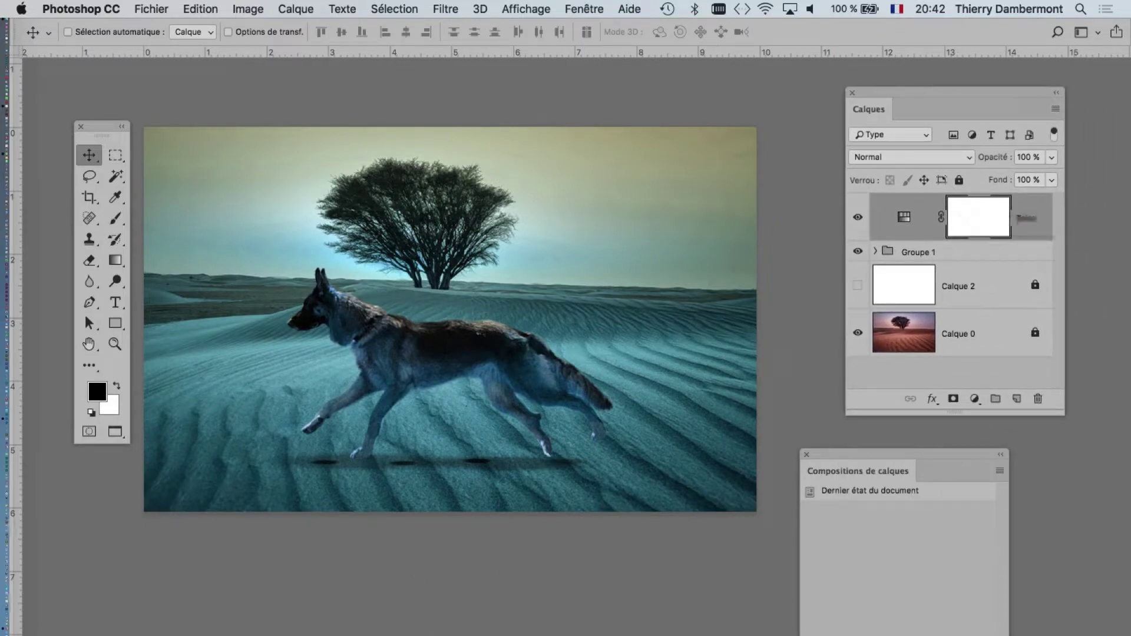
pyautogui.moveTo(271, 526); pyautogui.dragTo(213, 342)
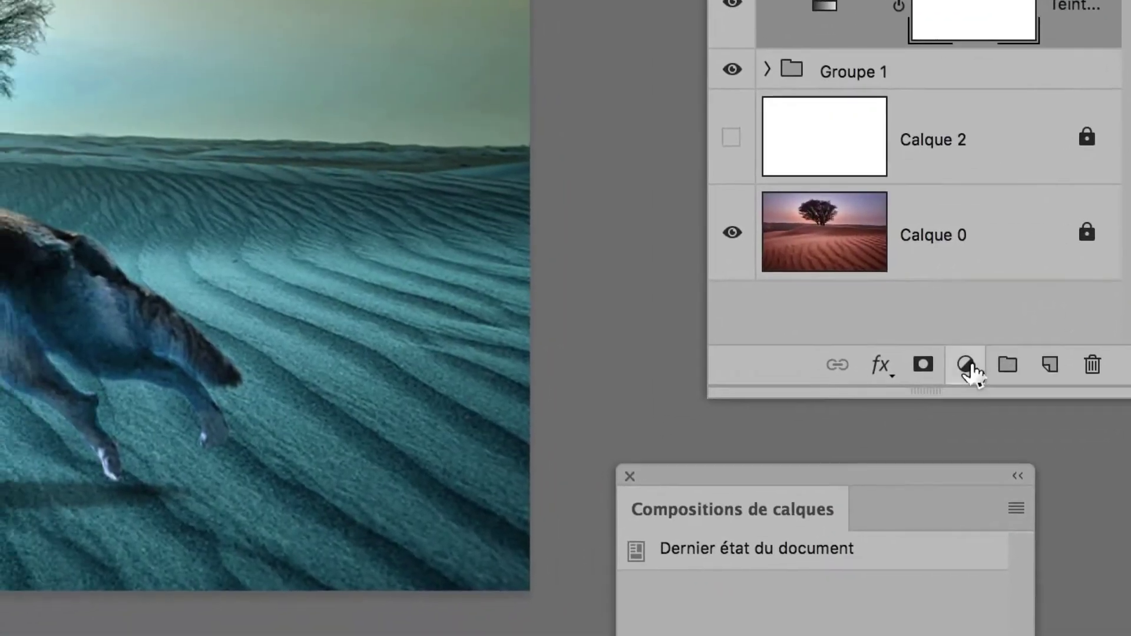
pyautogui.click(968, 366)
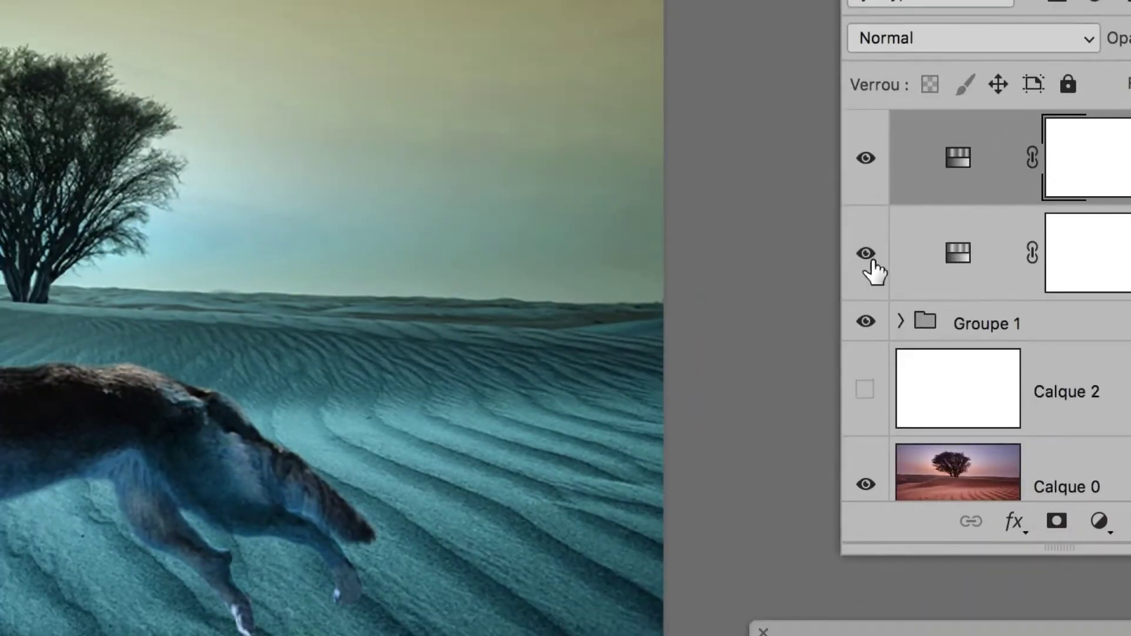
pyautogui.click(866, 254)
# Set the new layer's Teinte to -52 for a magenta variant, then hide it.
pyautogui.click(955, 171)
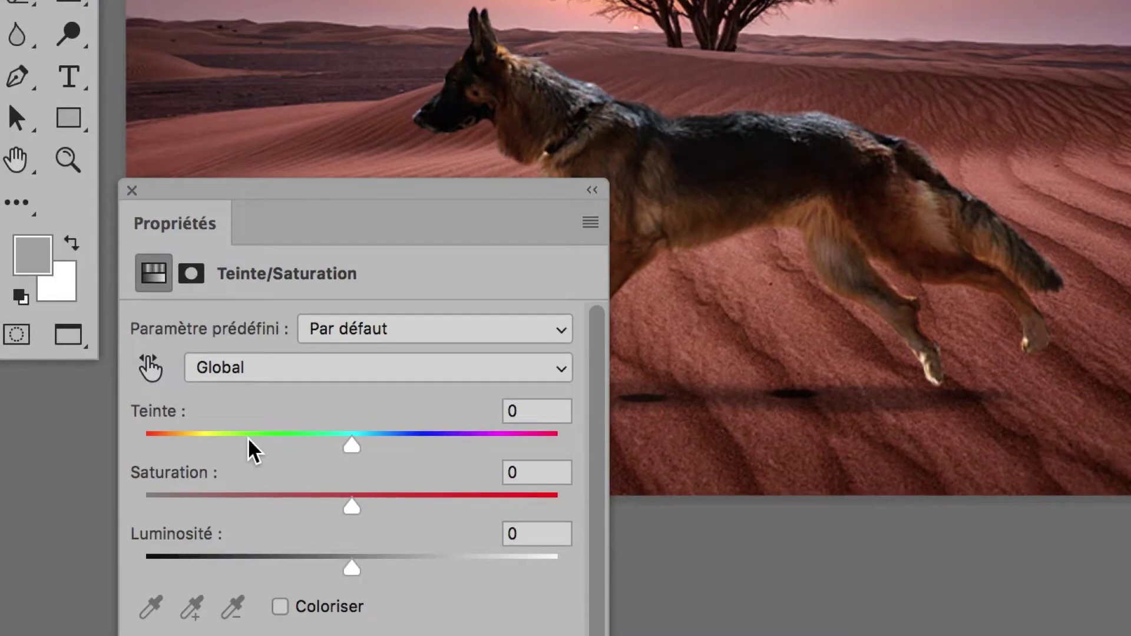
pyautogui.moveTo(249, 439); pyautogui.dragTo(248, 438)
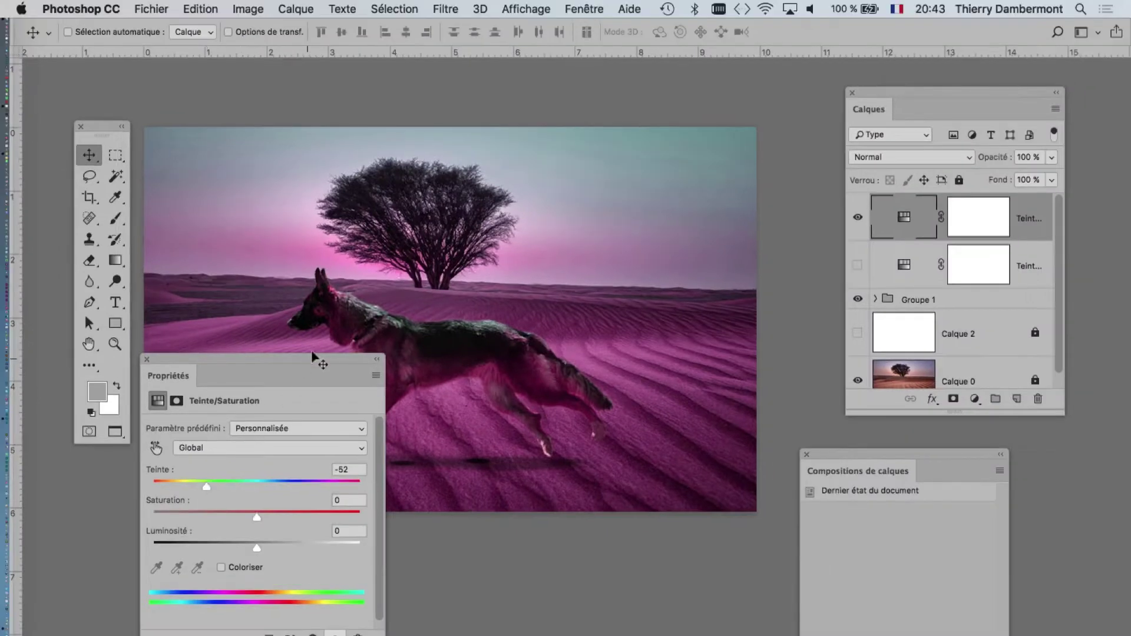
pyautogui.moveTo(312, 357); pyautogui.dragTo(315, 356)
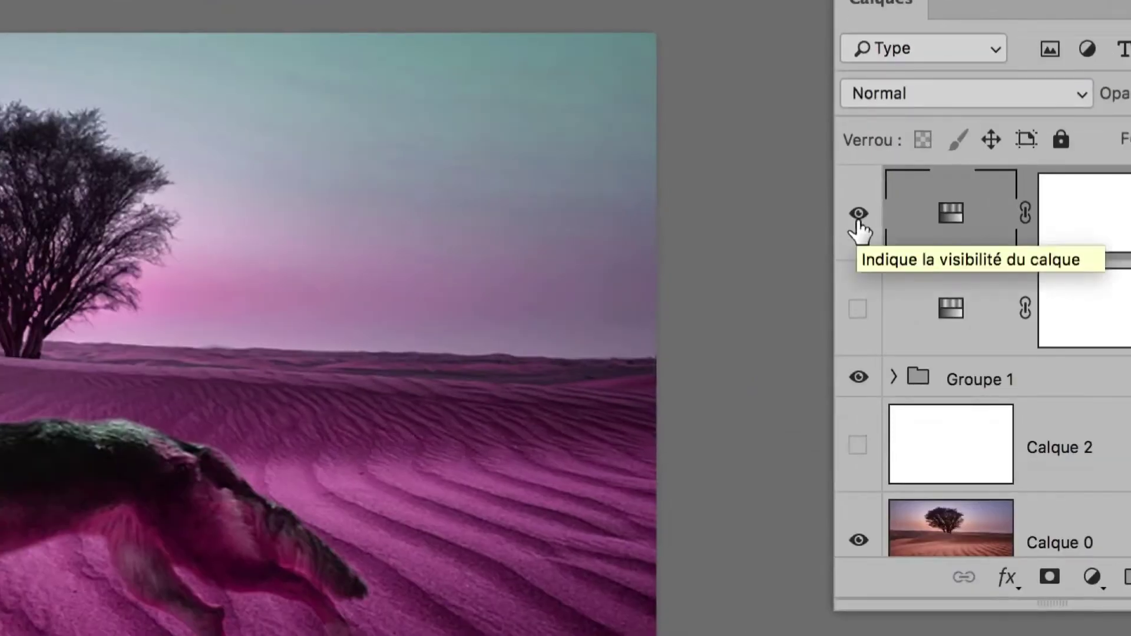
pyautogui.click(857, 220)
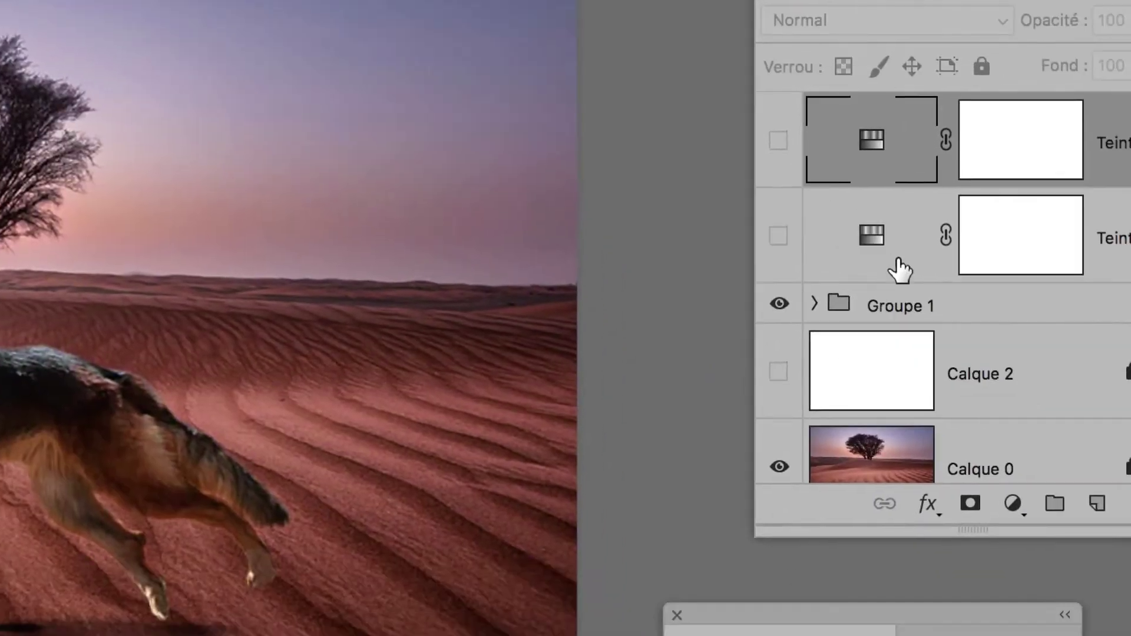
pyautogui.click(1013, 504)
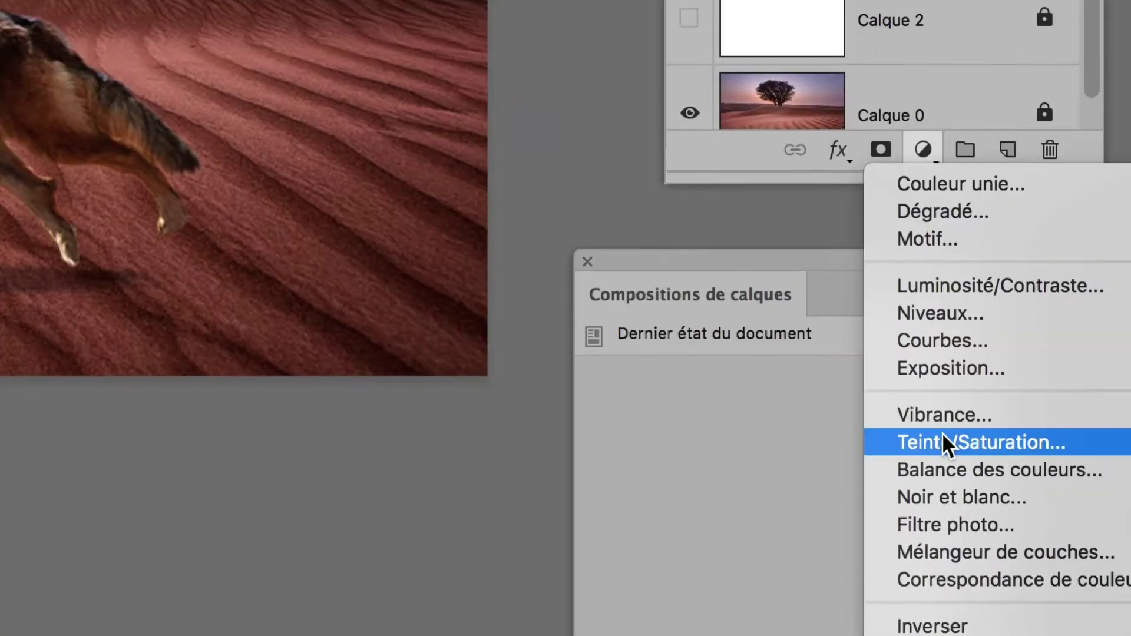
# Add a third Teinte/Saturation layer with hue +52 for a green variant, then hide it.
pyautogui.click(942, 443)
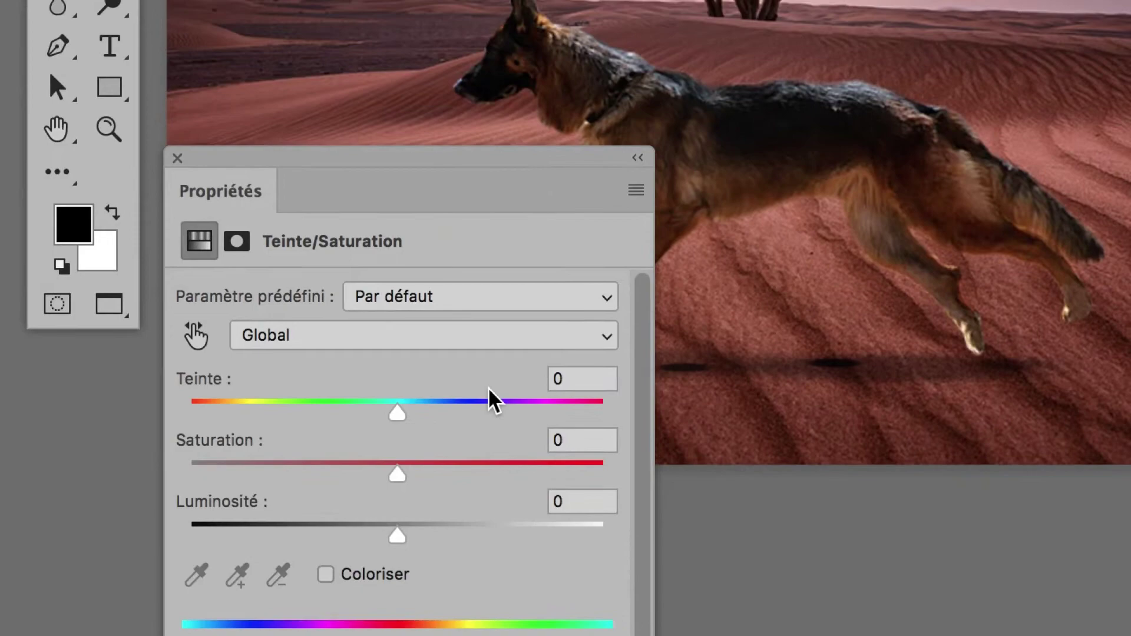
pyautogui.click(489, 390)
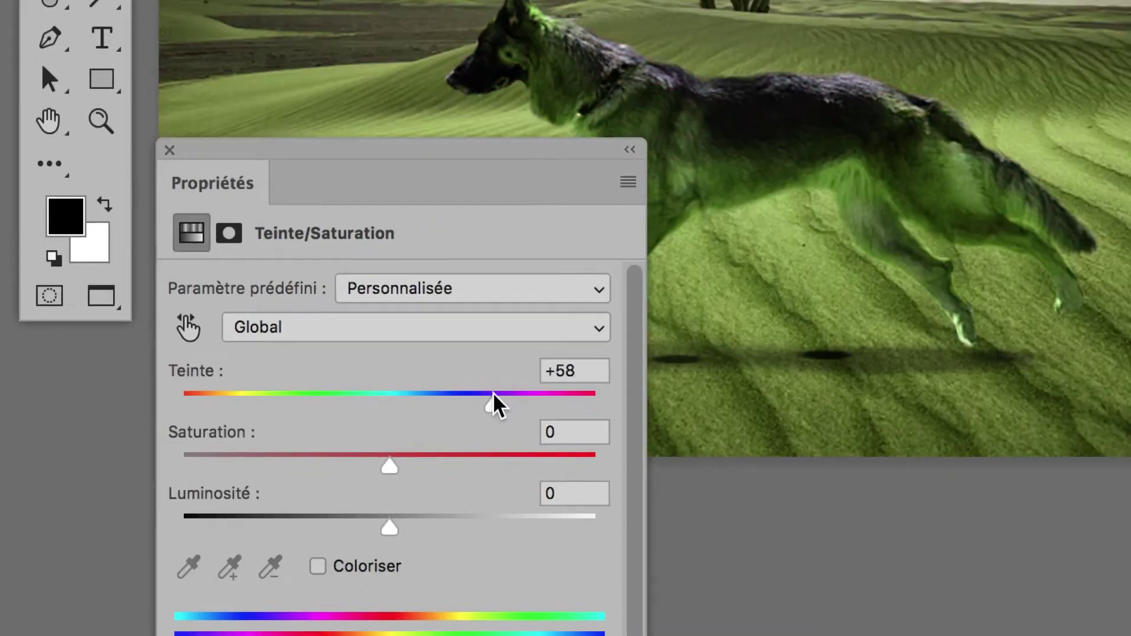
pyautogui.moveTo(489, 393); pyautogui.dragTo(491, 393)
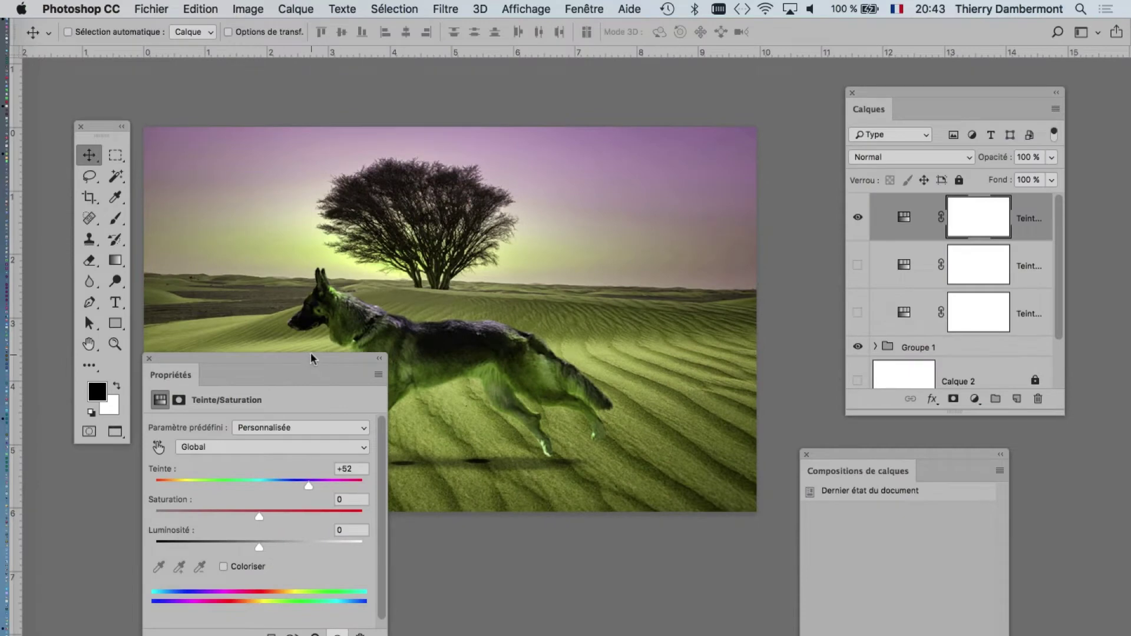
pyautogui.moveTo(318, 366); pyautogui.dragTo(477, 410)
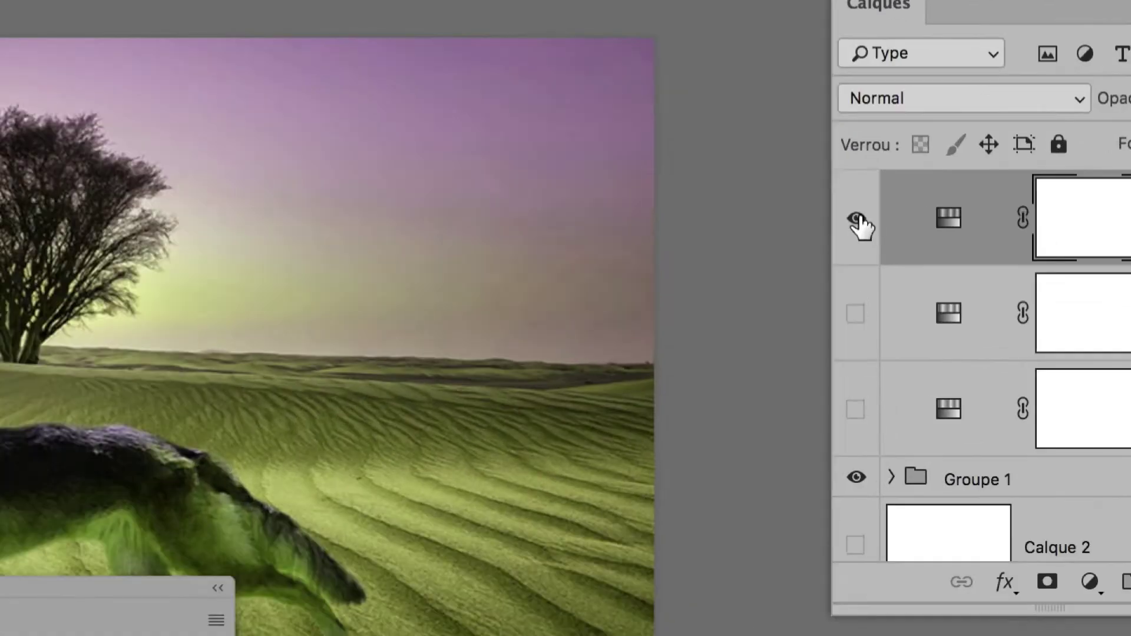
pyautogui.click(857, 216)
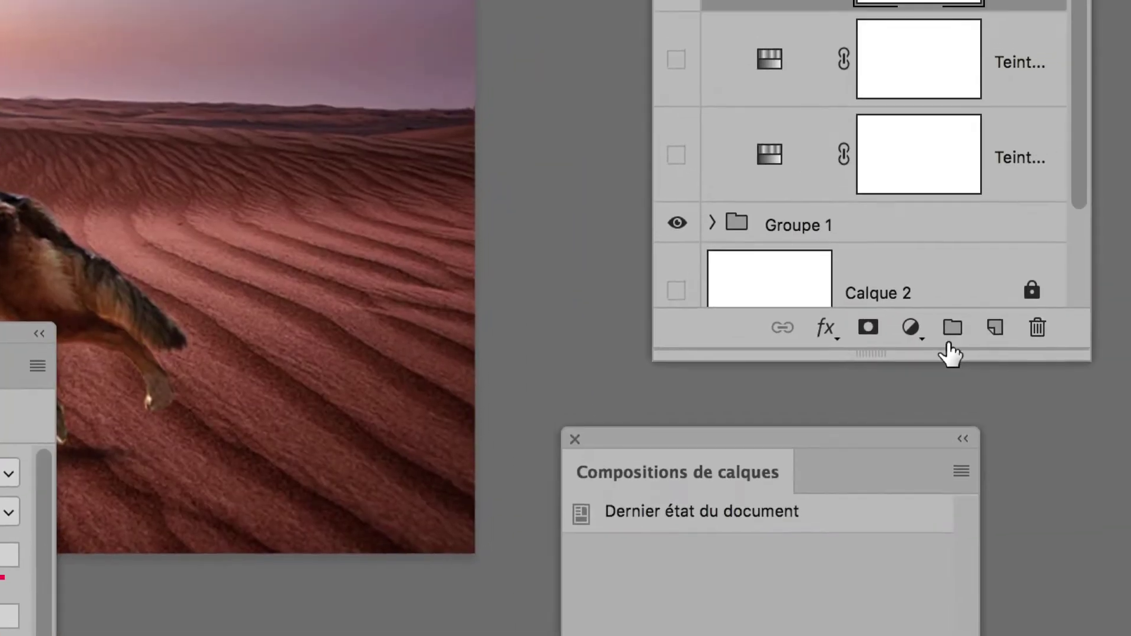
# Add a Hue/Saturation layer with saturation -100, hide it, and enlarge the Layers panel.
pyautogui.click(910, 327)
pyautogui.click(951, 438)
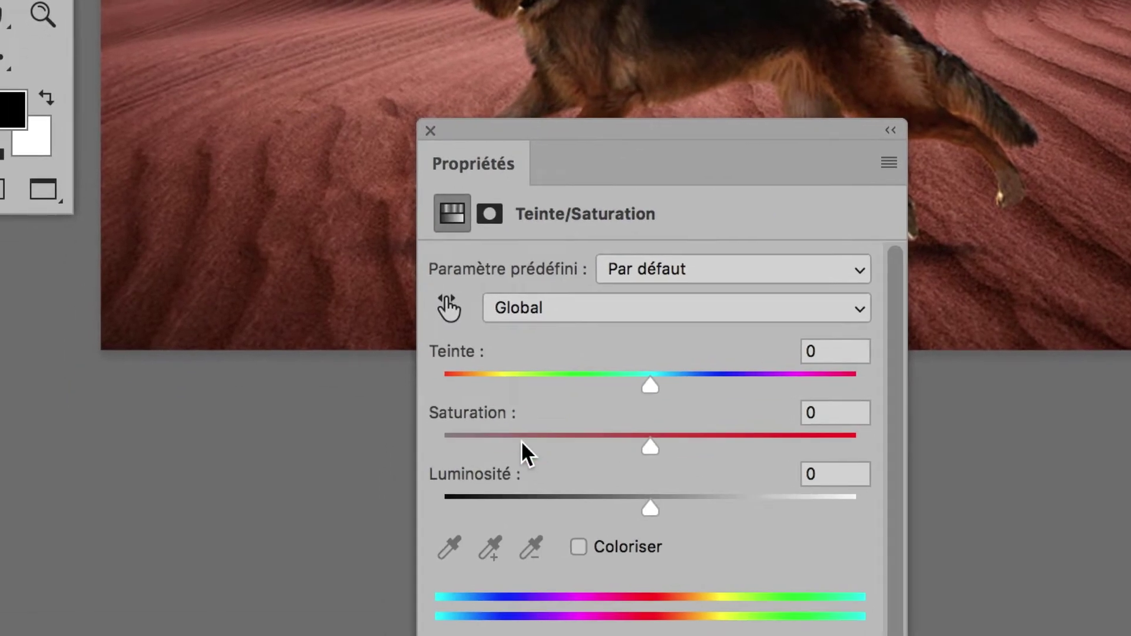
pyautogui.click(520, 440)
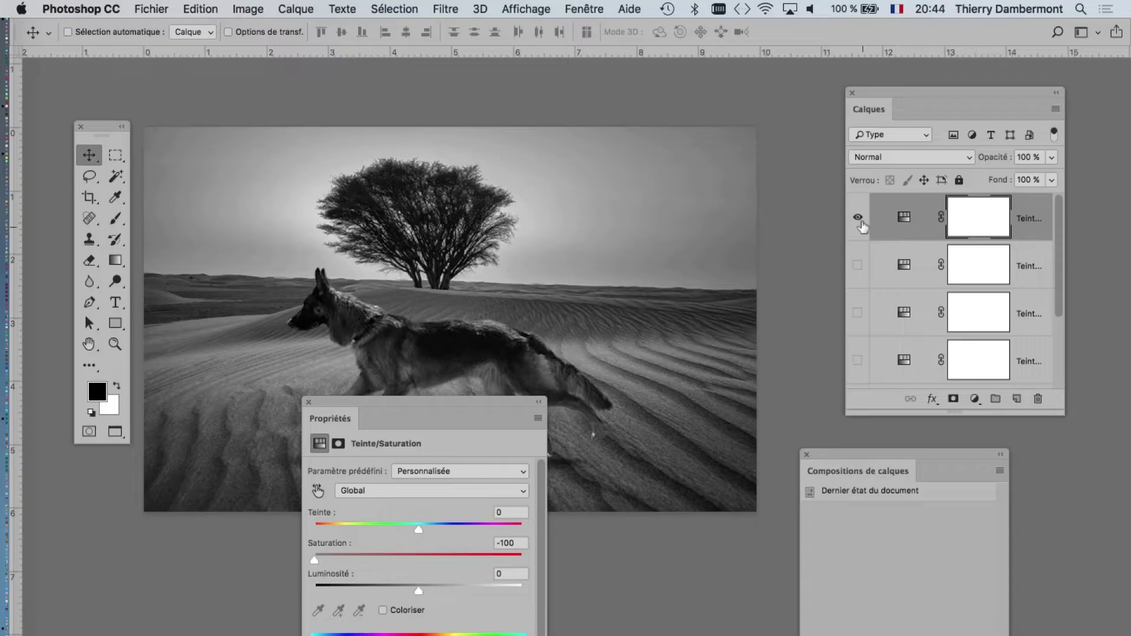
pyautogui.click(857, 218)
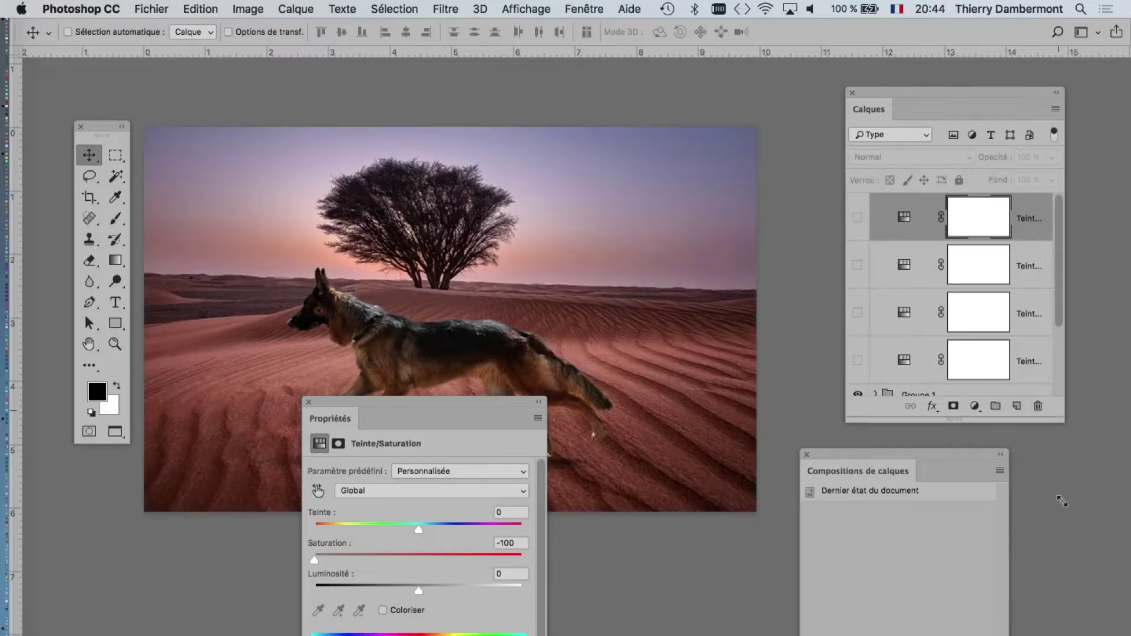
pyautogui.moveTo(1063, 414); pyautogui.dragTo(1079, 558)
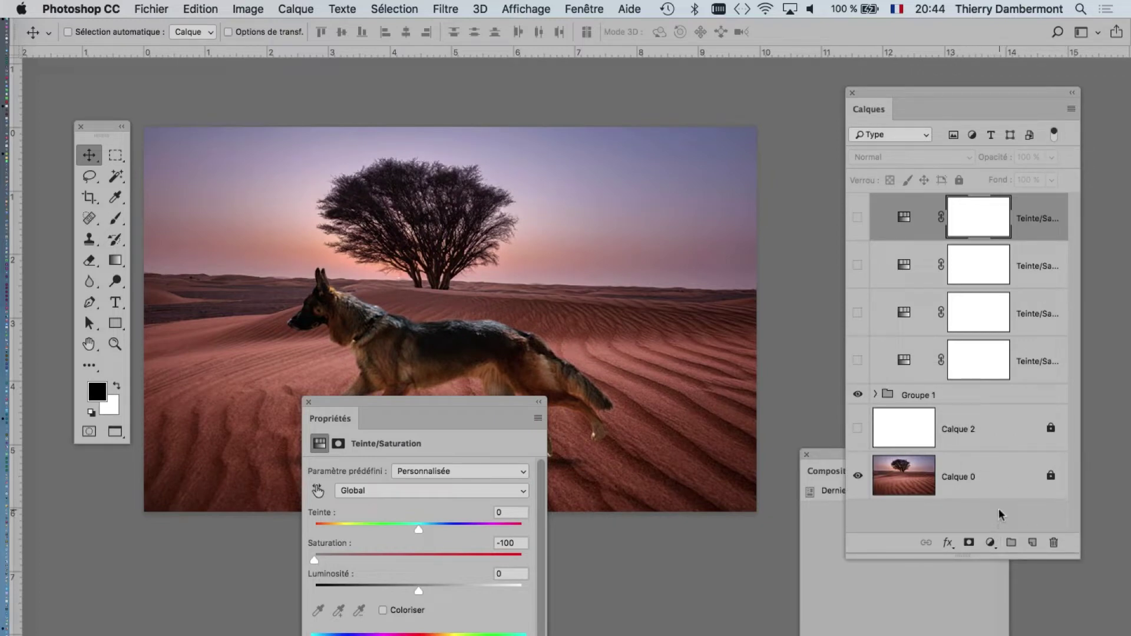
pyautogui.click(990, 542)
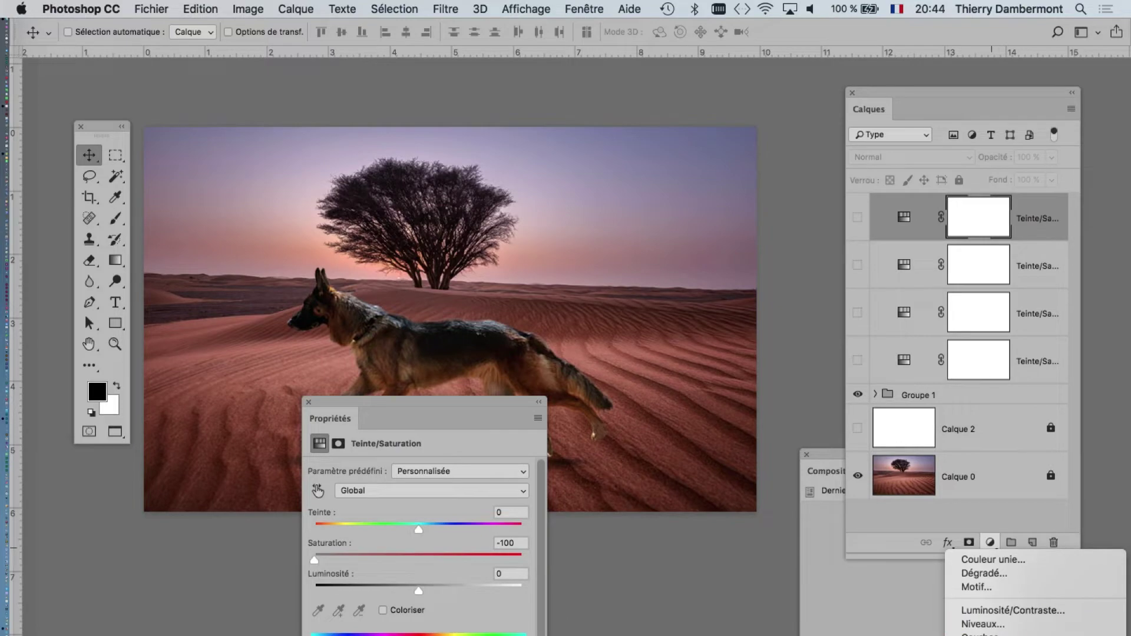
# Add a colourised Hue/Saturation layer with hue 240 and saturation 43 for a purple-blue tint.
pyautogui.click(1001, 626)
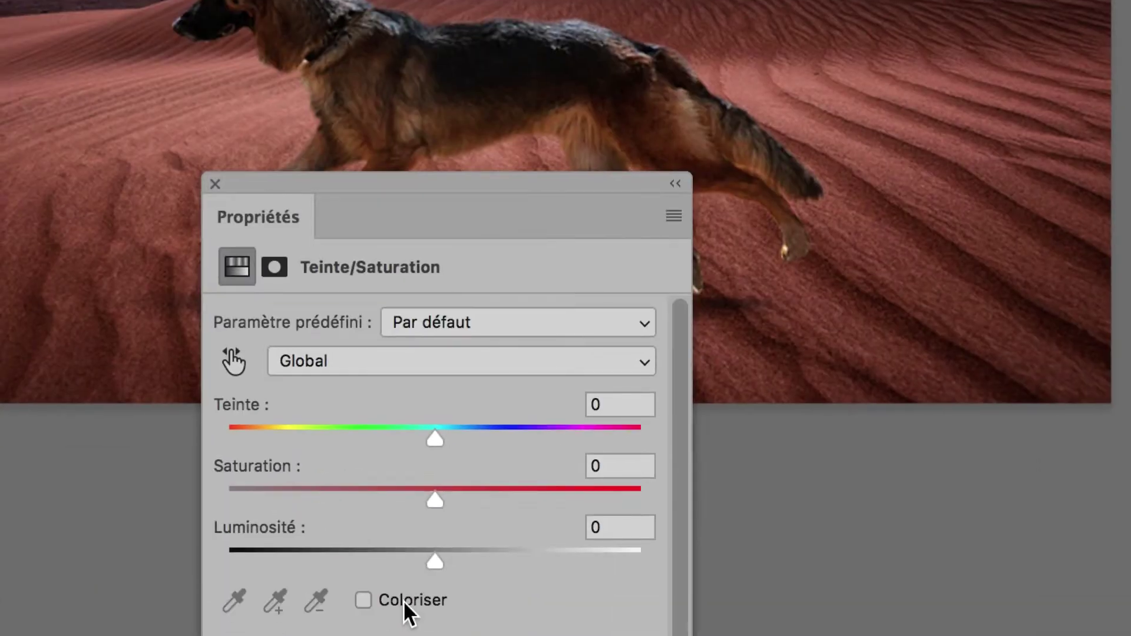
pyautogui.click(404, 601)
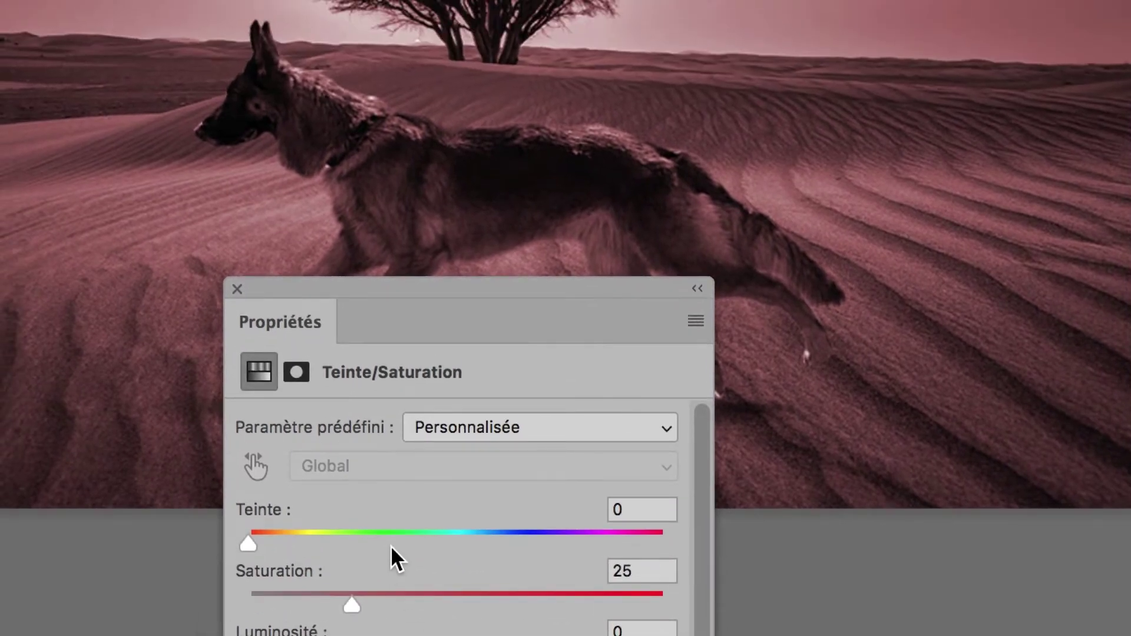
pyautogui.moveTo(477, 533); pyautogui.dragTo(488, 531)
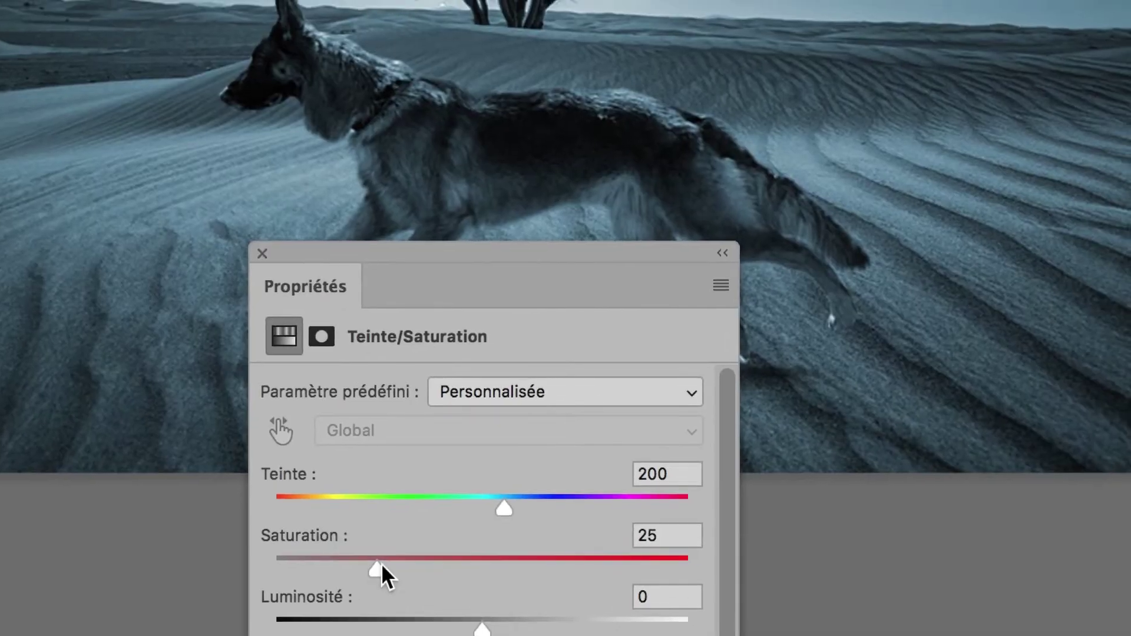
pyautogui.moveTo(381, 563); pyautogui.dragTo(436, 548)
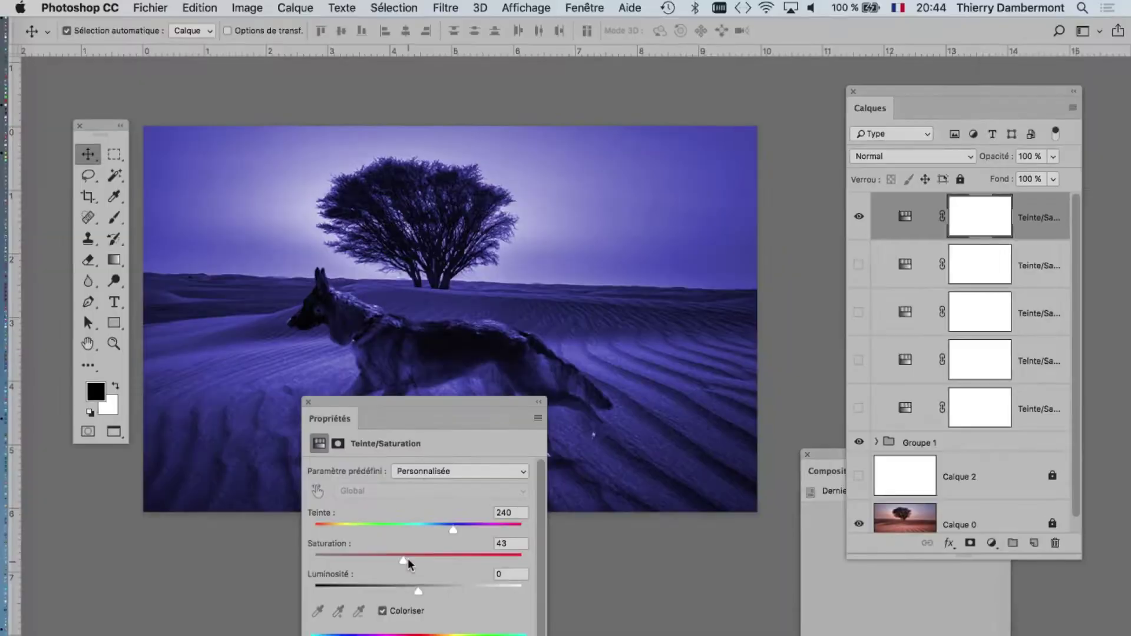
pyautogui.moveTo(508, 411); pyautogui.dragTo(241, 552)
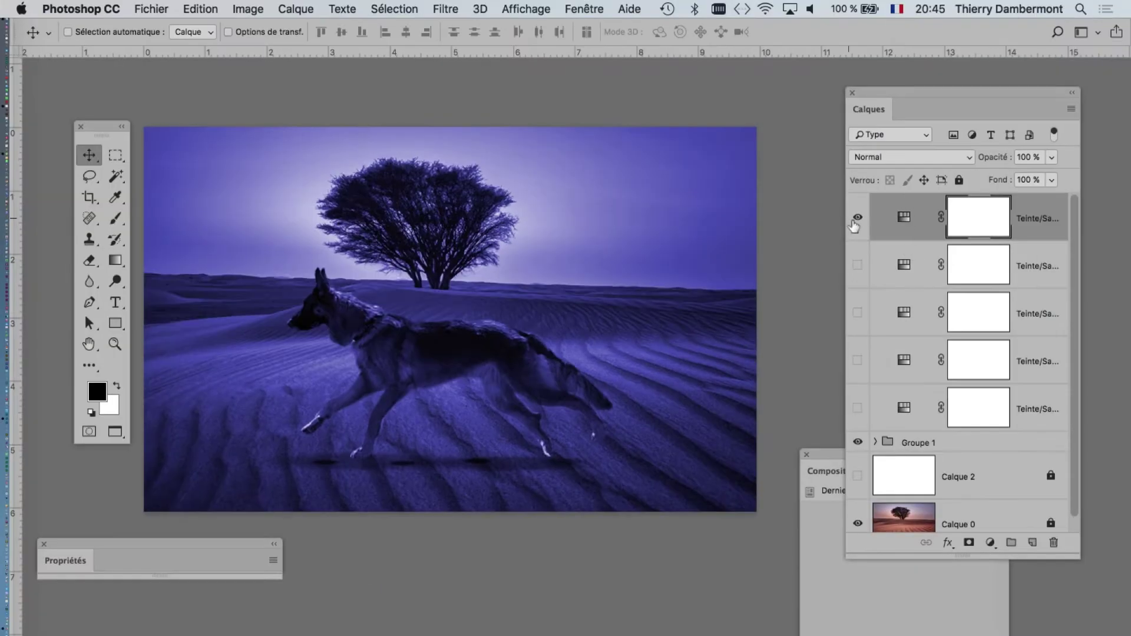
# Toggle each variant layer's visibility to compare, leaving the purple-blue tint on.
pyautogui.click(858, 217)
pyautogui.click(858, 218)
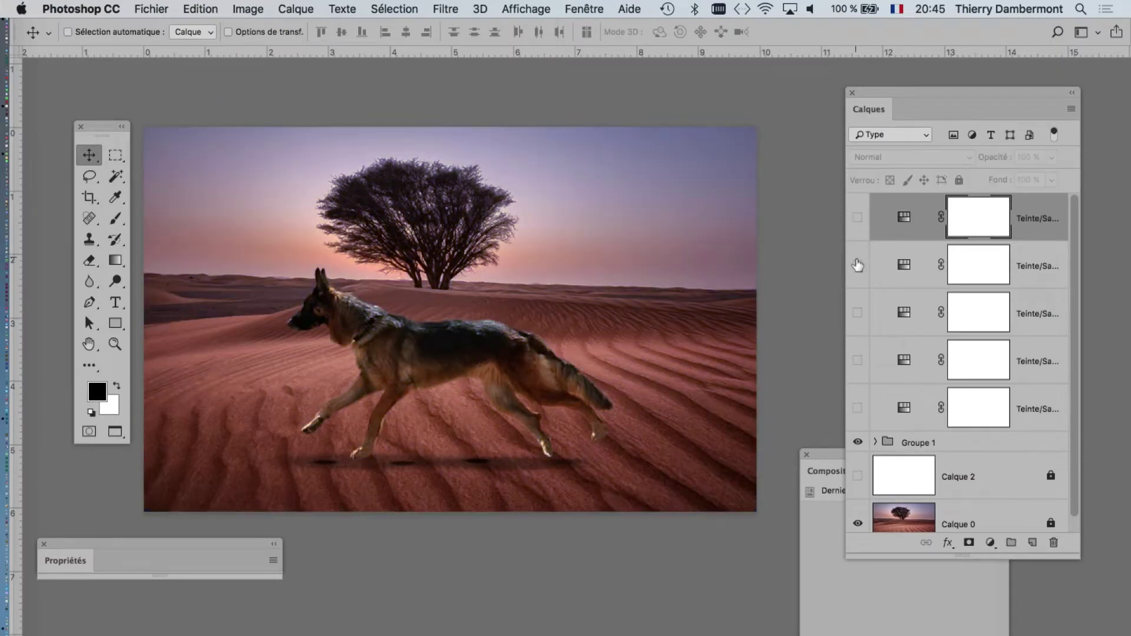
pyautogui.click(858, 265)
pyautogui.click(858, 313)
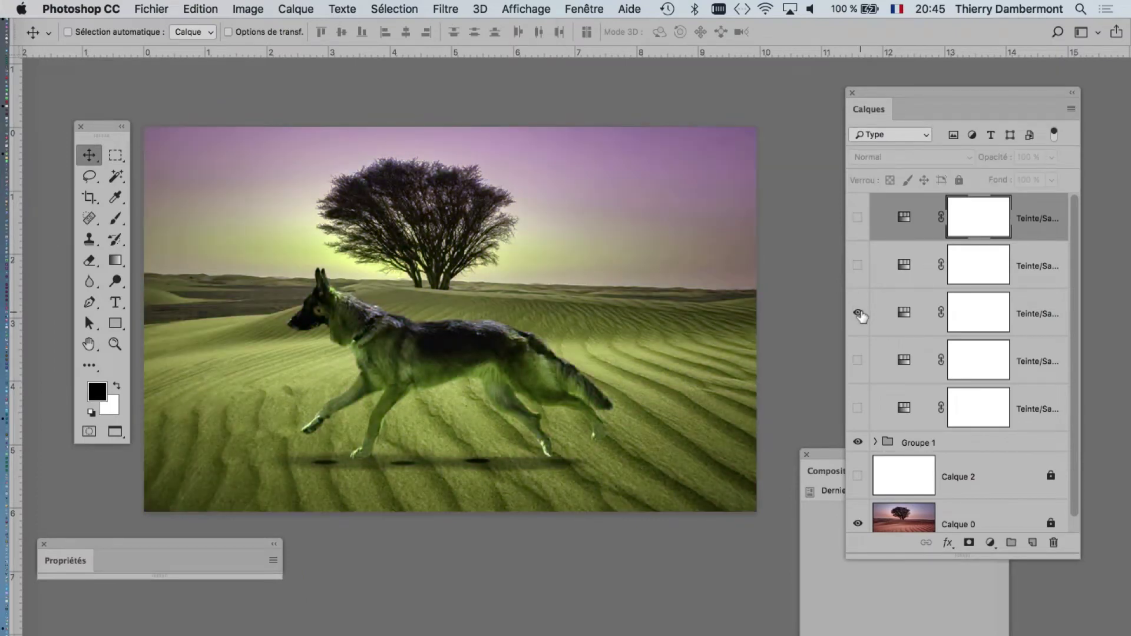
pyautogui.click(860, 315)
pyautogui.click(858, 361)
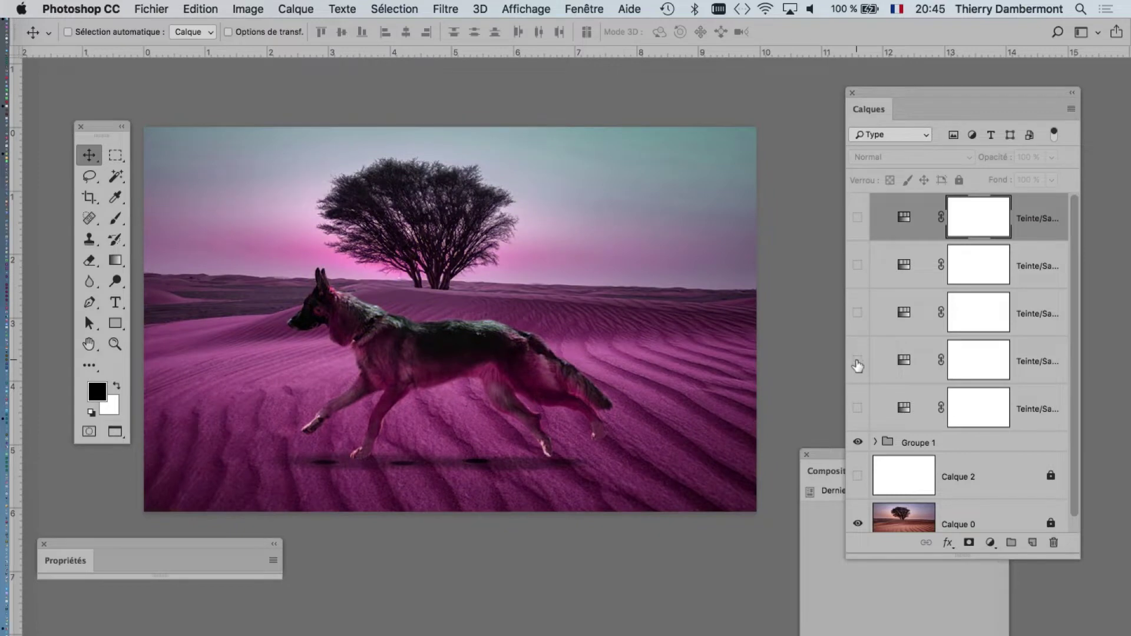
pyautogui.click(858, 362)
pyautogui.click(858, 407)
pyautogui.click(859, 408)
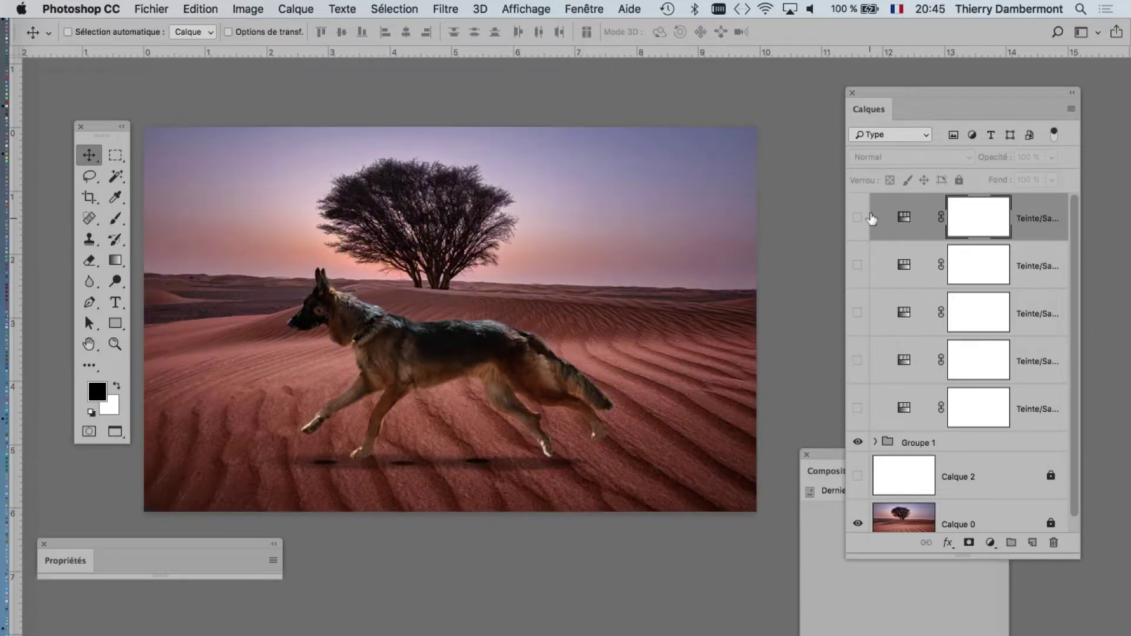
pyautogui.click(859, 218)
pyautogui.click(858, 219)
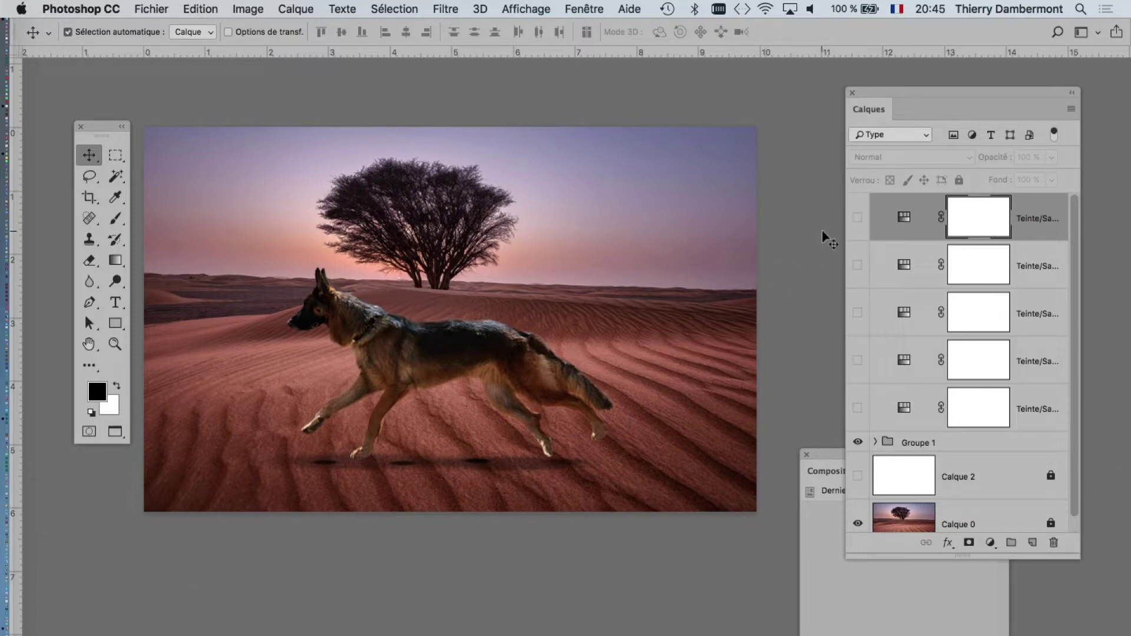
pyautogui.click(857, 219)
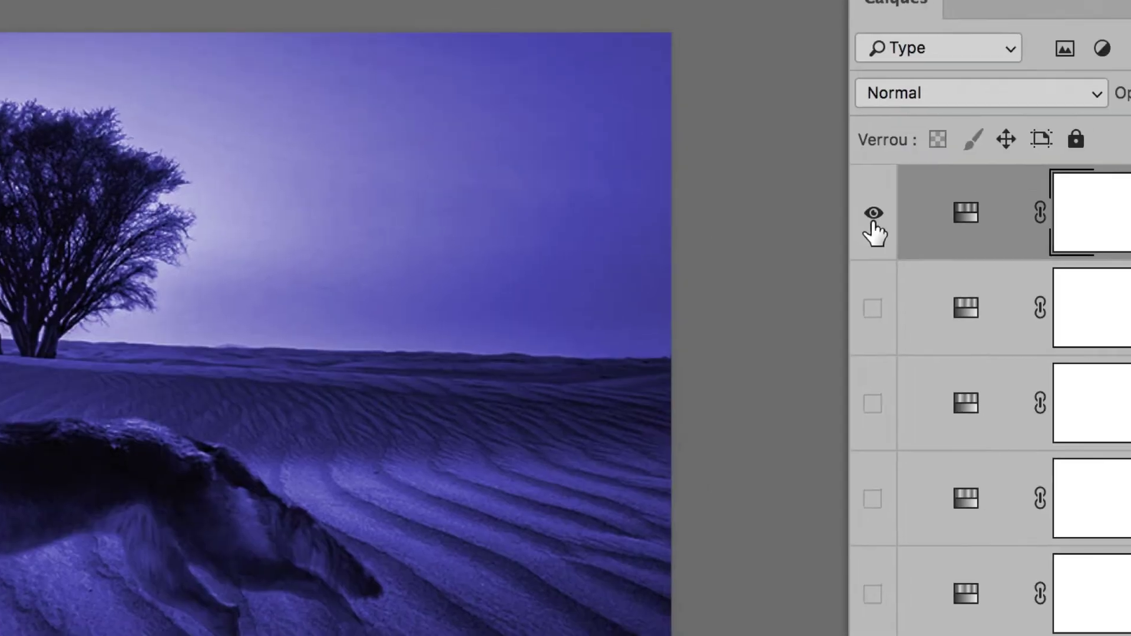
pyautogui.click(872, 213)
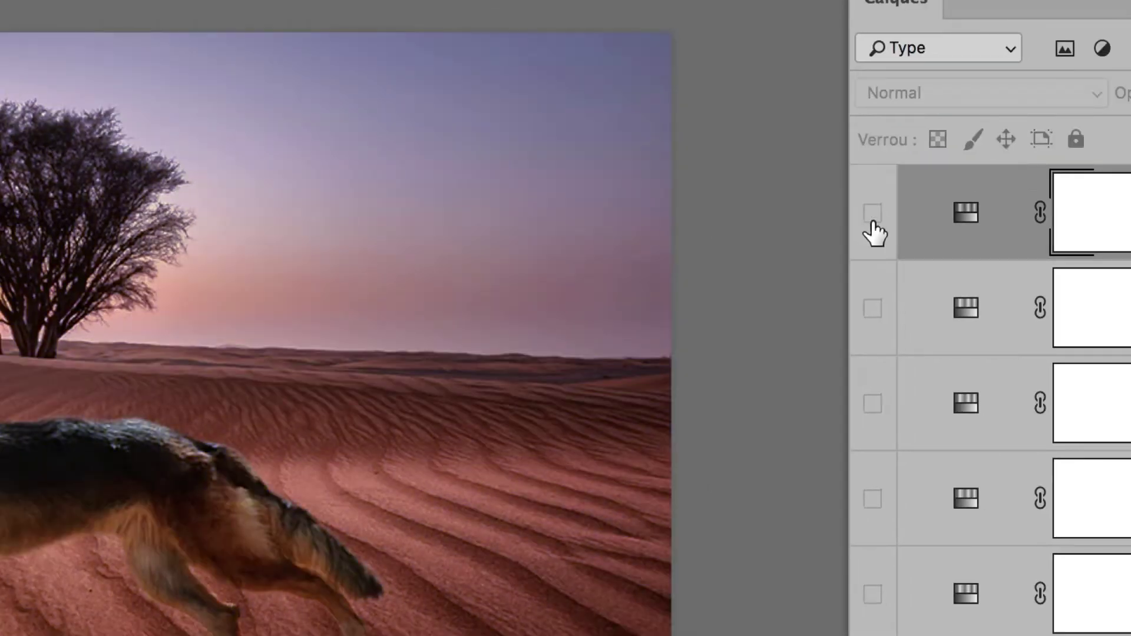
pyautogui.click(873, 213)
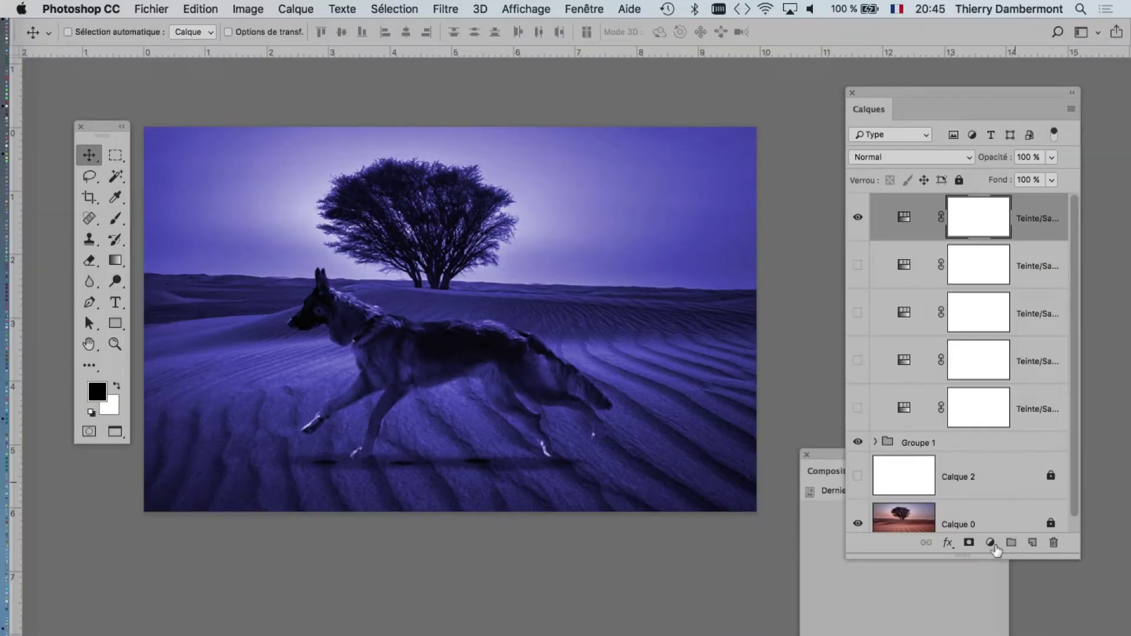
pyautogui.click(992, 544)
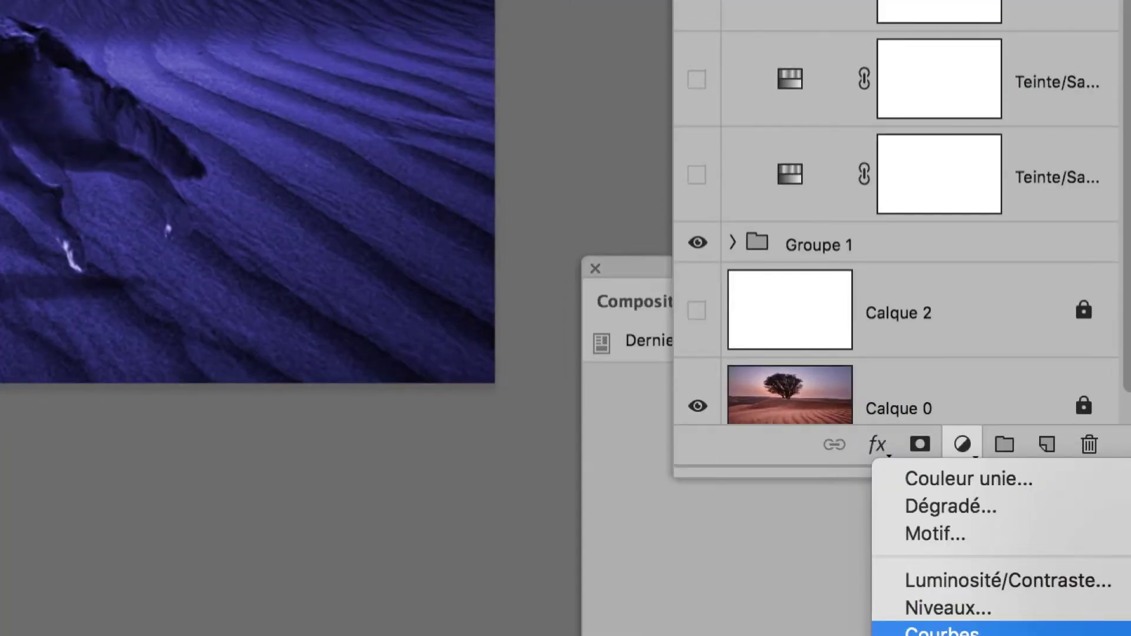
# Add a Courbes 1 curves layer and raise its curve points to boost contrast.
pyautogui.click(943, 631)
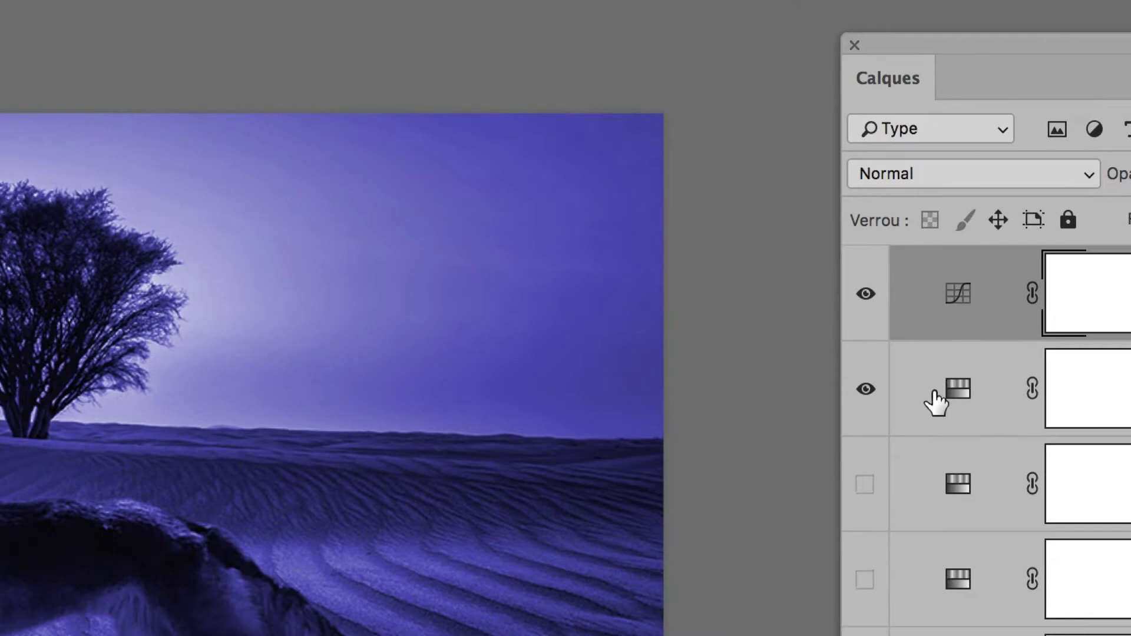
pyautogui.click(865, 388)
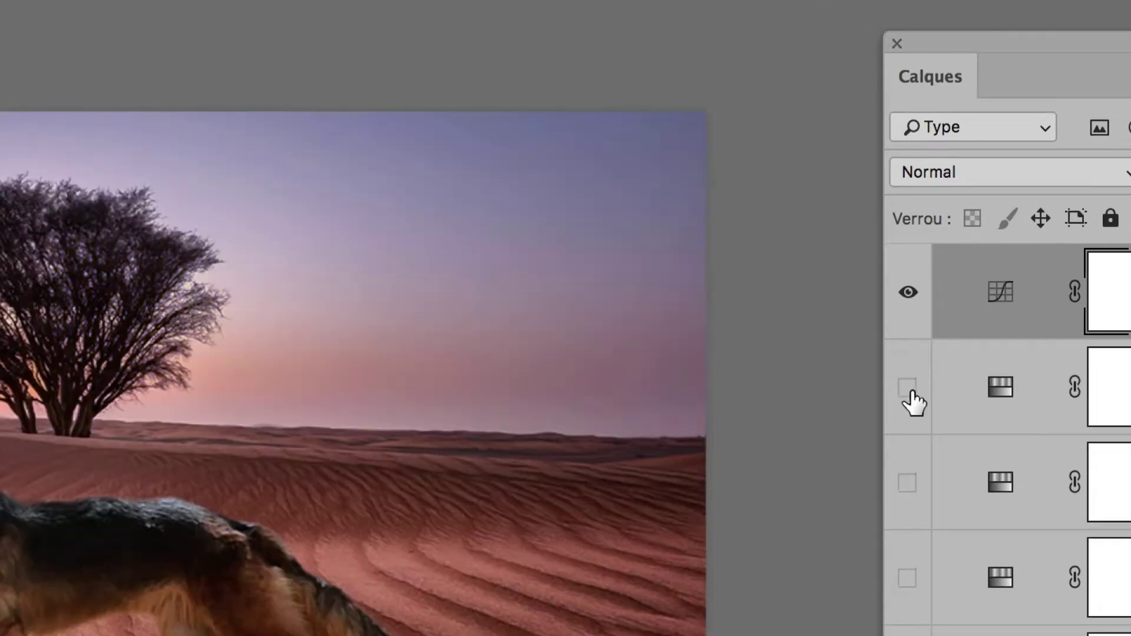
pyautogui.click(908, 390)
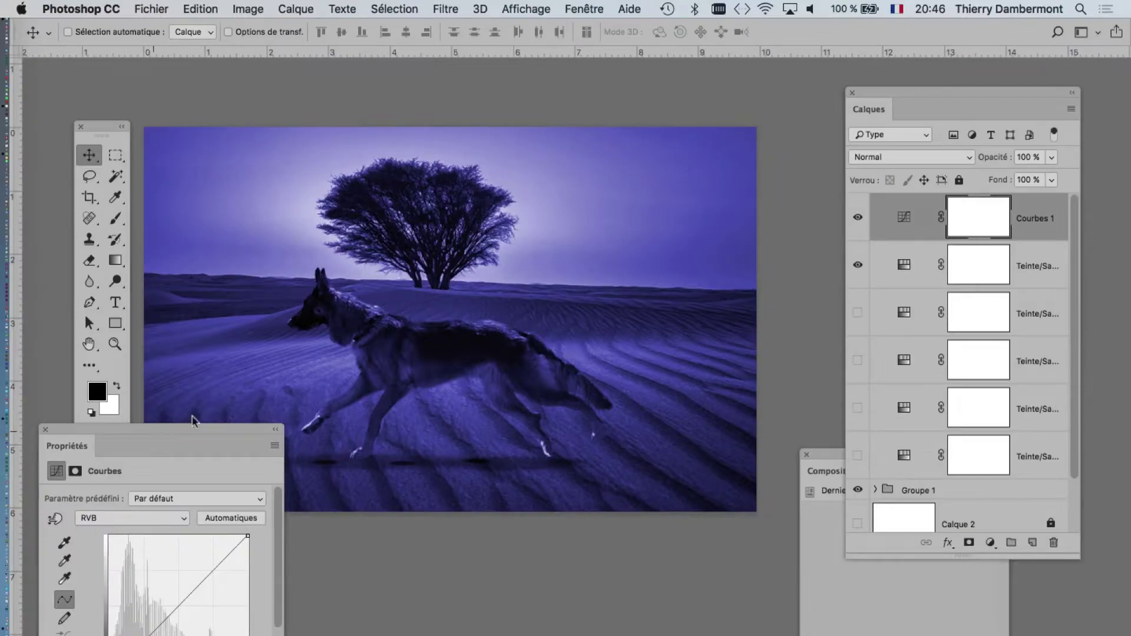
pyautogui.moveTo(157, 439); pyautogui.dragTo(778, 90)
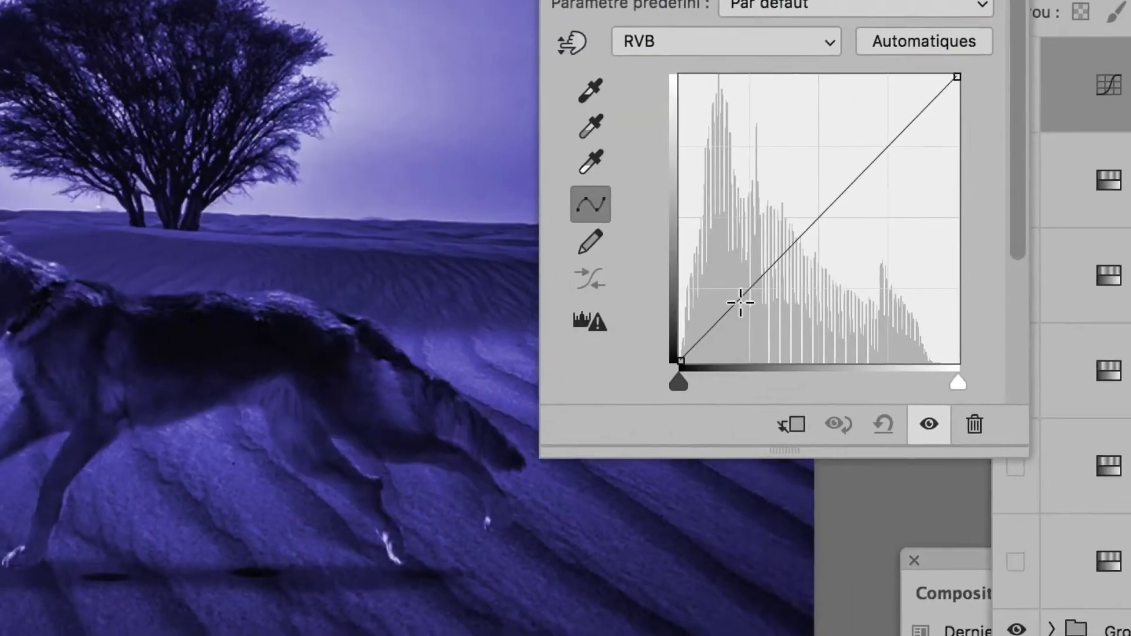
pyautogui.click(728, 322)
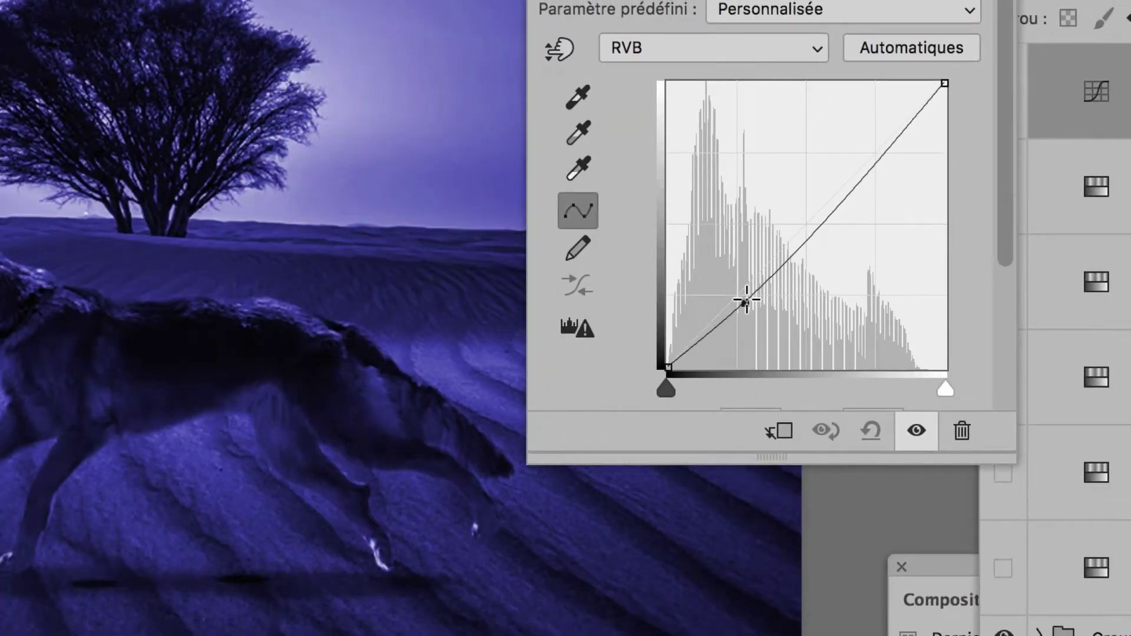
pyautogui.moveTo(828, 202); pyautogui.dragTo(833, 162)
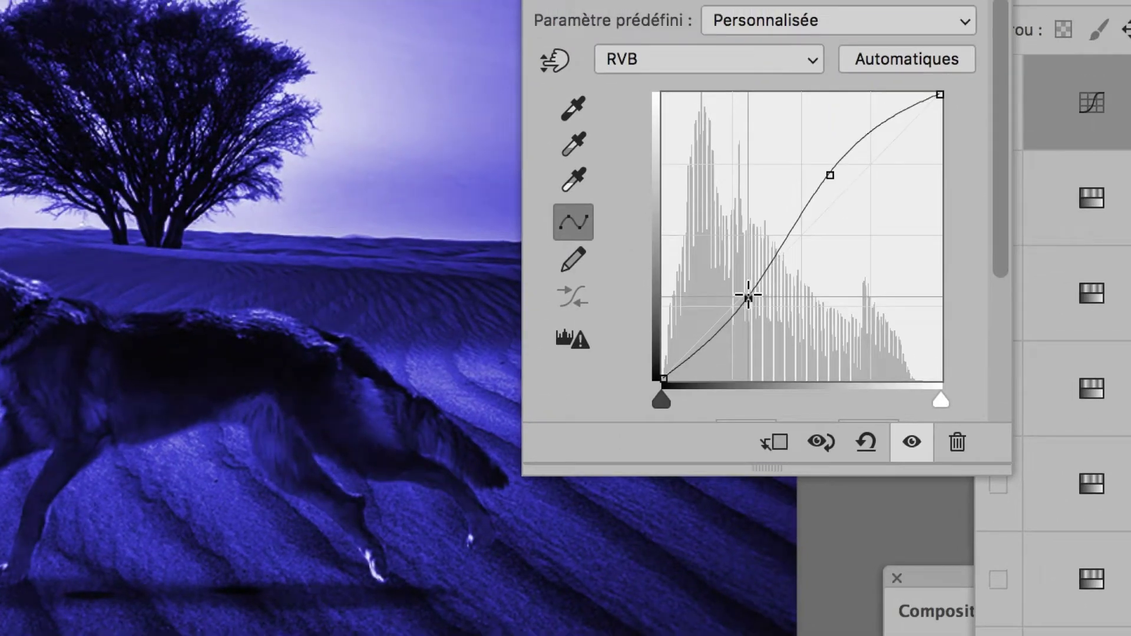
pyautogui.click(749, 287)
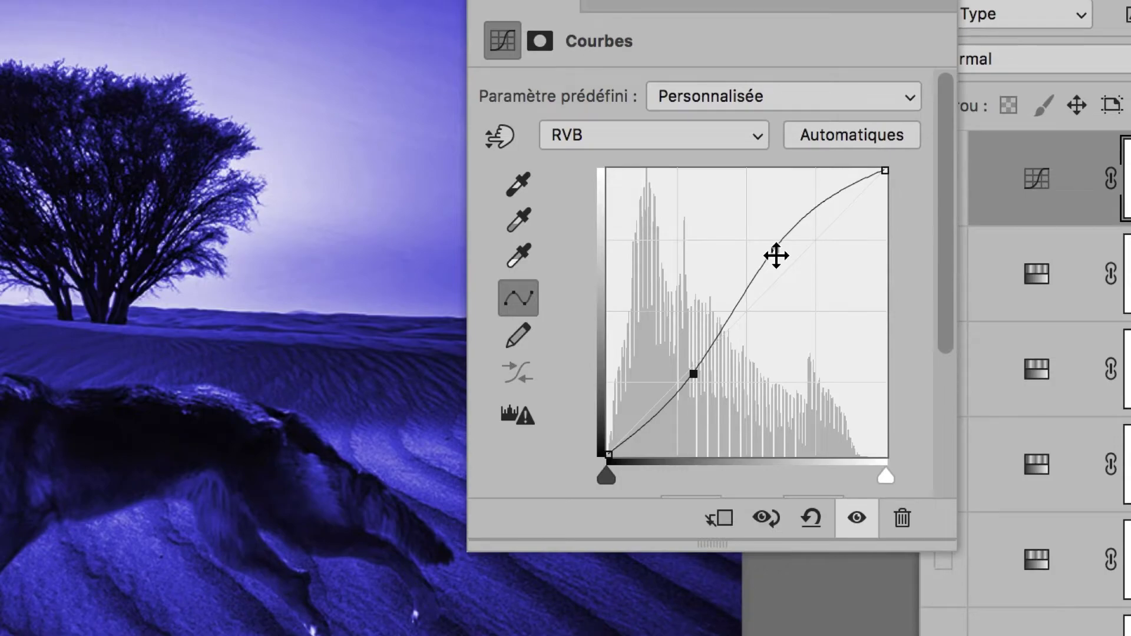
pyautogui.moveTo(776, 256); pyautogui.dragTo(763, 236)
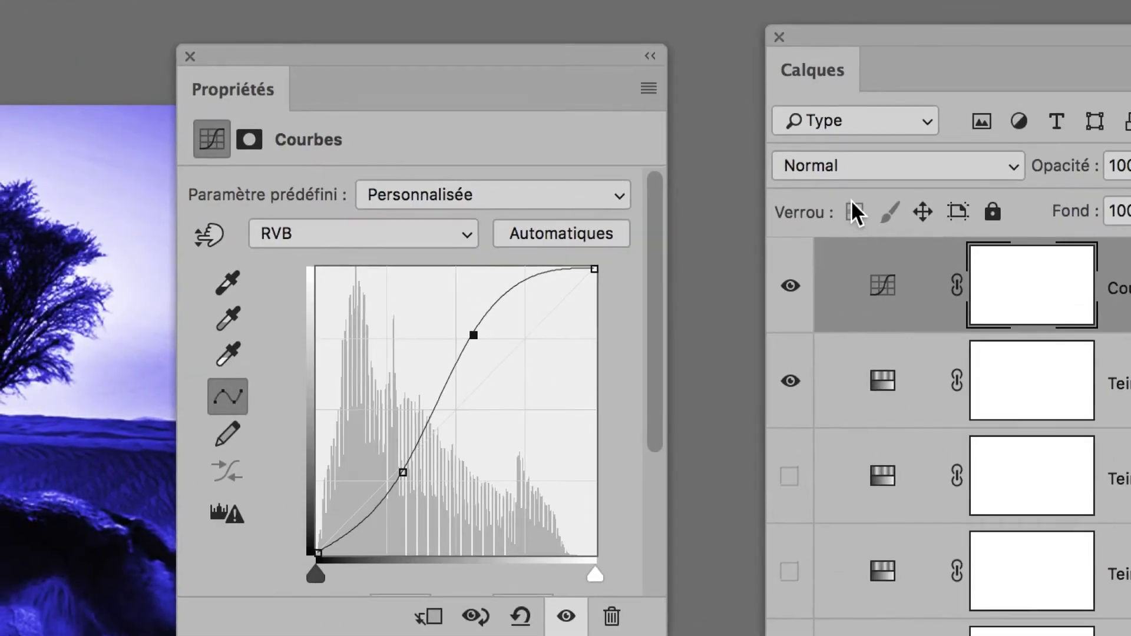
# Set Courbes 1 to Luminosité blend mode, lift its curve points, and collapse Propriétés.
pyautogui.click(848, 167)
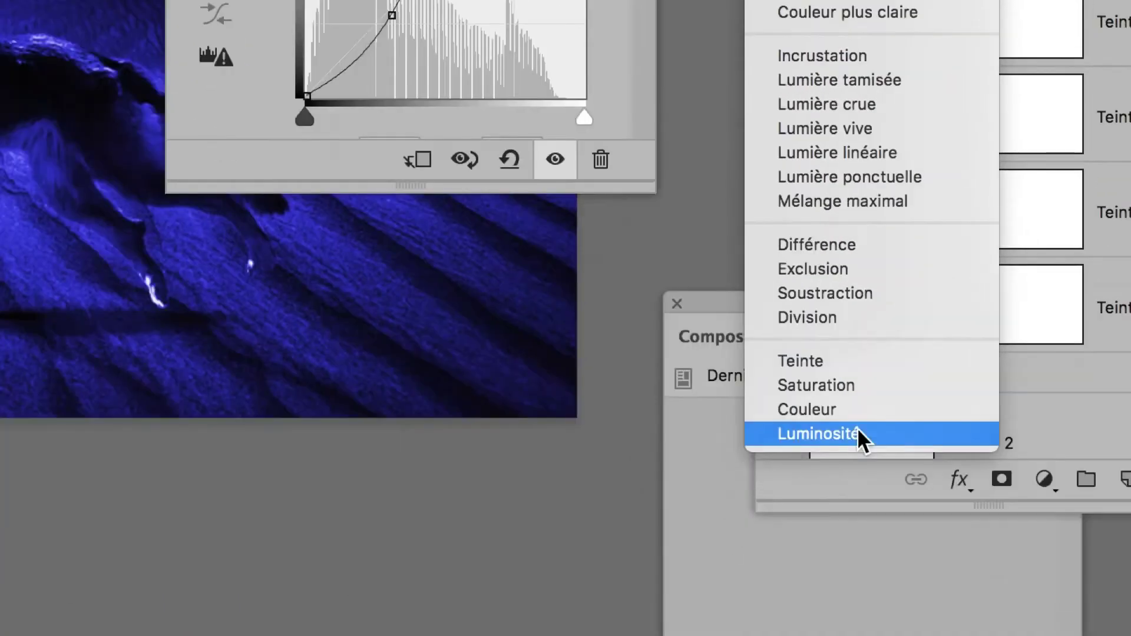
pyautogui.click(857, 431)
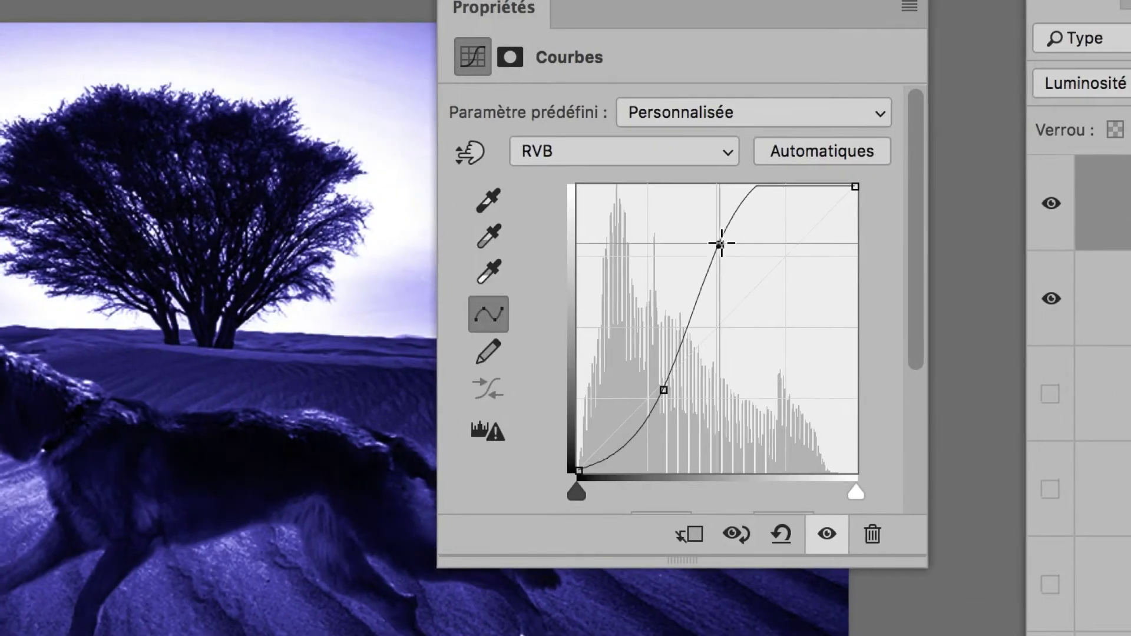
pyautogui.moveTo(745, 201); pyautogui.dragTo(751, 204)
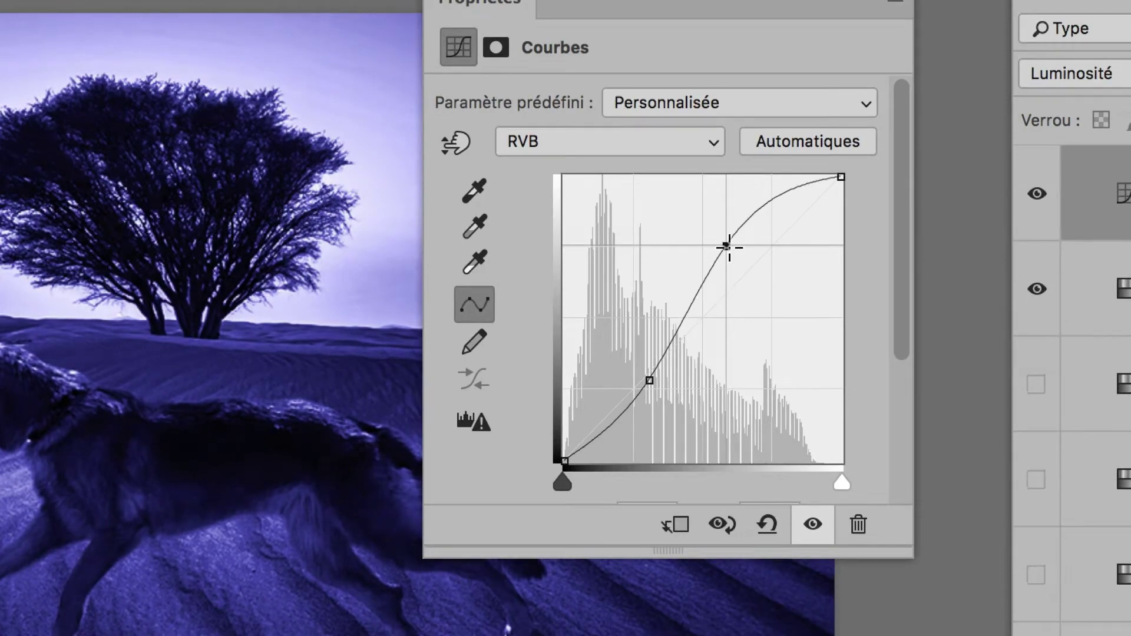
pyautogui.moveTo(649, 380); pyautogui.dragTo(643, 380)
pyautogui.moveTo(700, 290); pyautogui.dragTo(703, 276)
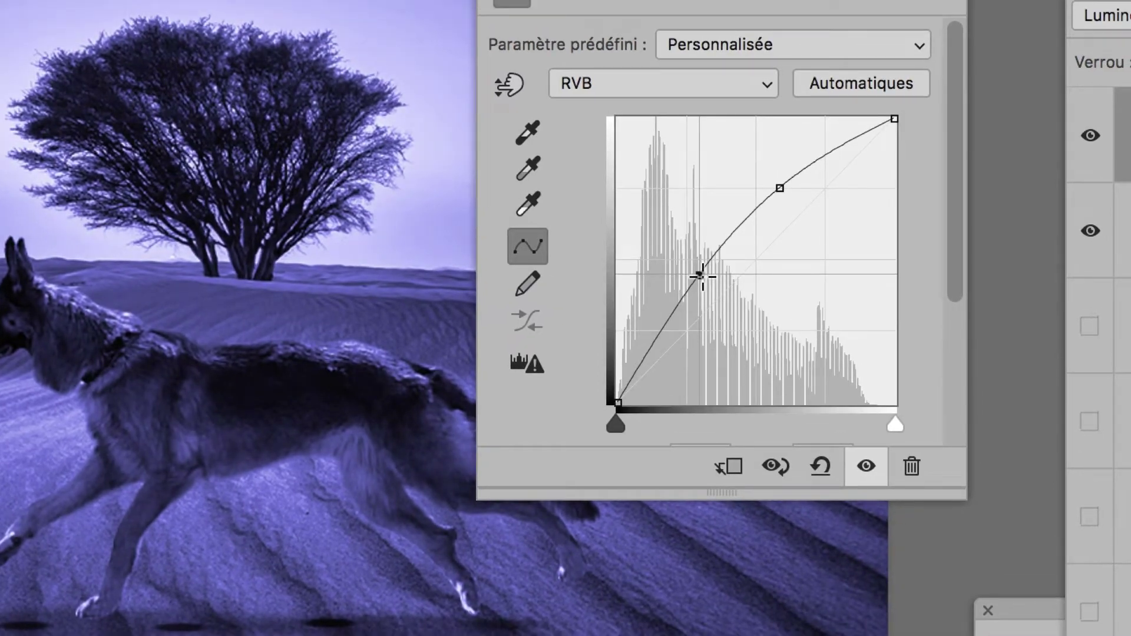
pyautogui.moveTo(779, 188); pyautogui.dragTo(773, 172)
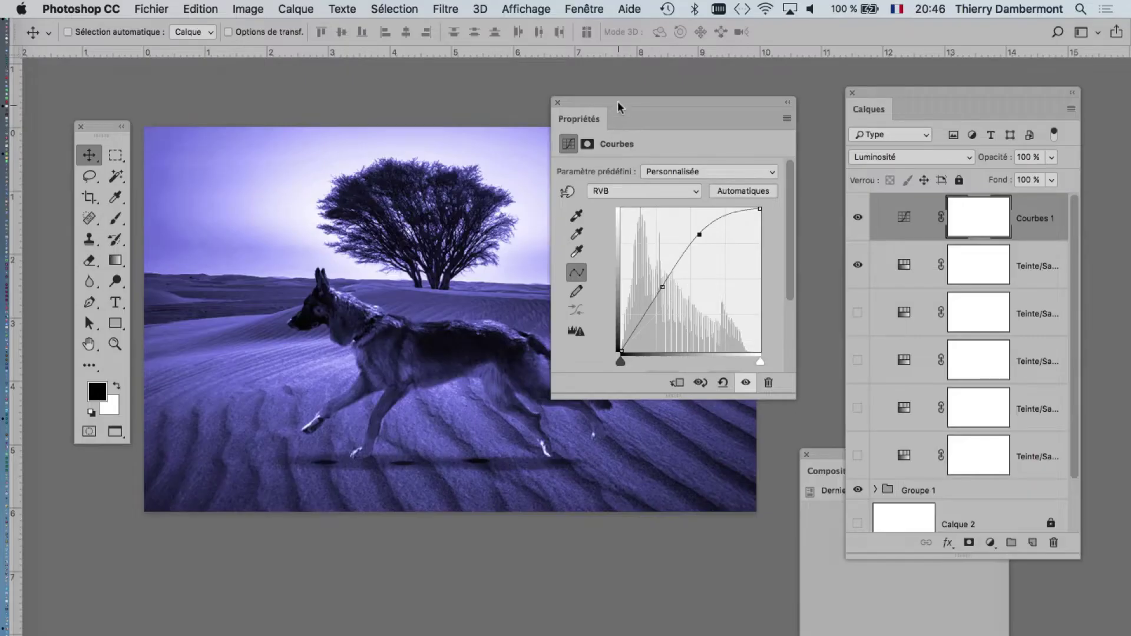
pyautogui.moveTo(621, 124); pyautogui.dragTo(273, 535)
pyautogui.doubleClick(274, 535)
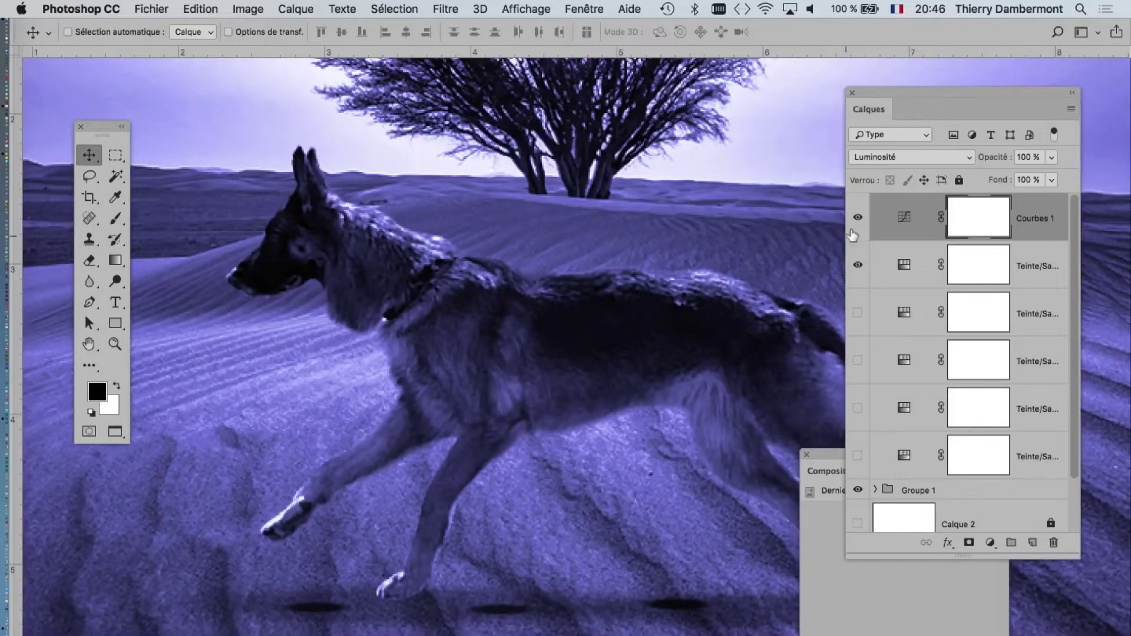
# Toggle Courbes 1 off and on to compare, leaving it on.
pyautogui.click(857, 218)
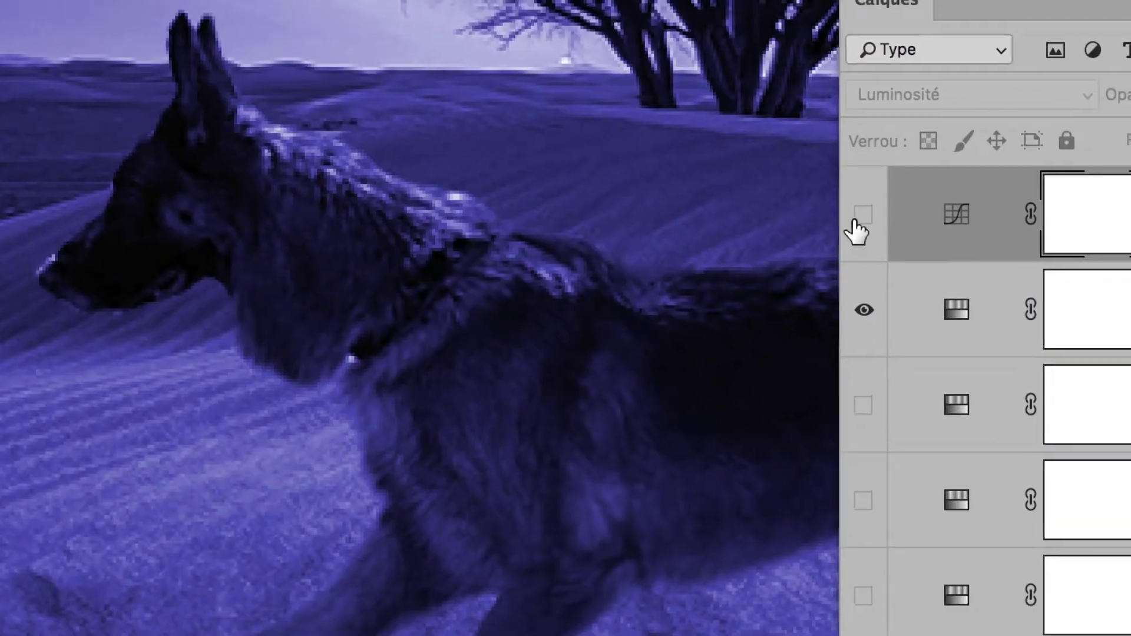
pyautogui.click(858, 216)
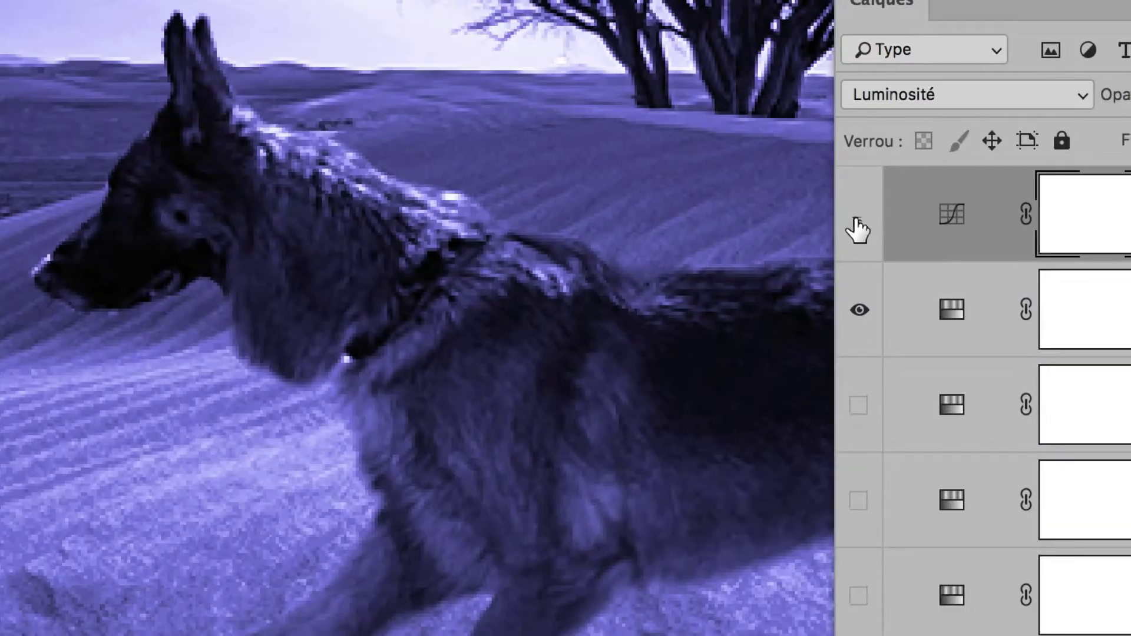
pyautogui.click(858, 216)
pyautogui.click(859, 216)
pyautogui.click(858, 217)
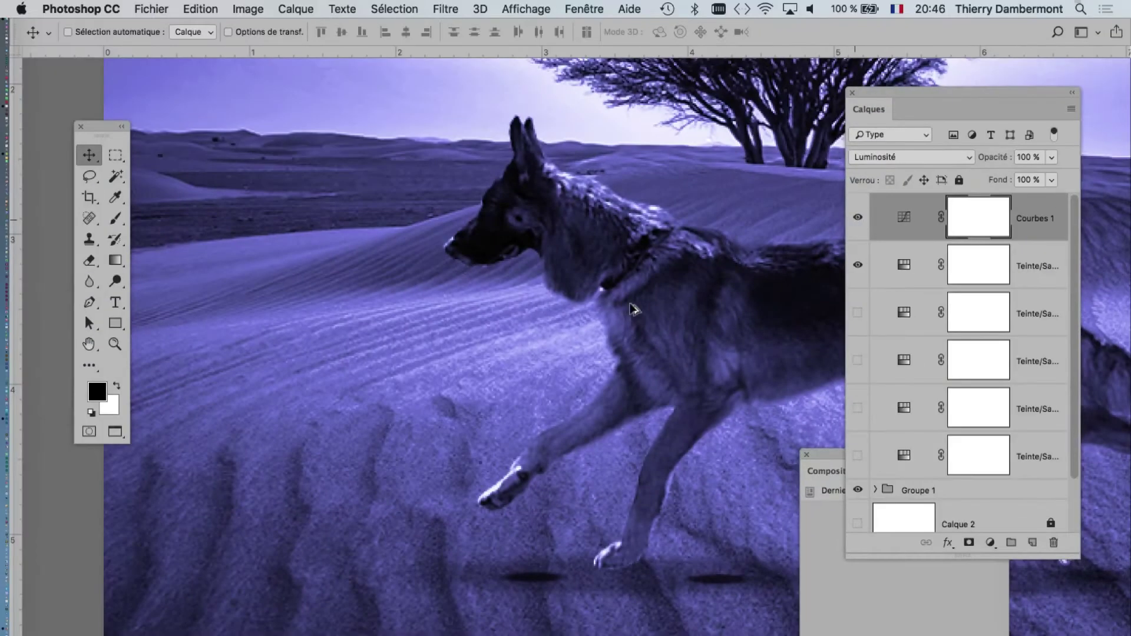
# Reframe the canvas view and move the tools panel to the upper left.
pyautogui.scroll(-3, 595, 312)
pyautogui.scroll(2, 459, 303)
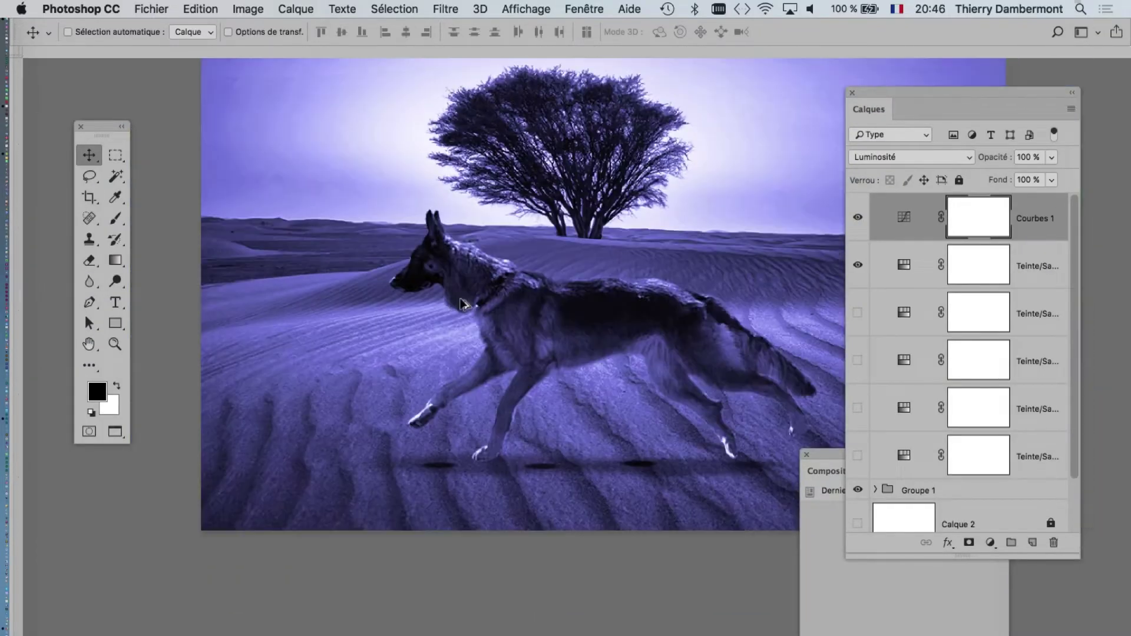
pyautogui.press('super+r')
pyautogui.scroll(-2, 494, 342)
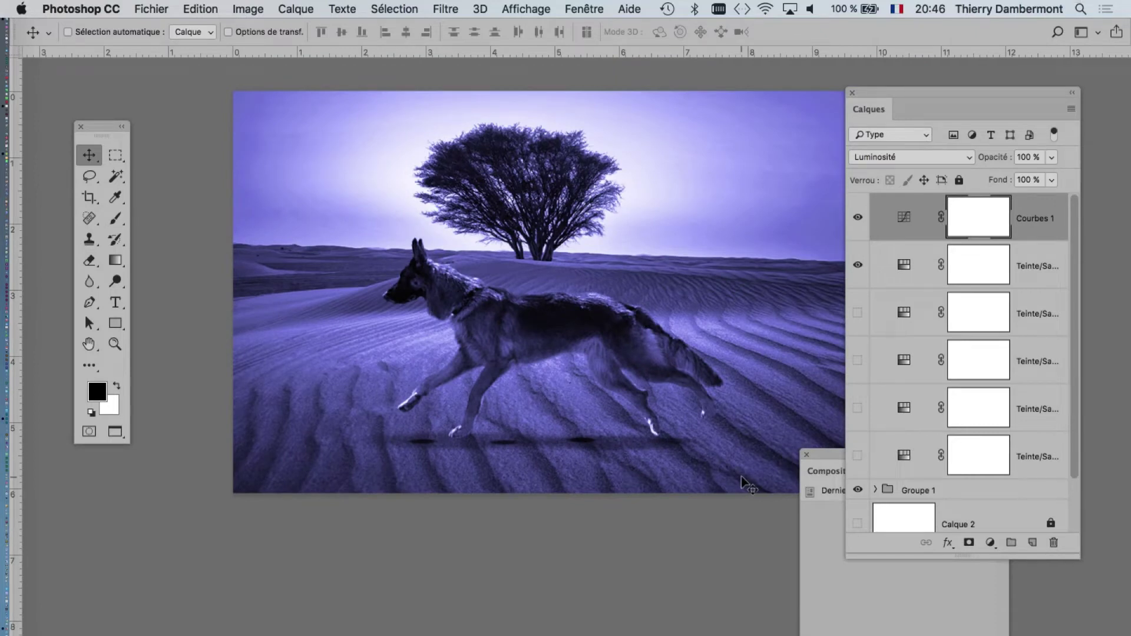
pyautogui.press('super+r')
pyautogui.hscroll(5, 507, 312)
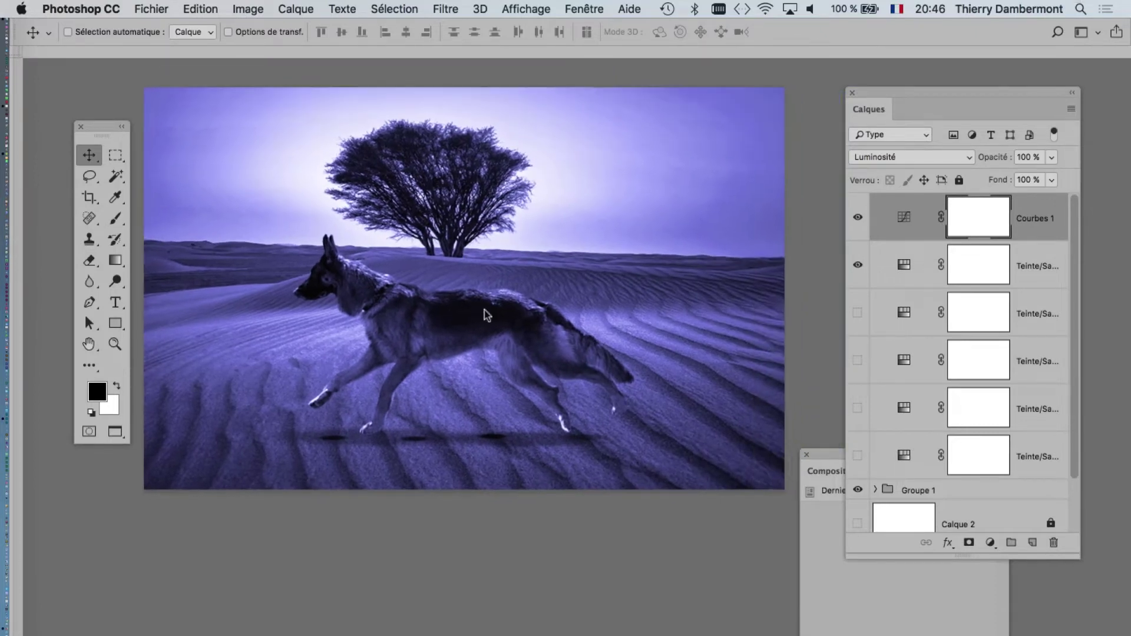
pyautogui.press('super+r')
pyautogui.moveTo(102, 126); pyautogui.dragTo(59, 88)
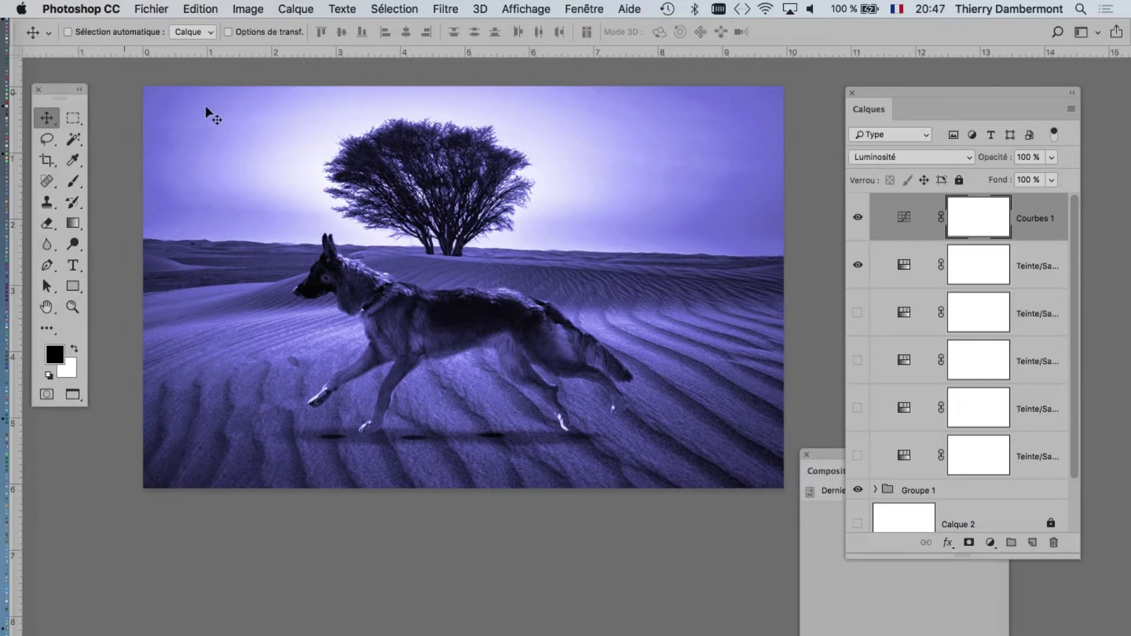
pyautogui.press('super+r')
pyautogui.hscroll(3, 189, 113)
pyautogui.press('super+r')
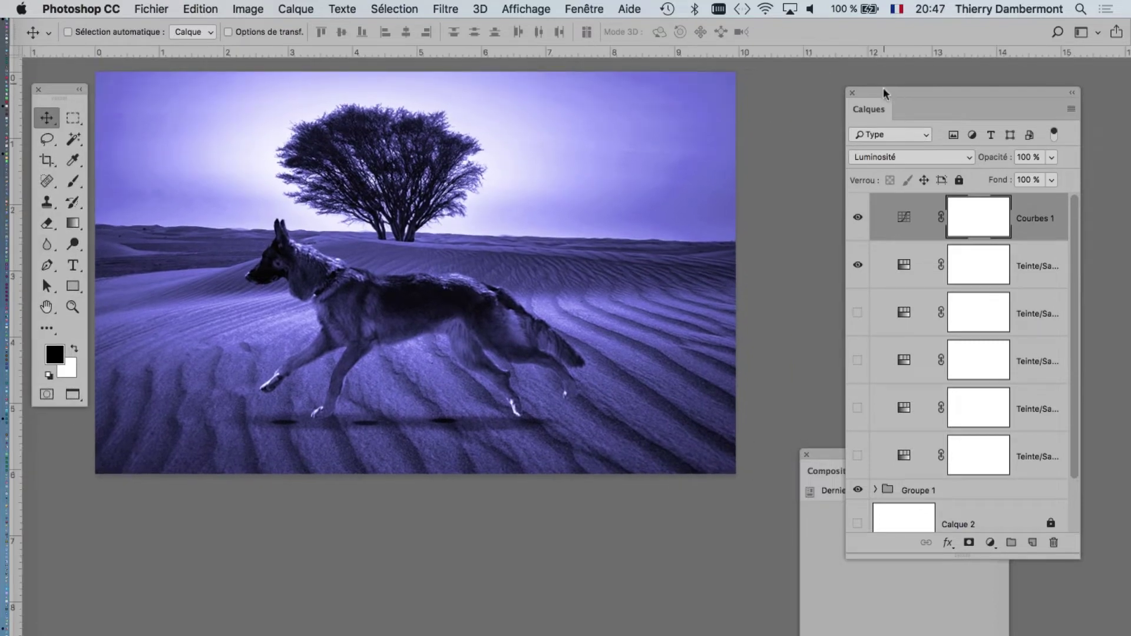
# Bring the layer comps panel beside the image and hide Courbes 1 and the first Teinte/Saturation layer.
pyautogui.moveTo(884, 92); pyautogui.dragTo(961, 75)
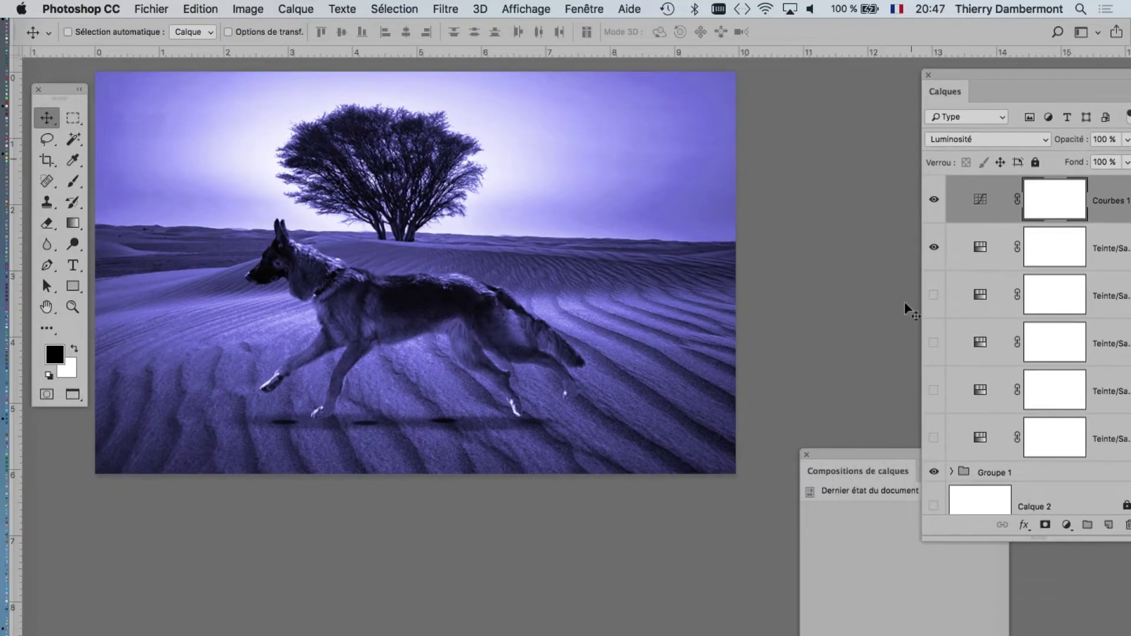
pyautogui.moveTo(848, 459); pyautogui.dragTo(708, 102)
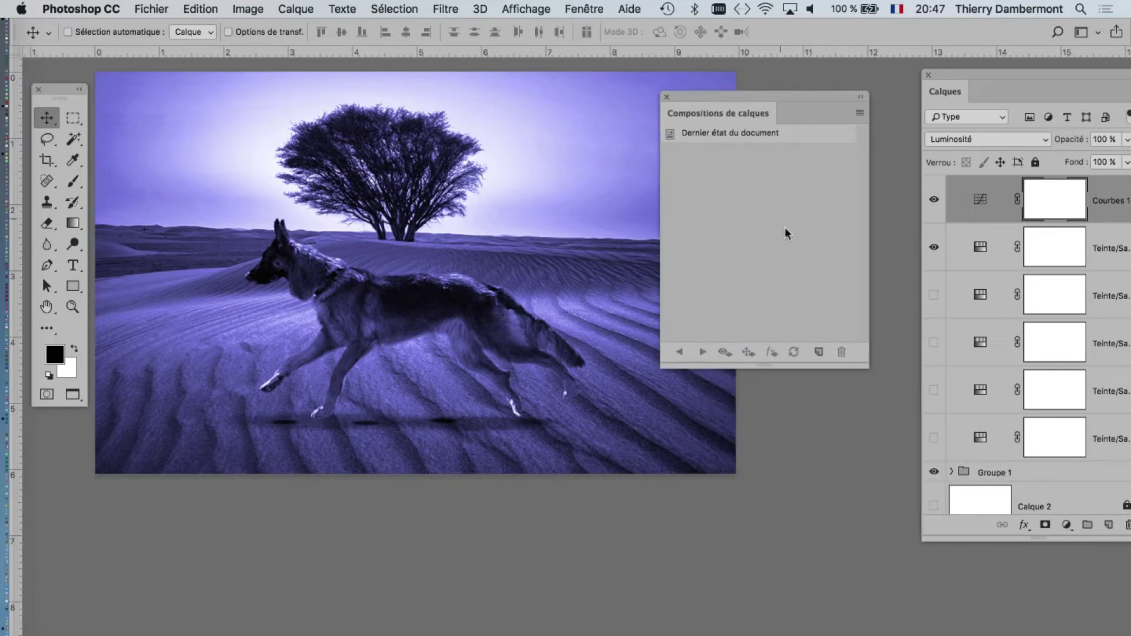
pyautogui.moveTo(864, 367); pyautogui.dragTo(864, 354)
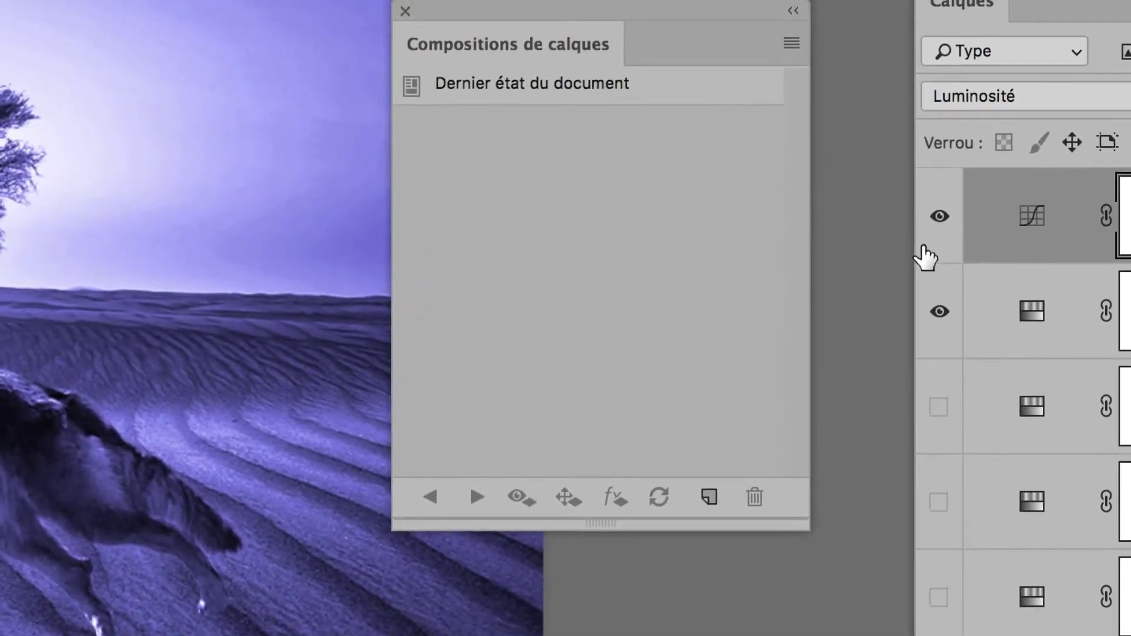
pyautogui.click(934, 199)
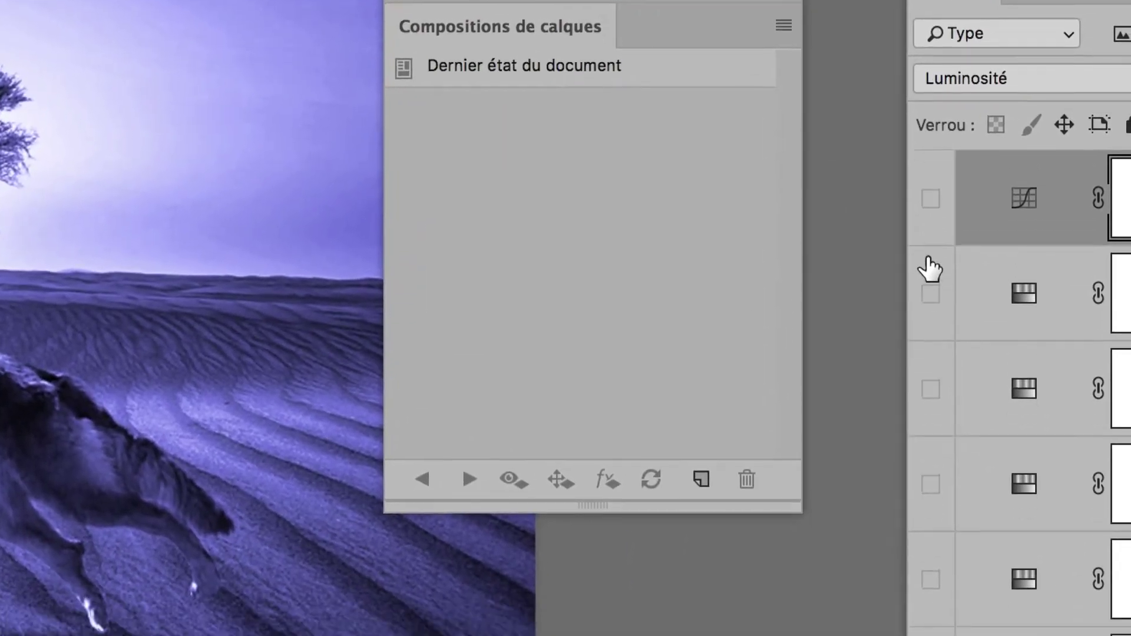
pyautogui.click(934, 247)
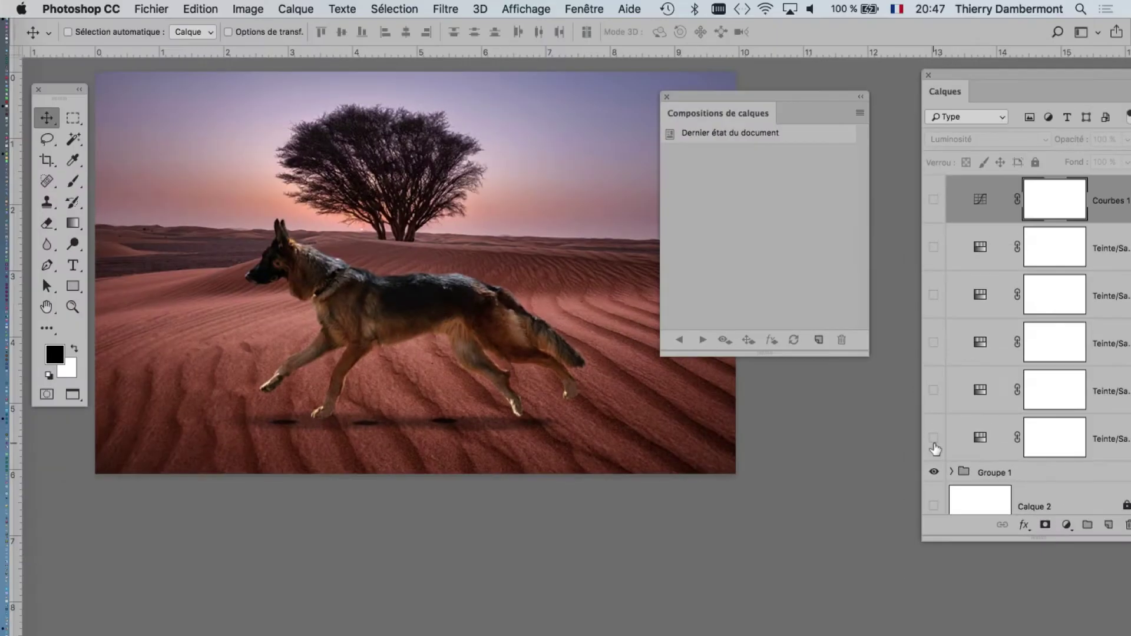
# Place the comps and layers panels side by side and briefly test the bottom Teinte/Saturation layer.
pyautogui.moveTo(731, 107); pyautogui.dragTo(485, 106)
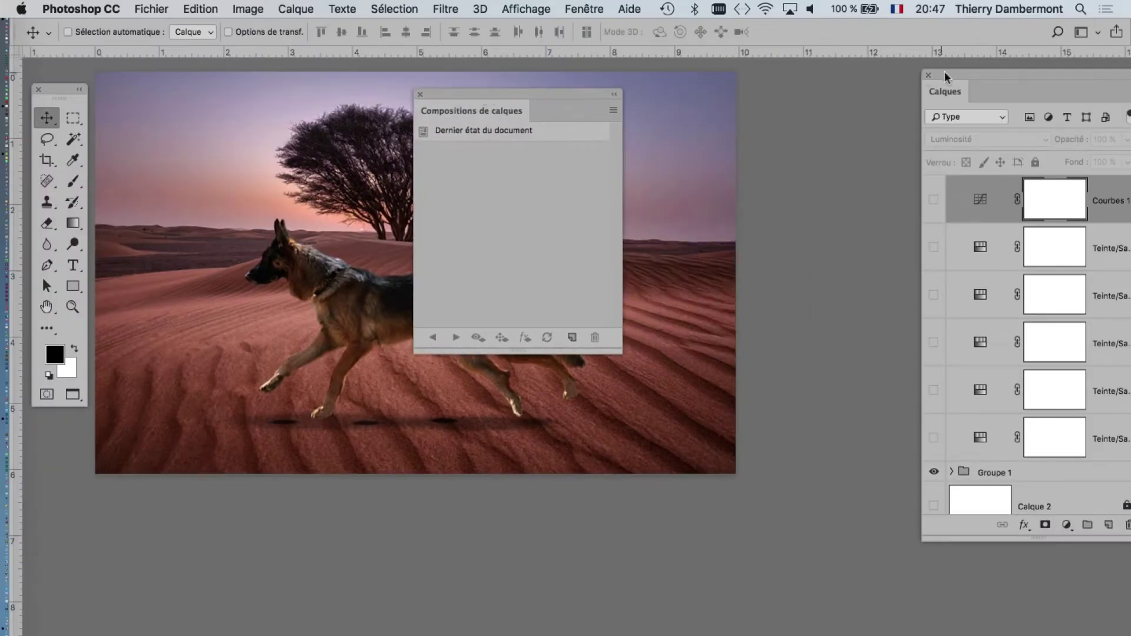
pyautogui.moveTo(918, 77); pyautogui.dragTo(696, 85)
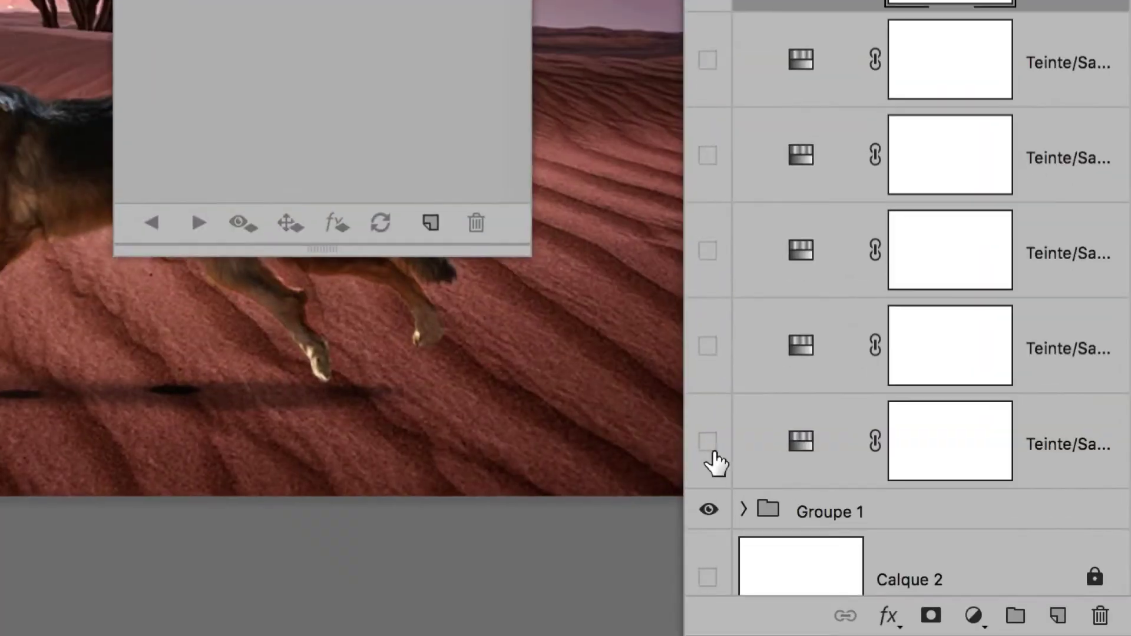
pyautogui.click(711, 449)
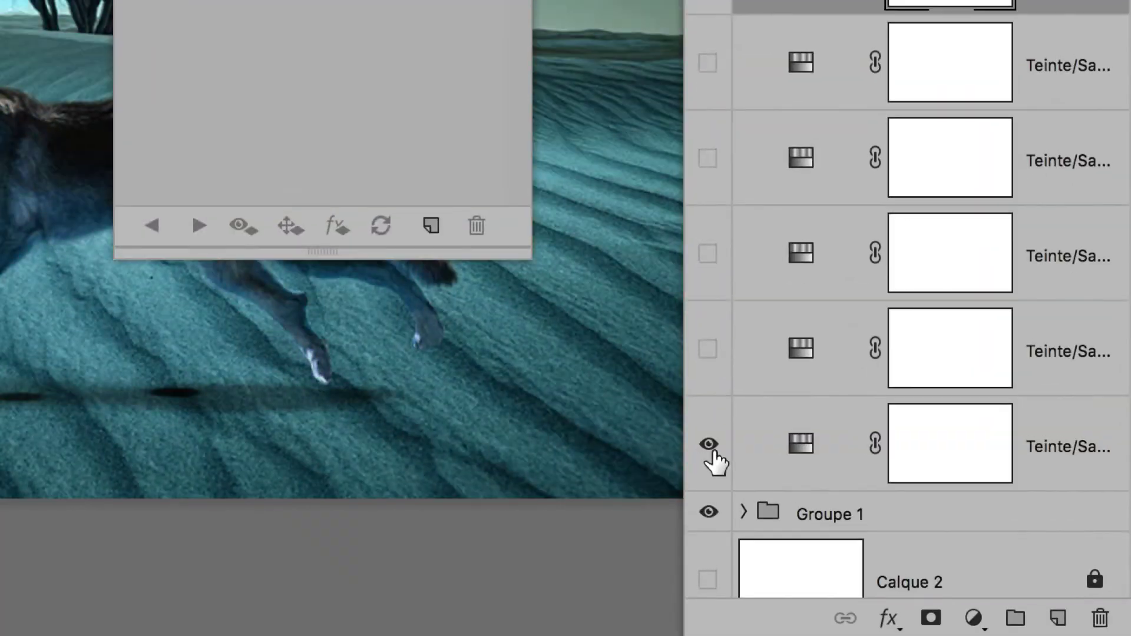
pyautogui.click(710, 448)
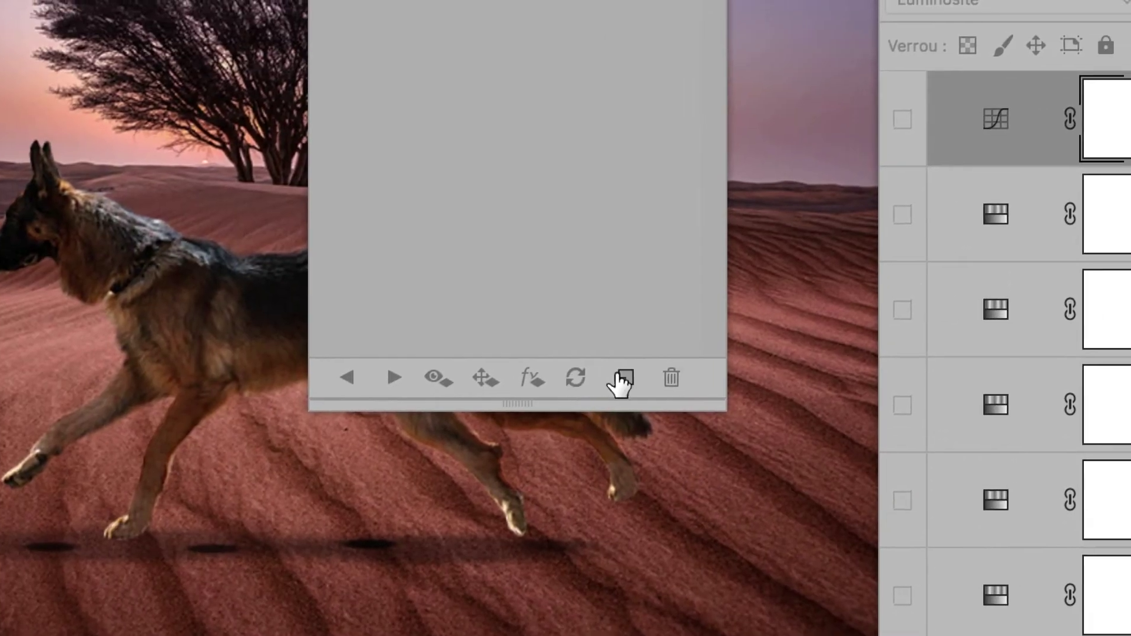
# Save the red, teal, and teal-with-curves looks as Composition de calques 1–3.
pyautogui.click(652, 362)
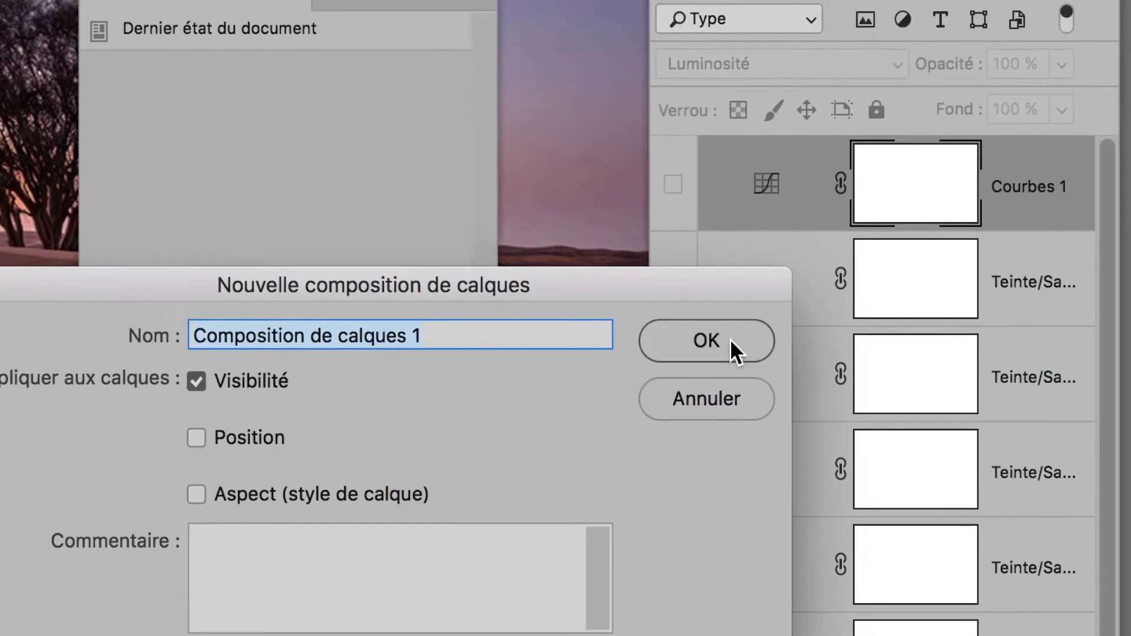
pyautogui.click(730, 340)
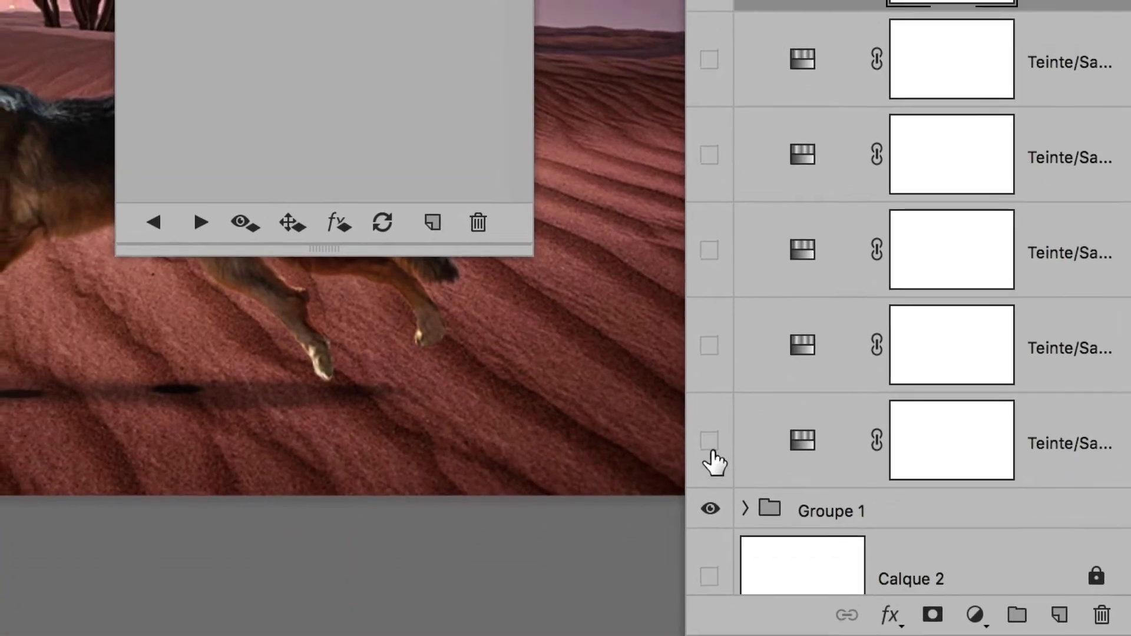
pyautogui.click(694, 438)
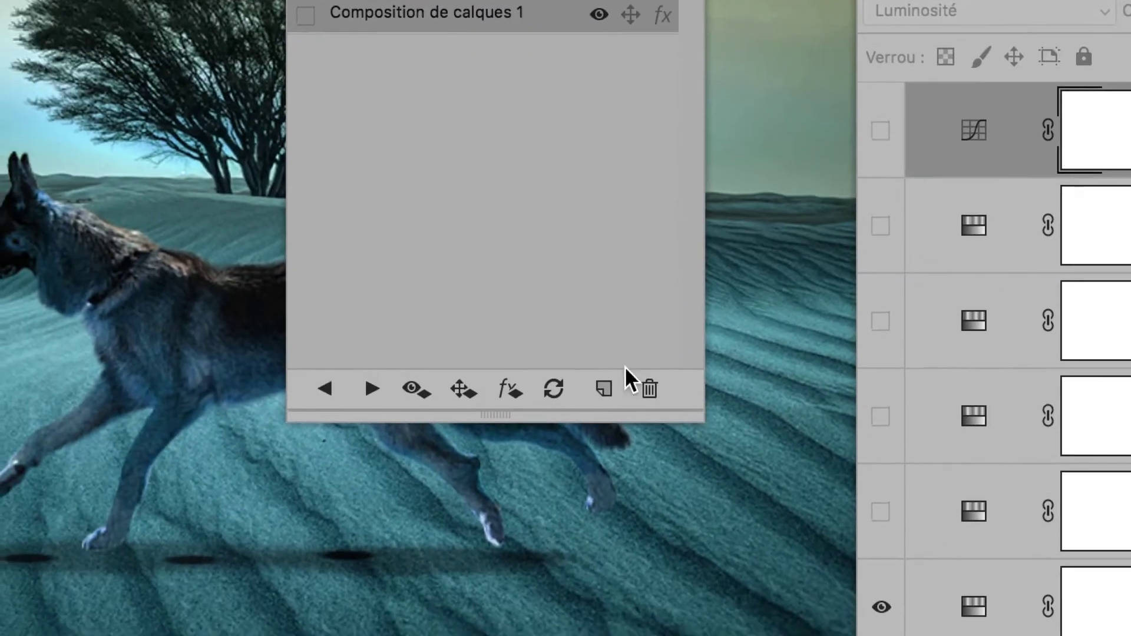
pyautogui.click(501, 427)
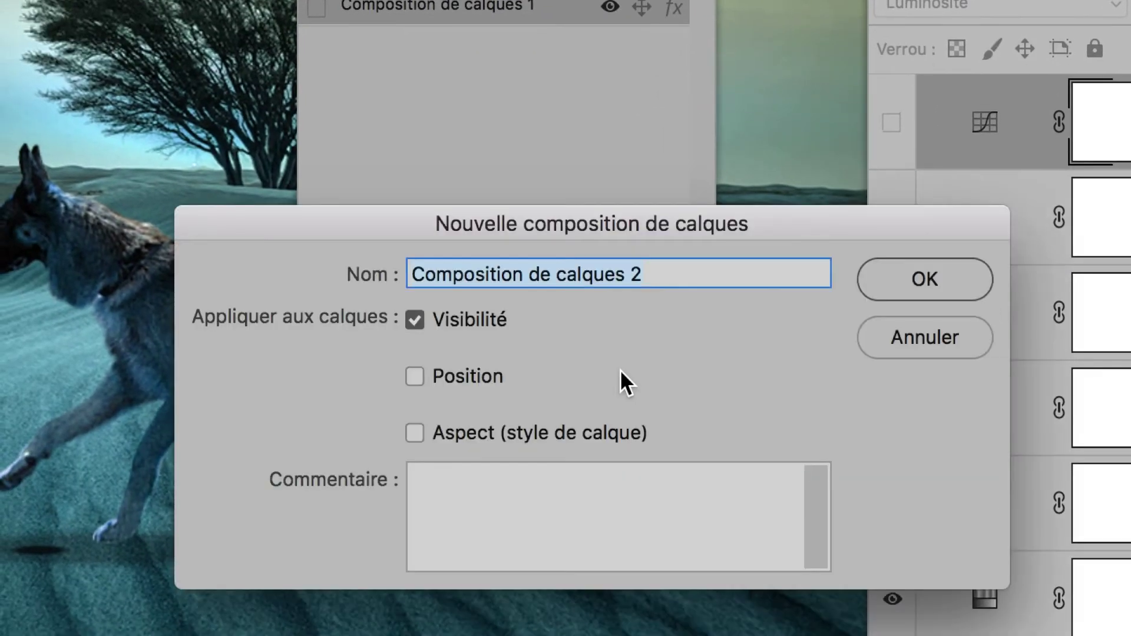
pyautogui.click(760, 332)
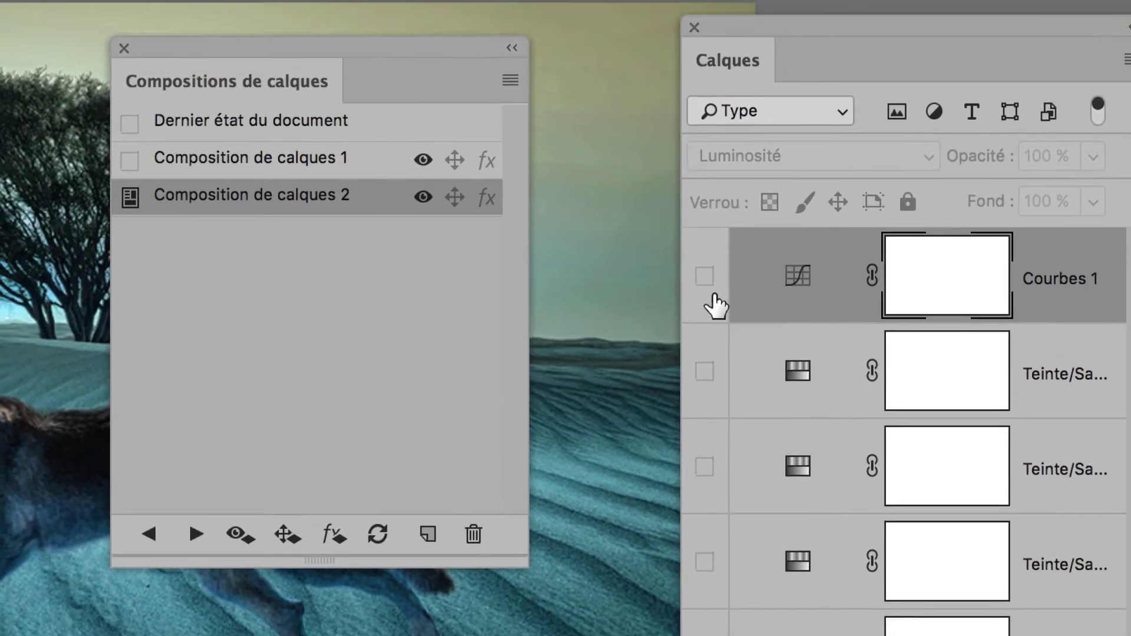
pyautogui.click(709, 286)
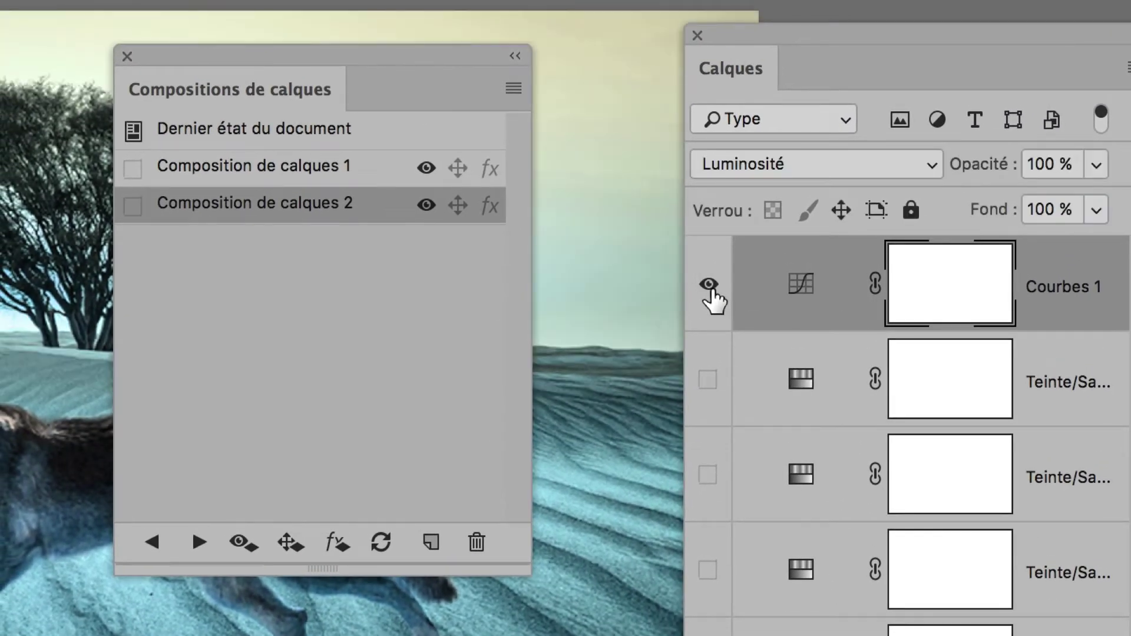
pyautogui.click(709, 285)
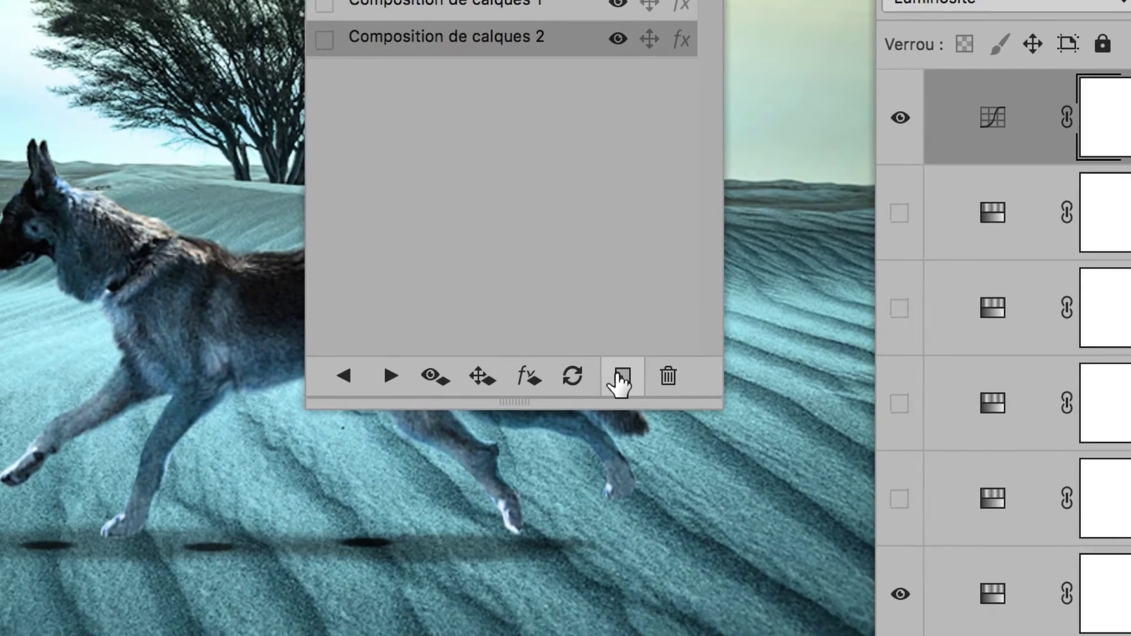
pyautogui.click(430, 542)
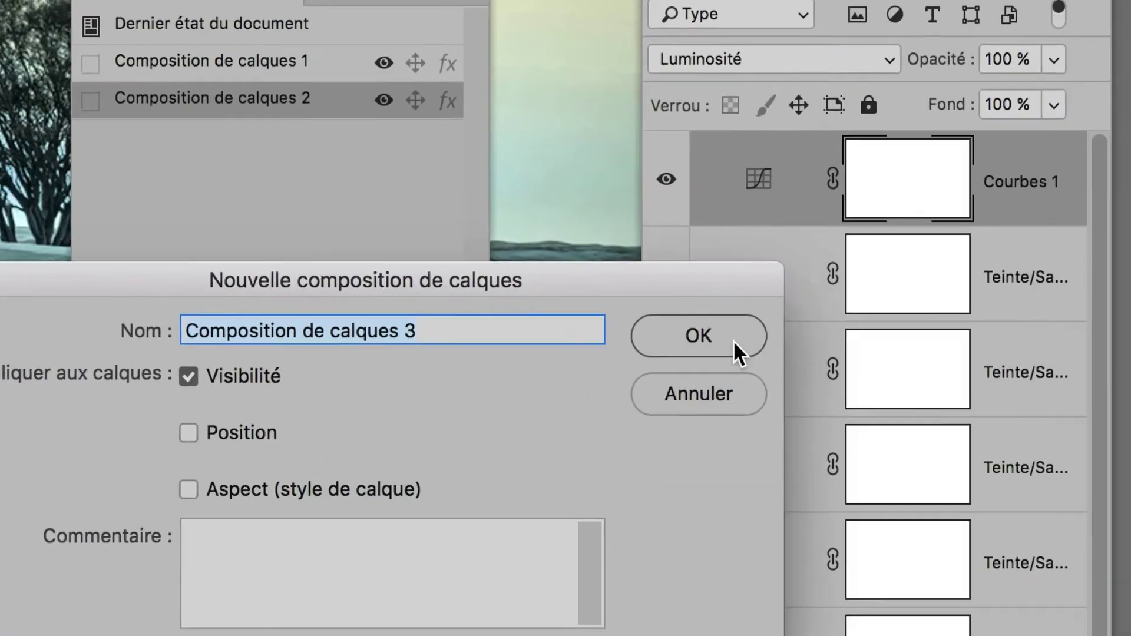
pyautogui.click(931, 274)
# Save the magenta look and magenta-with-curves as Composition de calques 4 and 5.
pyautogui.click(898, 117)
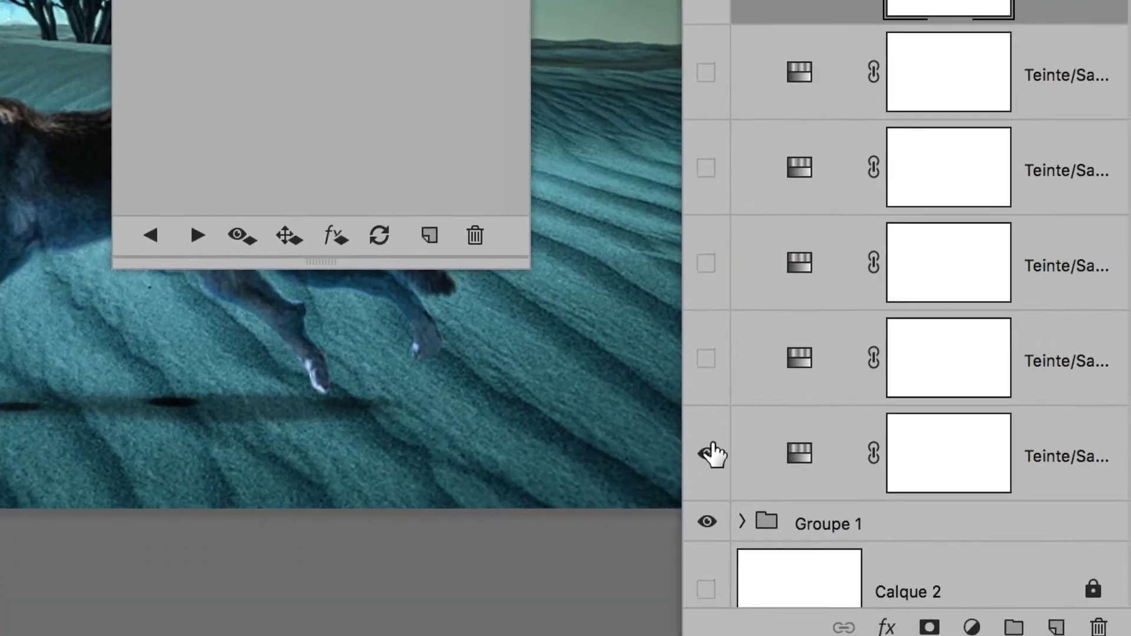
pyautogui.click(711, 427)
pyautogui.click(711, 471)
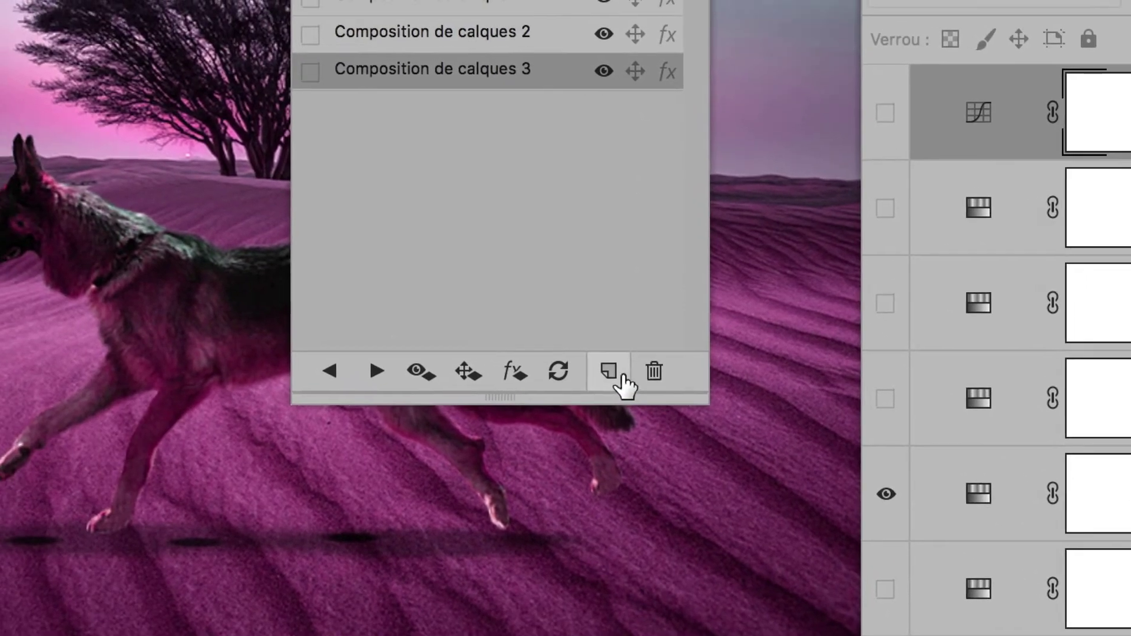
pyautogui.click(433, 284)
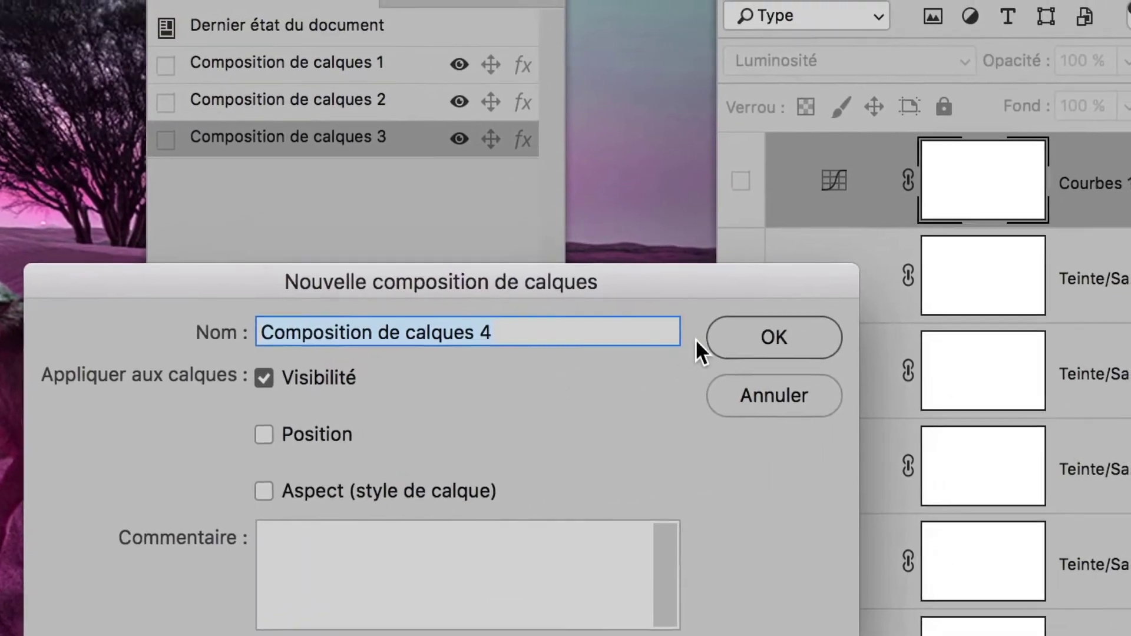
pyautogui.click(922, 276)
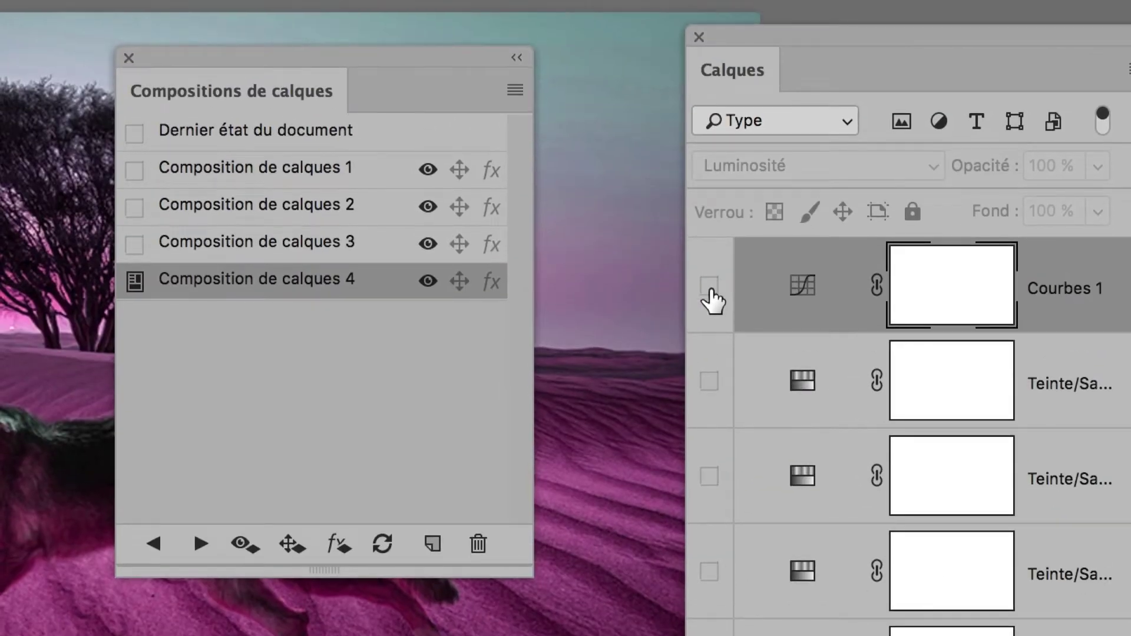
pyautogui.click(709, 286)
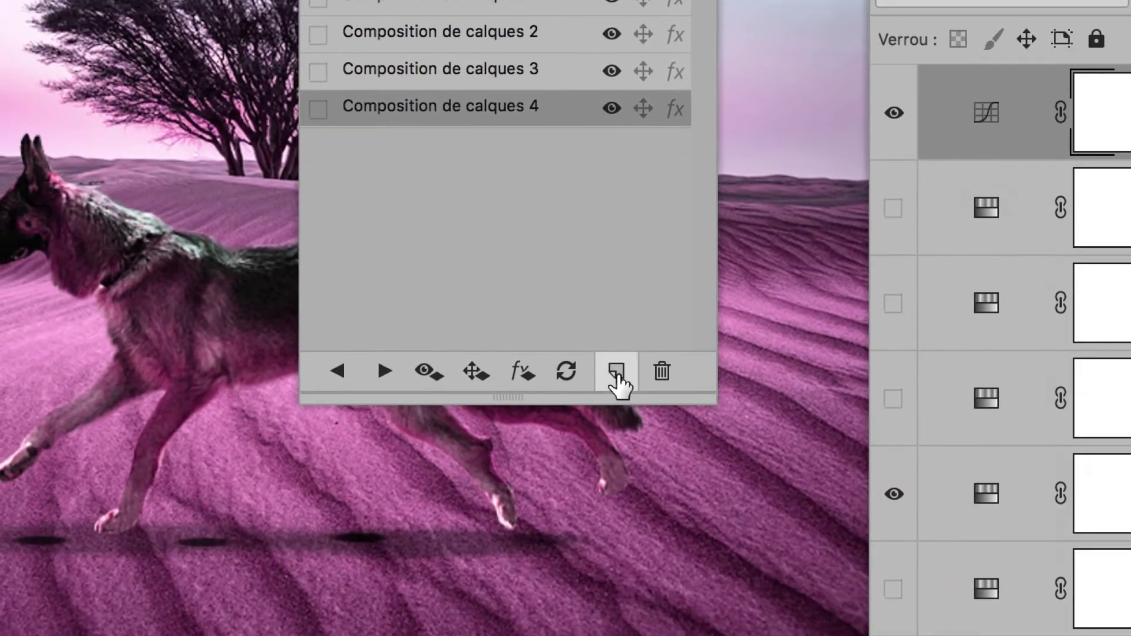
pyautogui.click(617, 372)
pyautogui.click(731, 315)
# Save the green look and green-with-curves as Composition de calques 6 and 7.
pyautogui.click(713, 260)
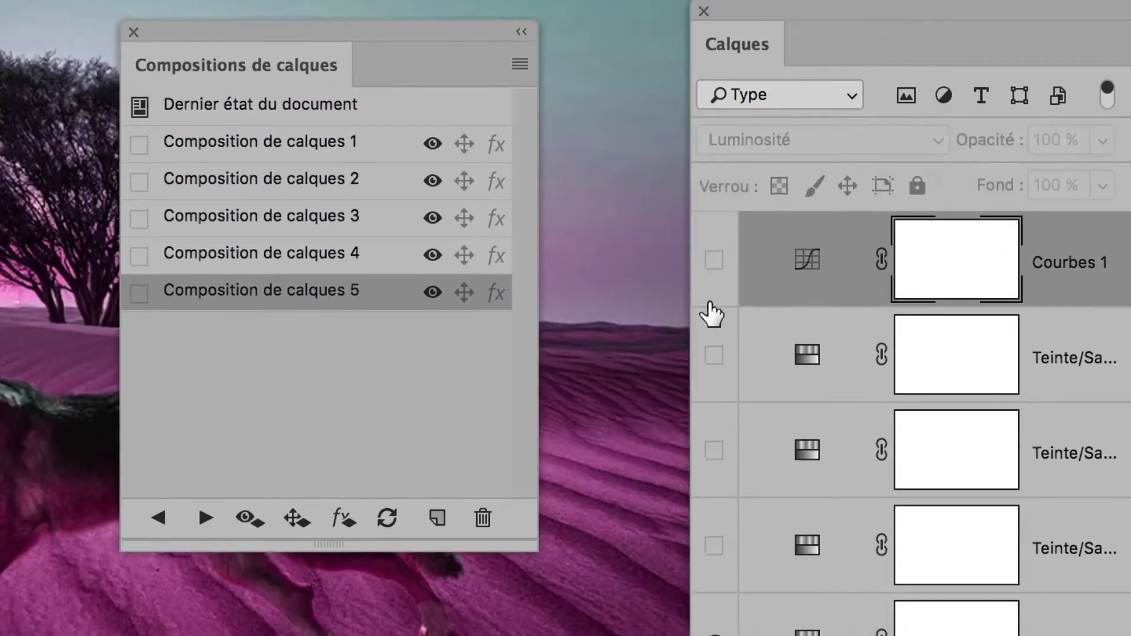
pyautogui.click(713, 546)
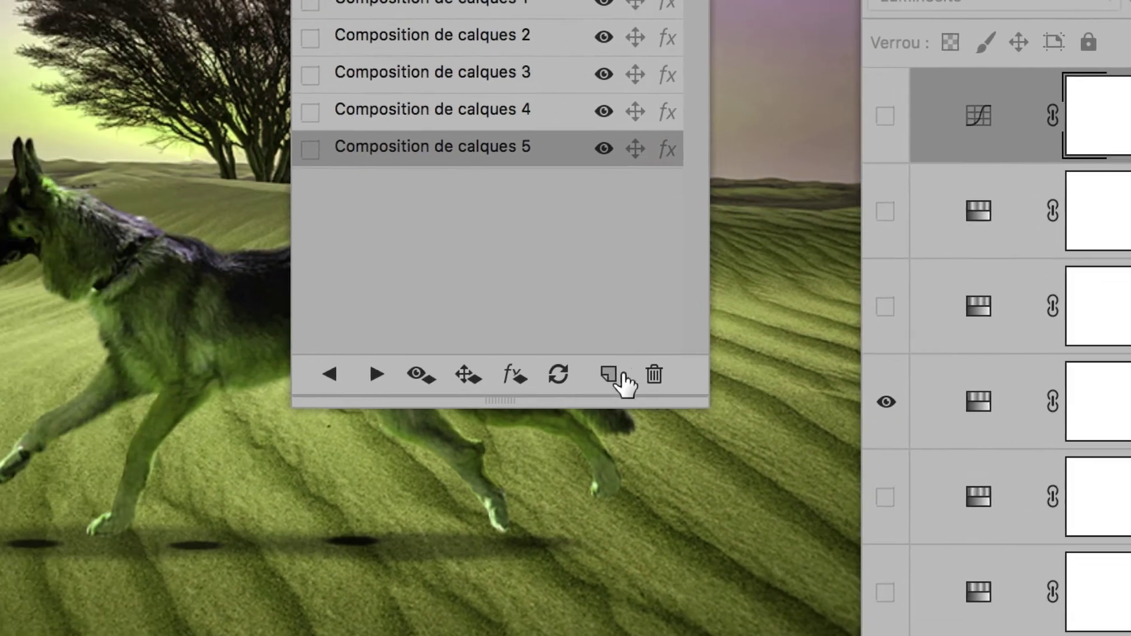
pyautogui.click(432, 351)
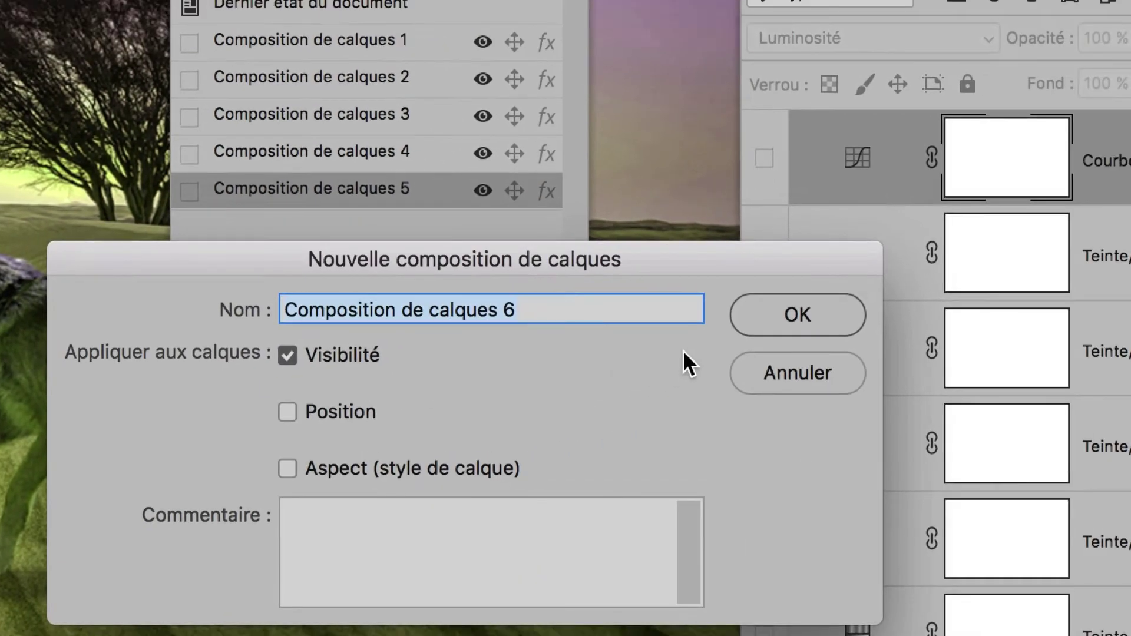
pyautogui.click(728, 247)
pyautogui.click(714, 294)
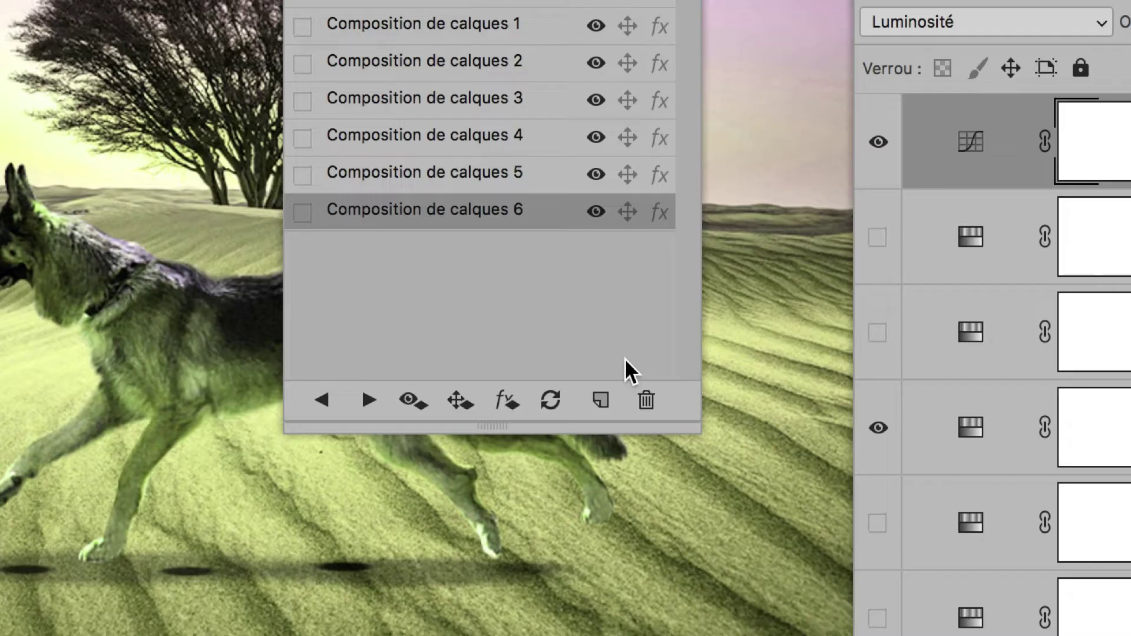
pyautogui.click(598, 396)
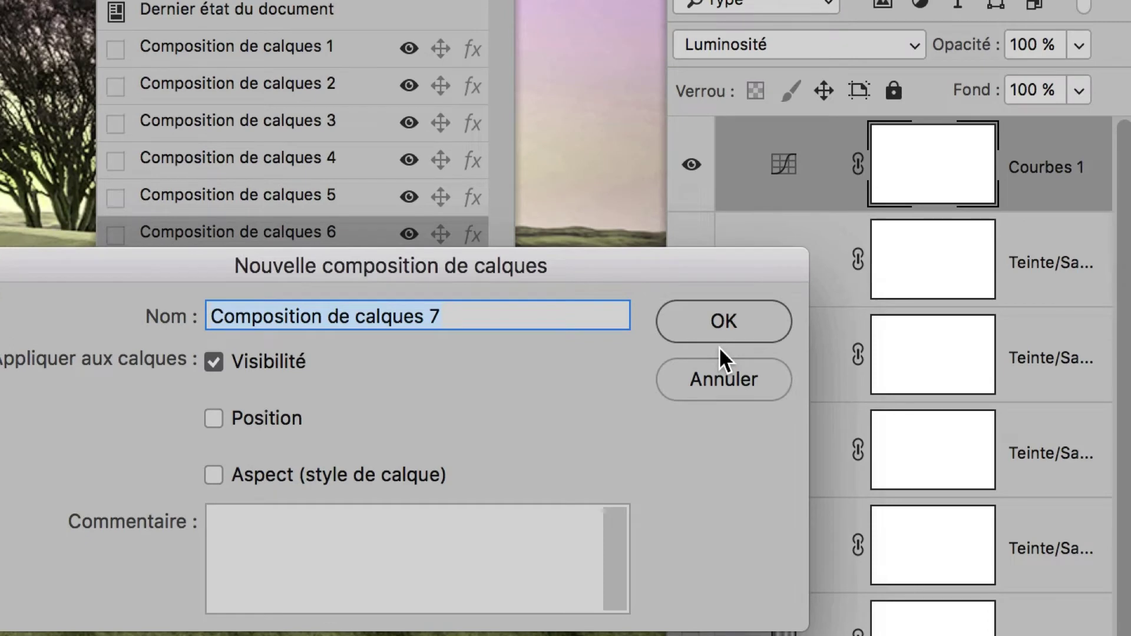
pyautogui.click(721, 337)
# Save the grayscale, grayscale-with-curves and blue looks as Composition de calques 8–10.
pyautogui.click(691, 164)
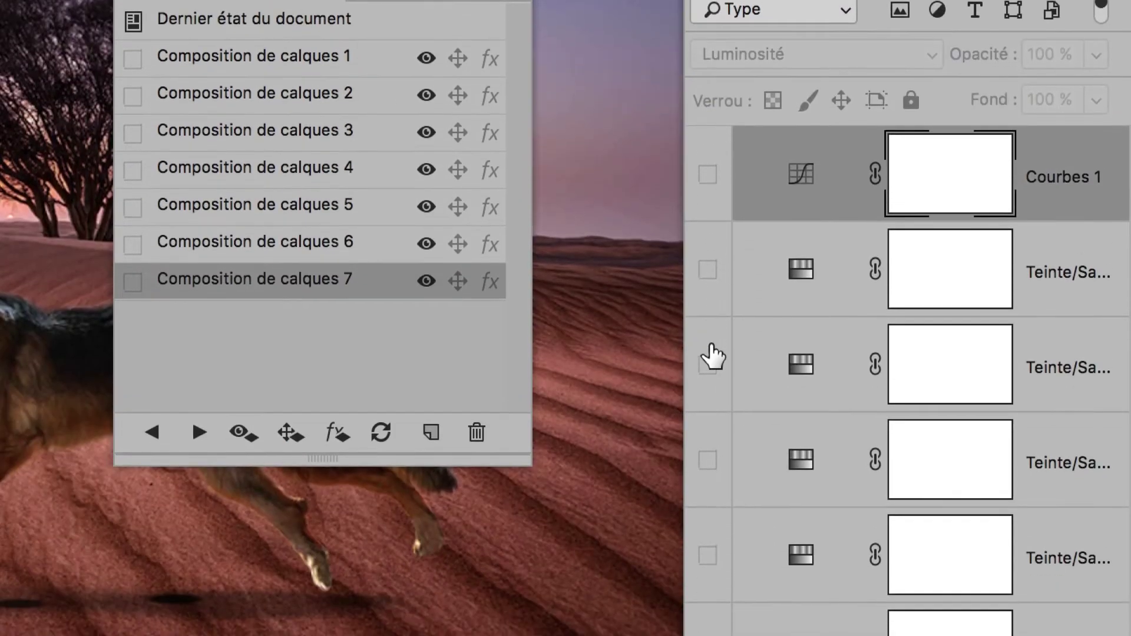
pyautogui.click(709, 356)
pyautogui.click(431, 433)
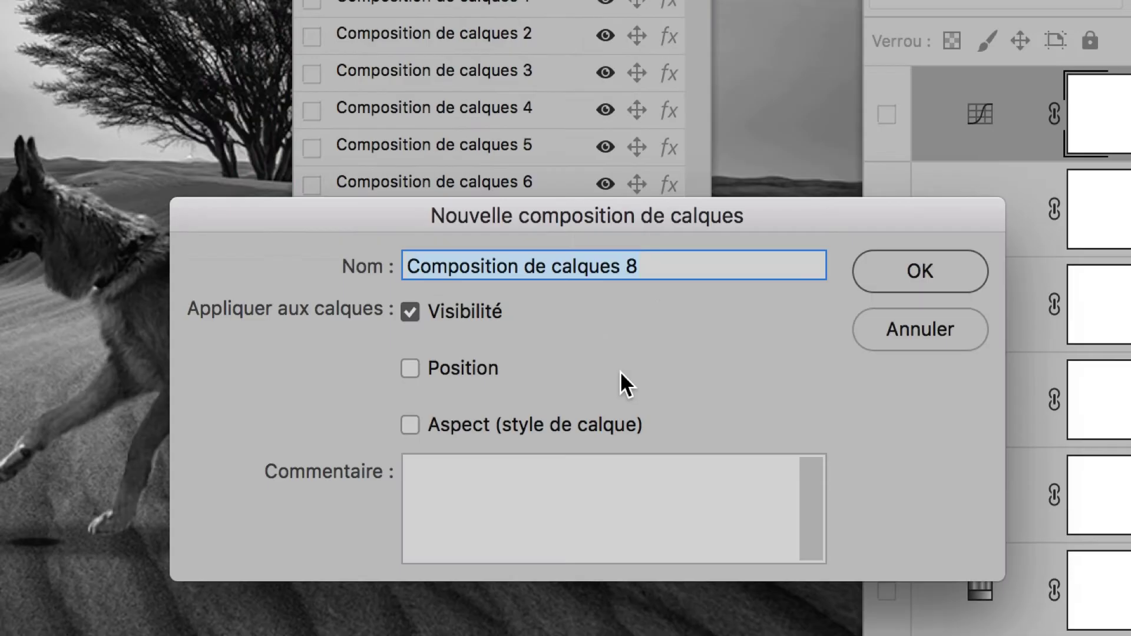
pyautogui.click(718, 339)
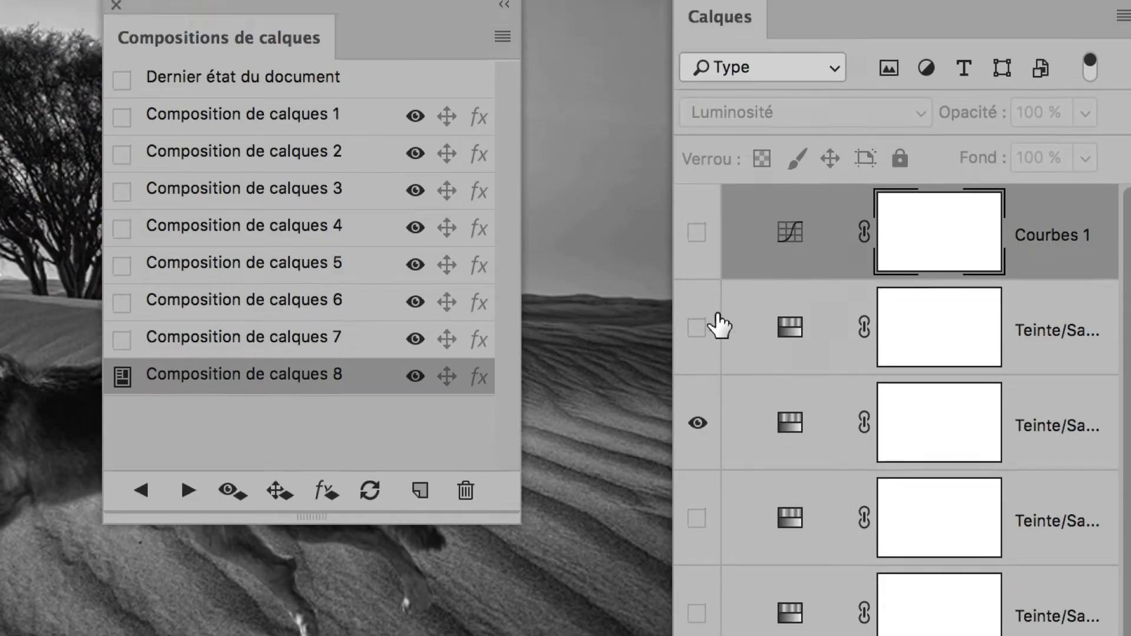
pyautogui.click(696, 204)
pyautogui.click(419, 461)
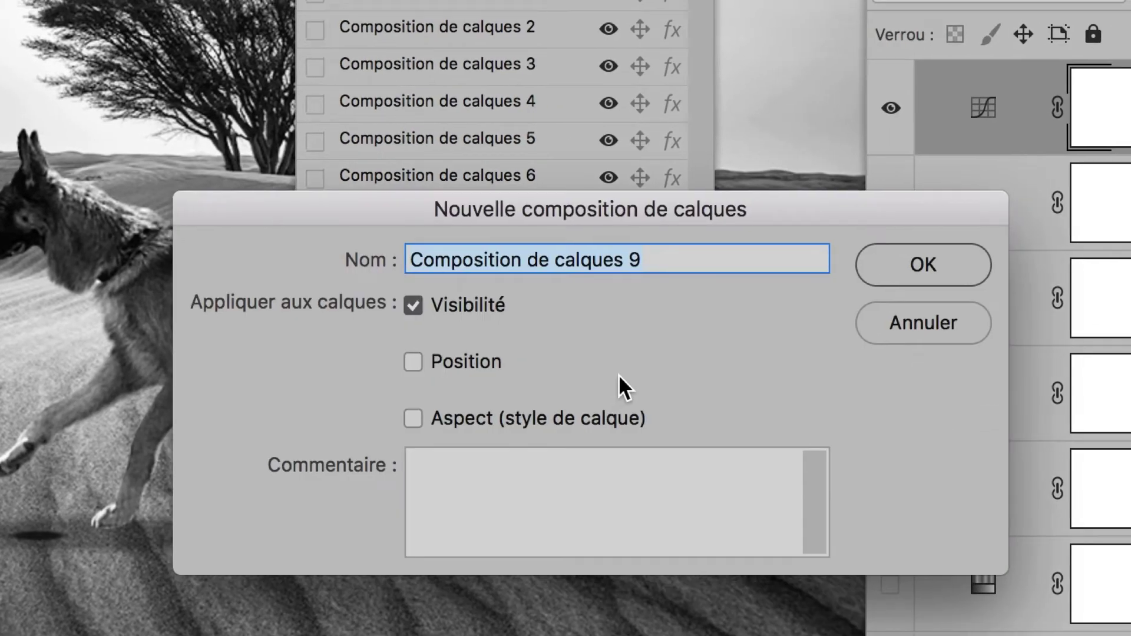
pyautogui.press('Return')
pyautogui.click(891, 107)
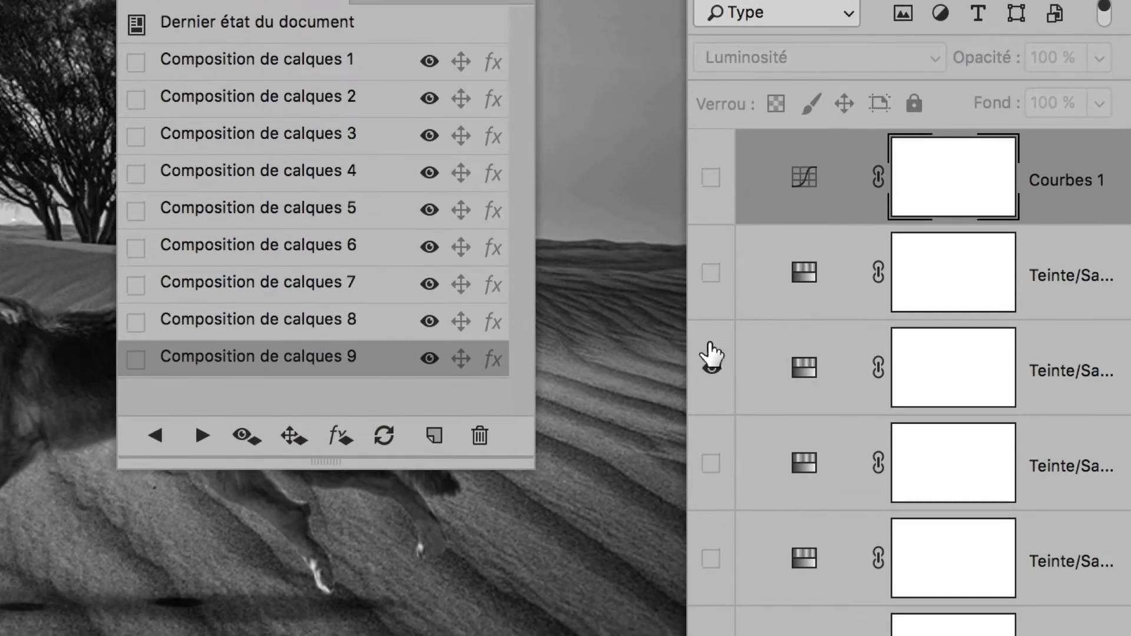
pyautogui.click(711, 355)
pyautogui.click(434, 436)
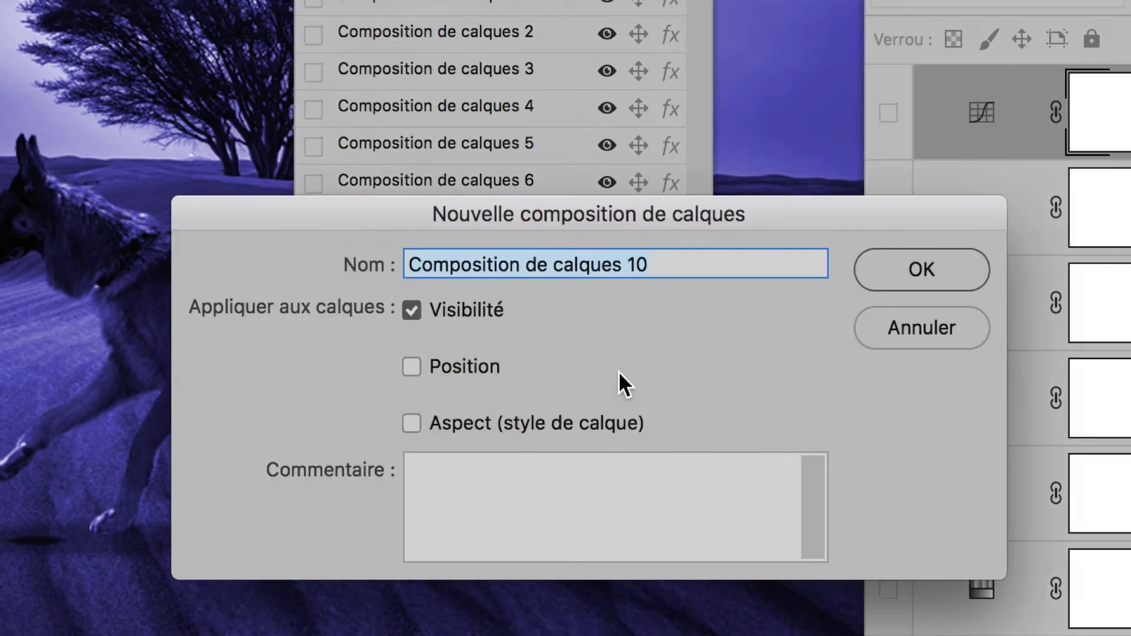
pyautogui.press('Return')
pyautogui.click(707, 298)
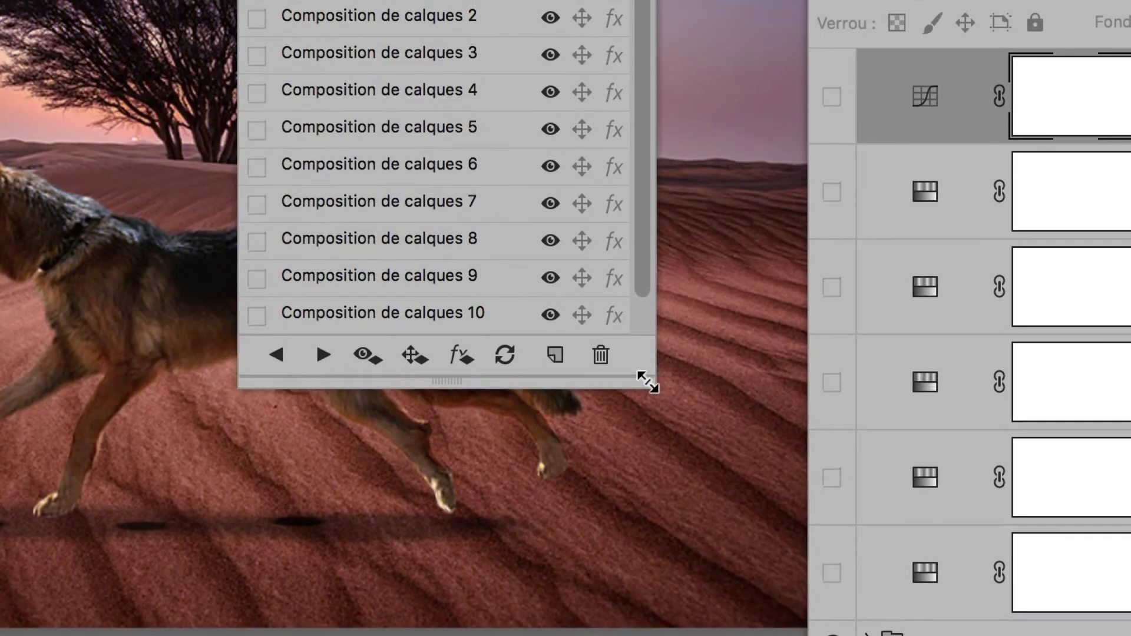
# Enlarge the Layer Comps list beside the image and move the Layers panel to the right edge.
pyautogui.moveTo(647, 382); pyautogui.dragTo(676, 536)
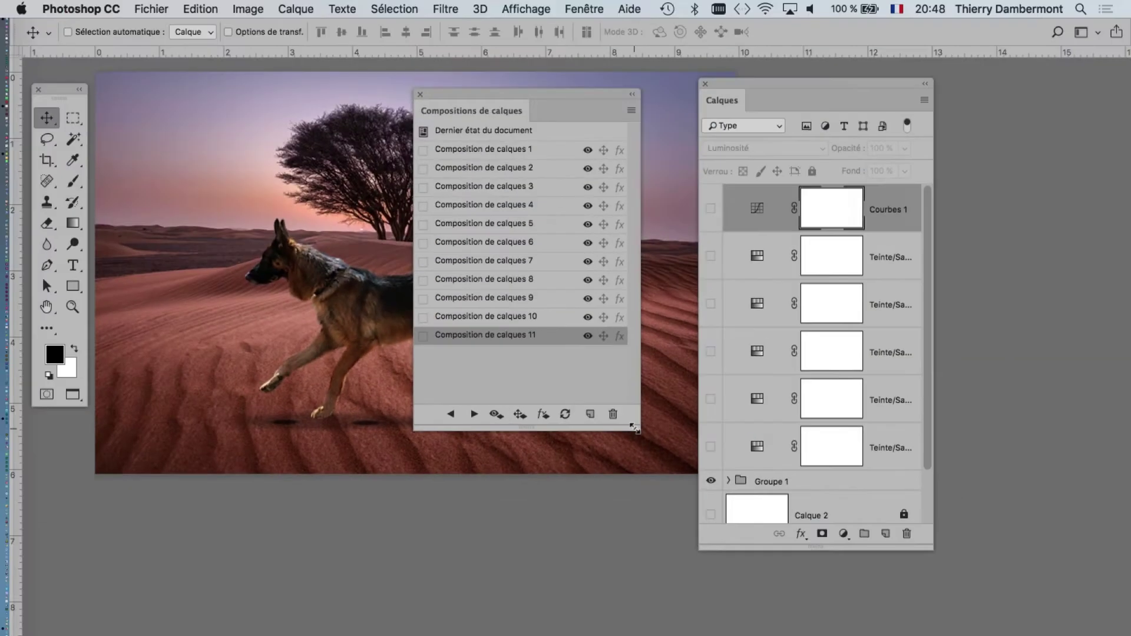
pyautogui.moveTo(837, 91); pyautogui.dragTo(1108, 107)
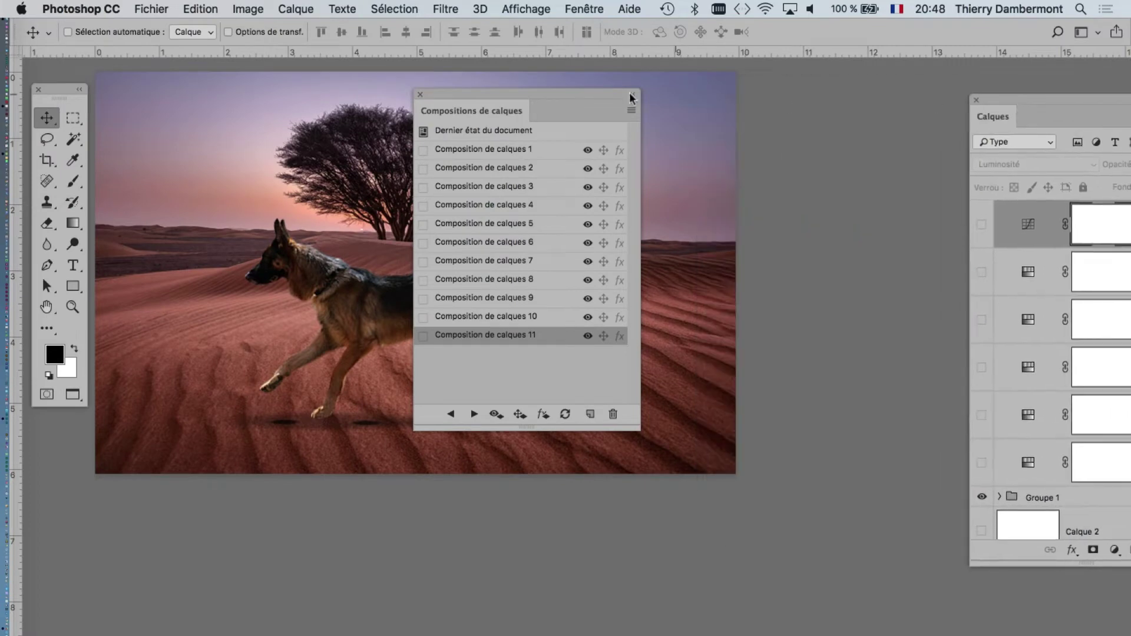
pyautogui.moveTo(575, 103)
pyautogui.mouseDown()
pyautogui.moveTo(667, 117)
pyautogui.moveTo(762, 107)
pyautogui.mouseUp()
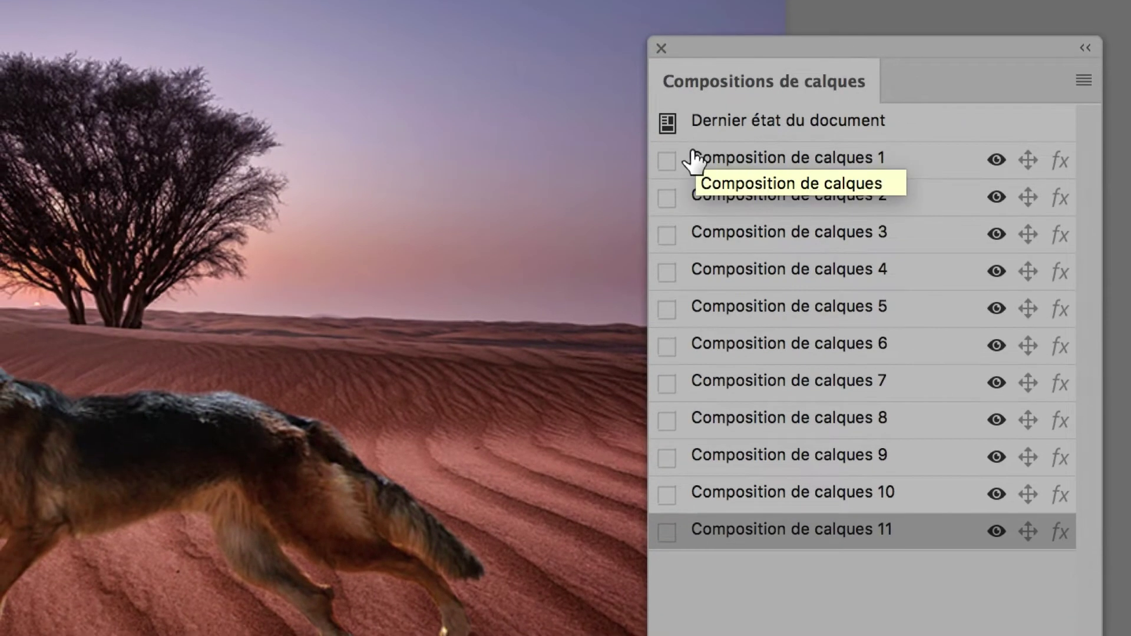
# Preview Composition de calques 1 through 6 on the desert image, then revisit the teal comp 3.
pyautogui.click(662, 168)
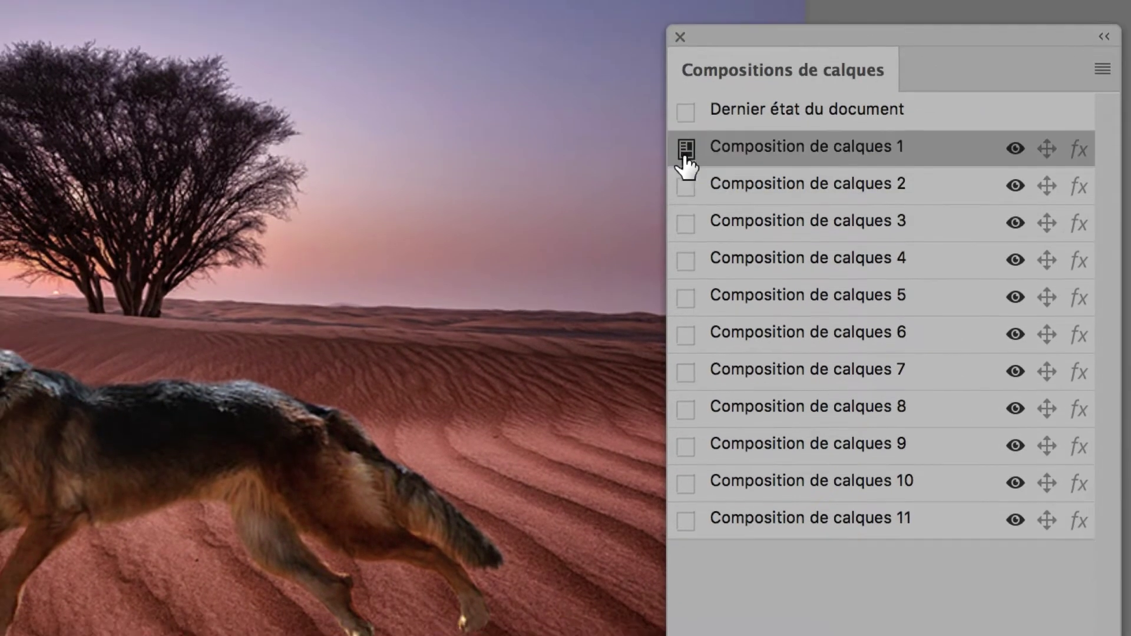
pyautogui.click(662, 205)
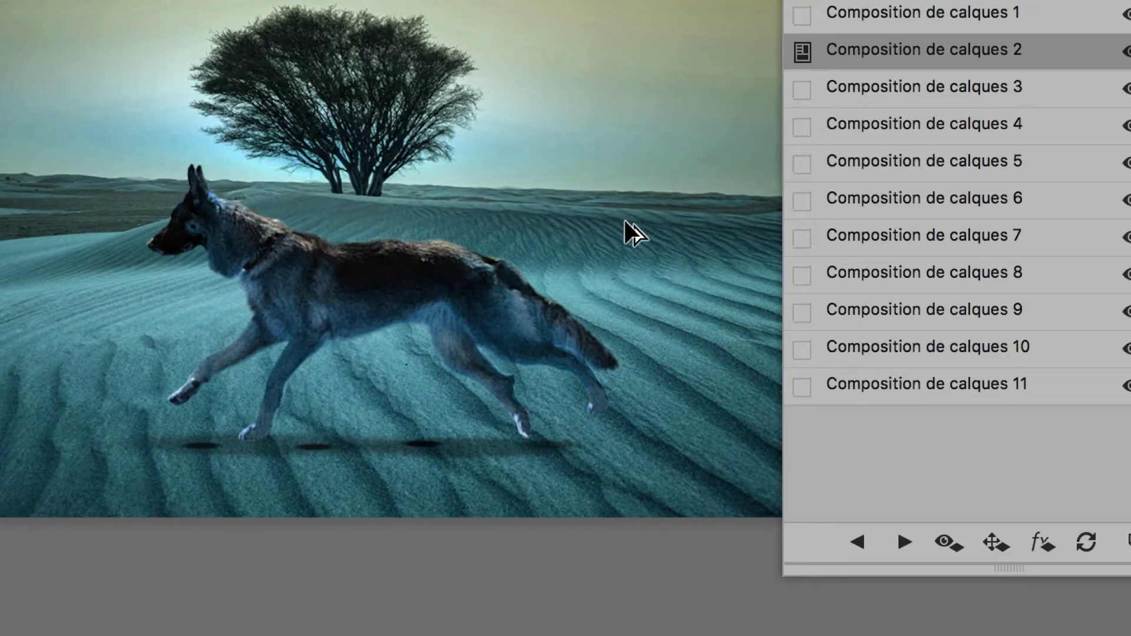
pyautogui.click(801, 14)
pyautogui.click(803, 86)
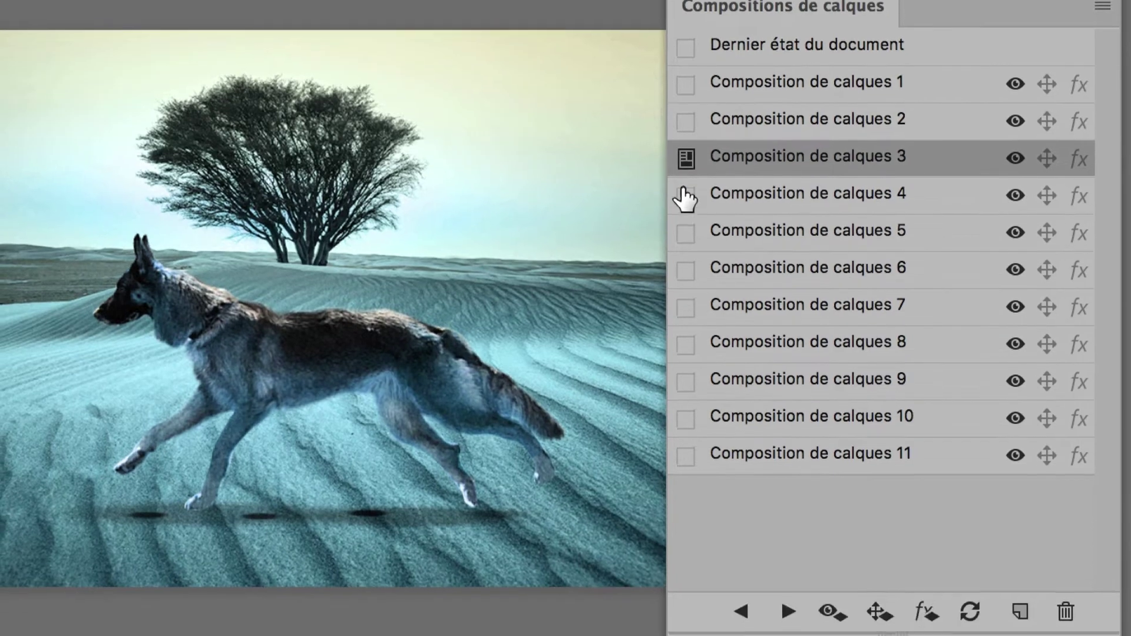
pyautogui.click(683, 224)
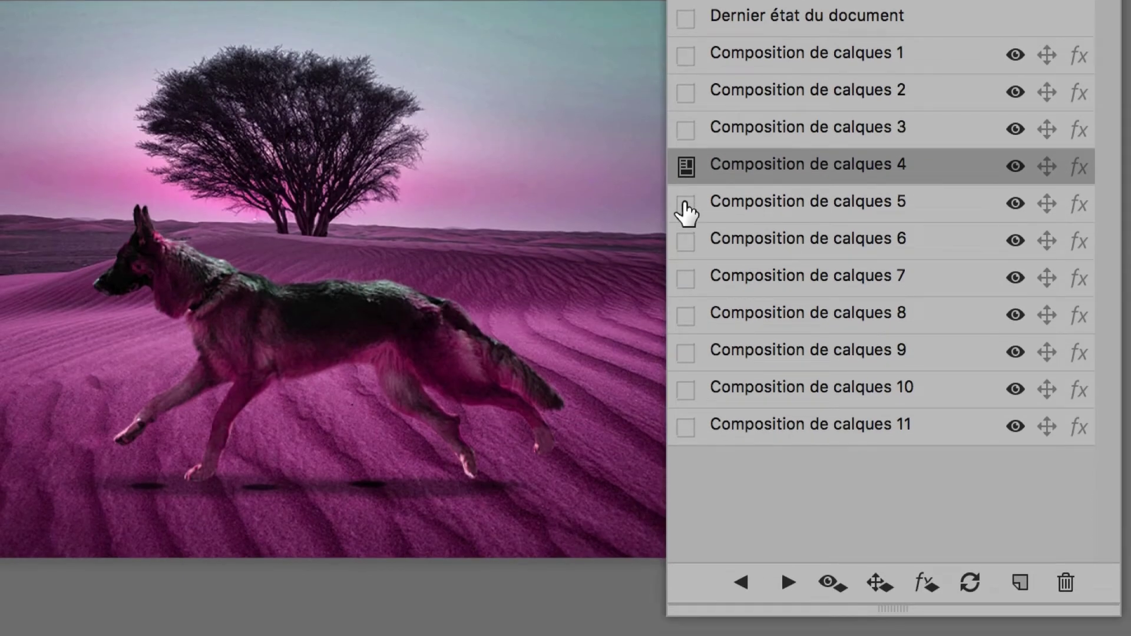
pyautogui.click(685, 209)
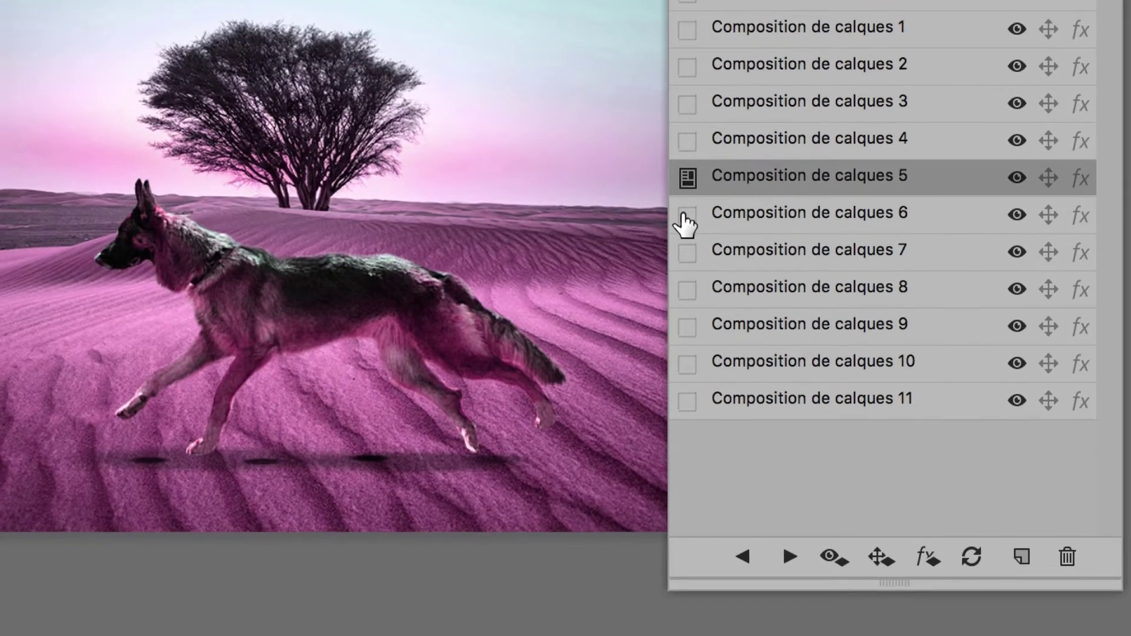
pyautogui.click(684, 218)
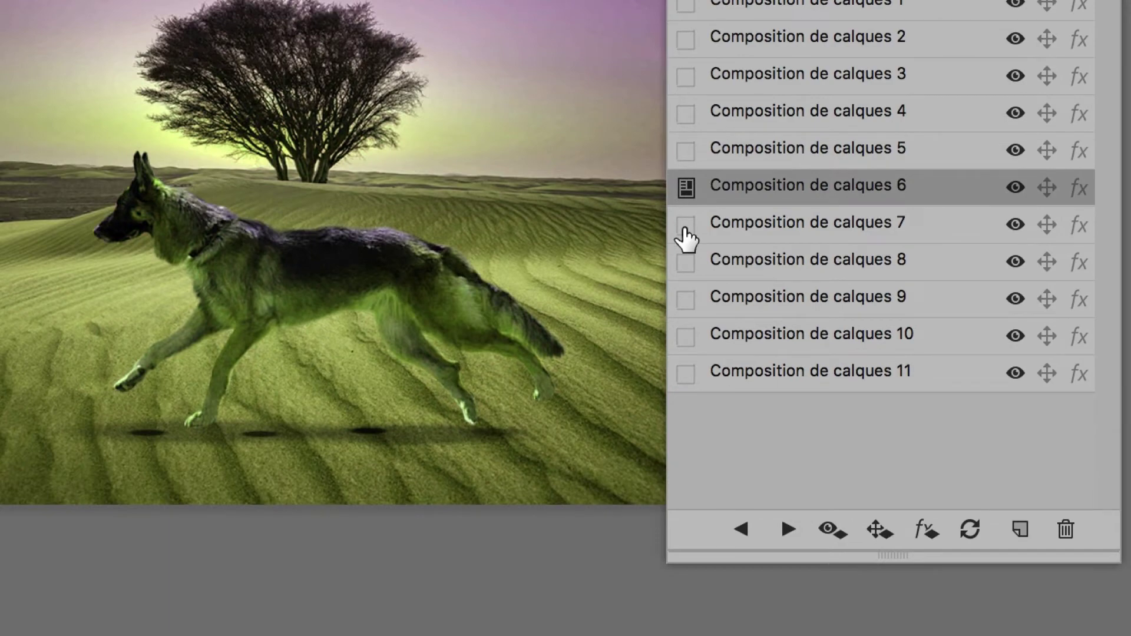
pyautogui.click(685, 77)
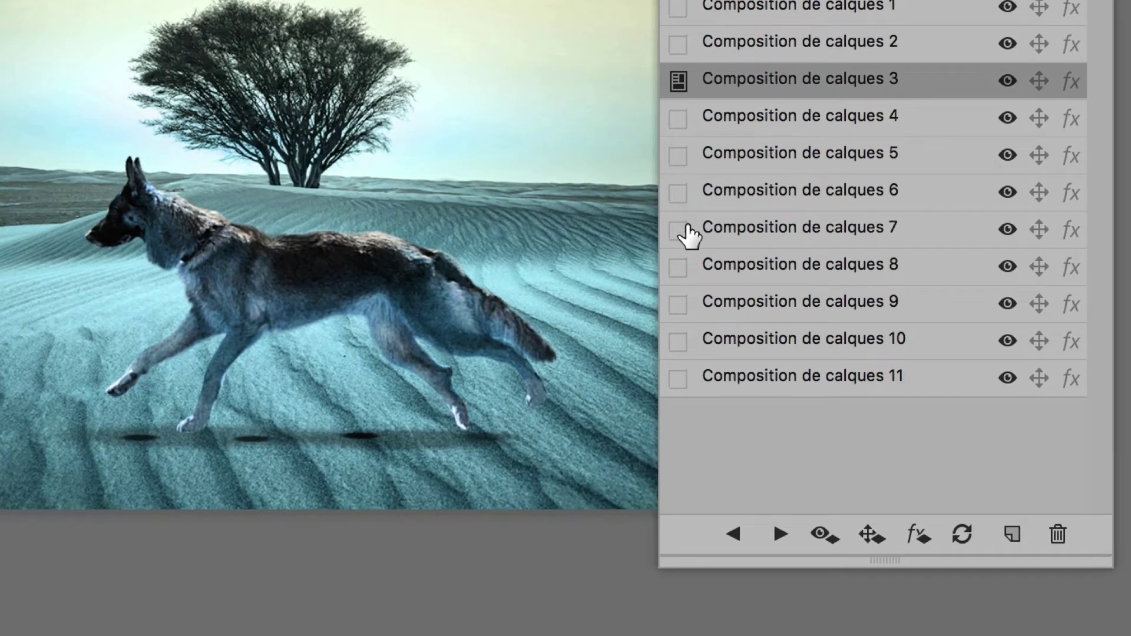
# Preview comps 9, 11, 10, 8, 4, 2 and 1 in turn.
pyautogui.click(679, 303)
pyautogui.click(679, 377)
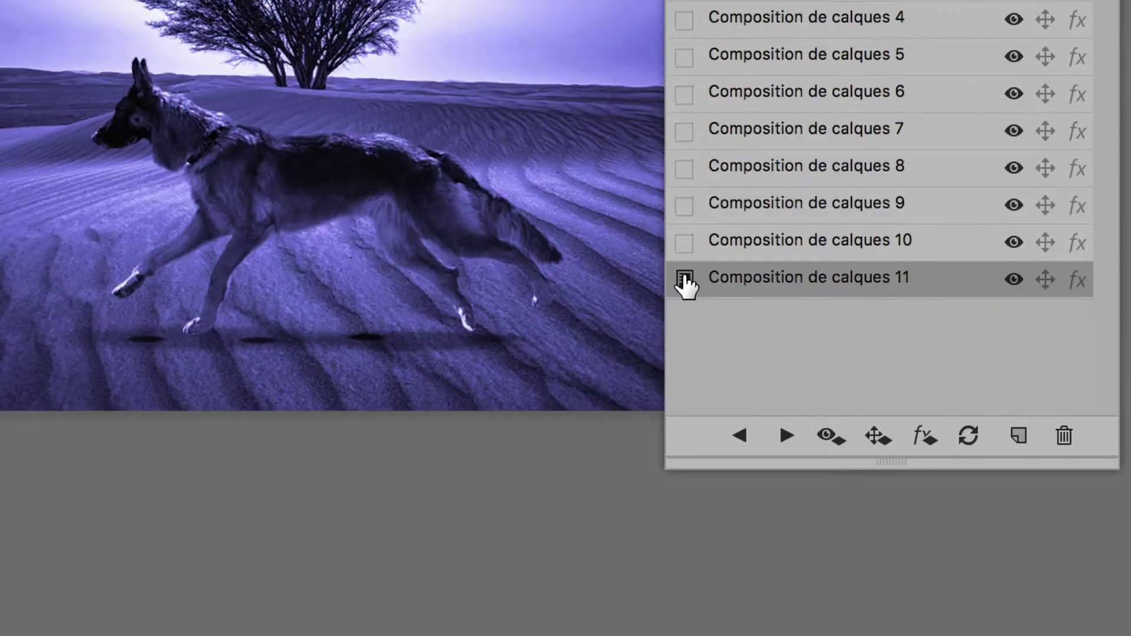
pyautogui.click(683, 242)
pyautogui.click(684, 168)
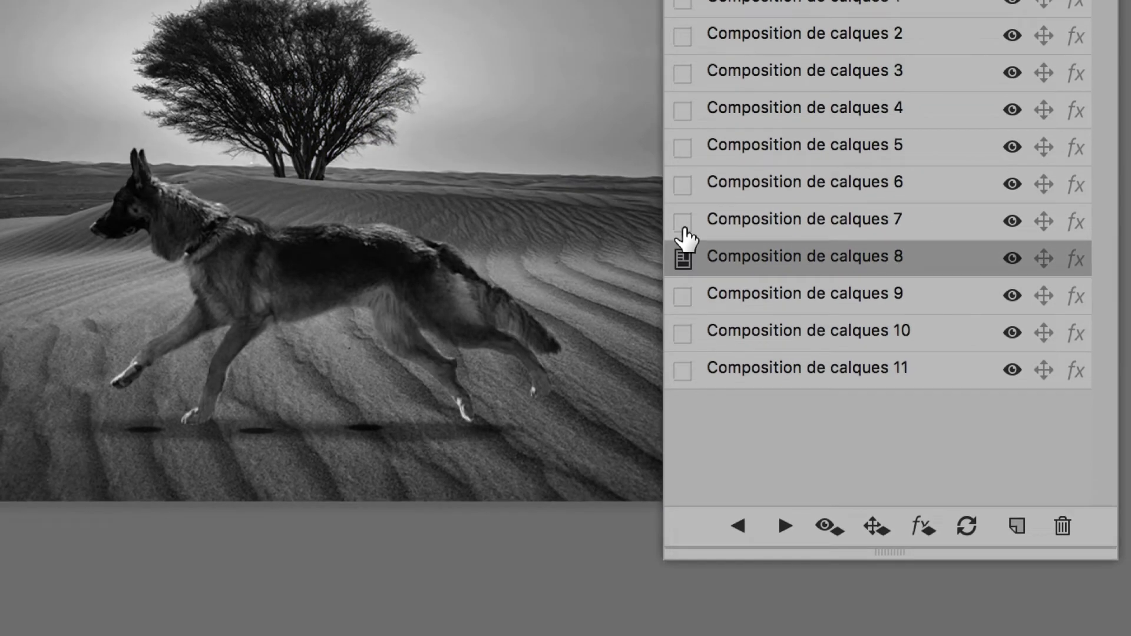
pyautogui.click(683, 220)
pyautogui.click(683, 190)
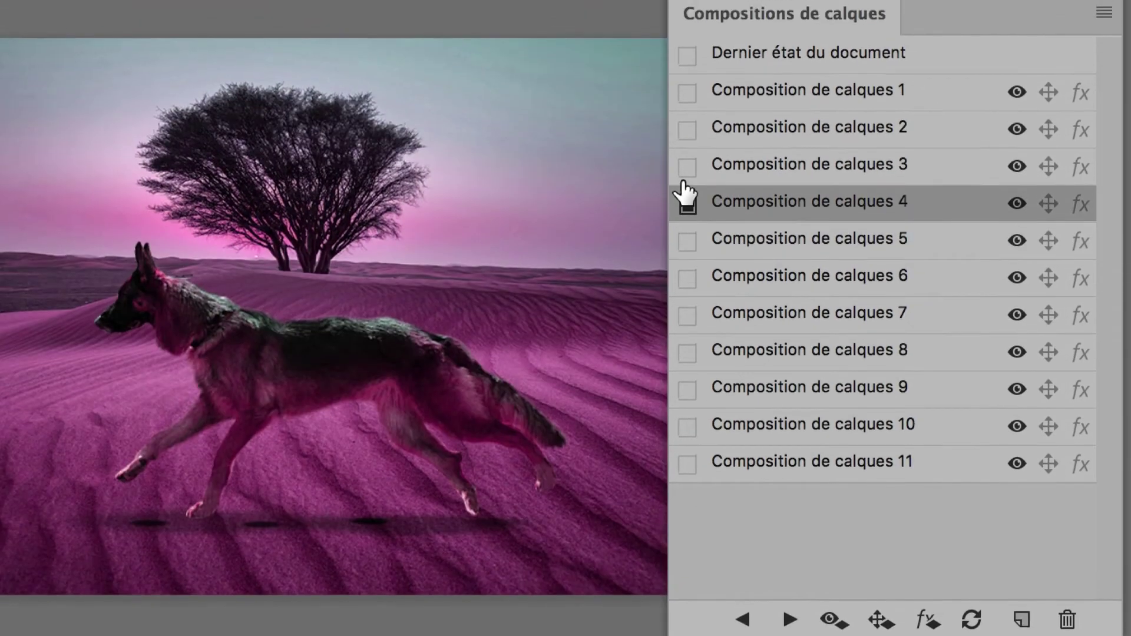
pyautogui.click(684, 165)
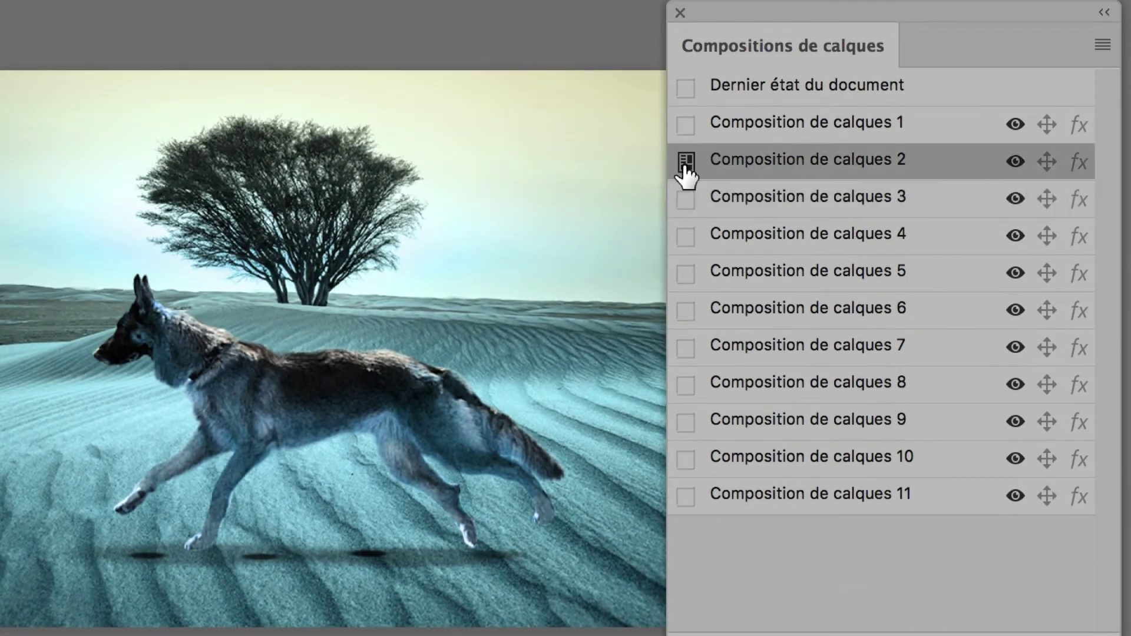
pyautogui.click(684, 125)
# Compare comps 2, 4, 9, 10, 11, 8 and 6 again, ending on pink Composition de calques 5.
pyautogui.click(685, 162)
pyautogui.click(686, 195)
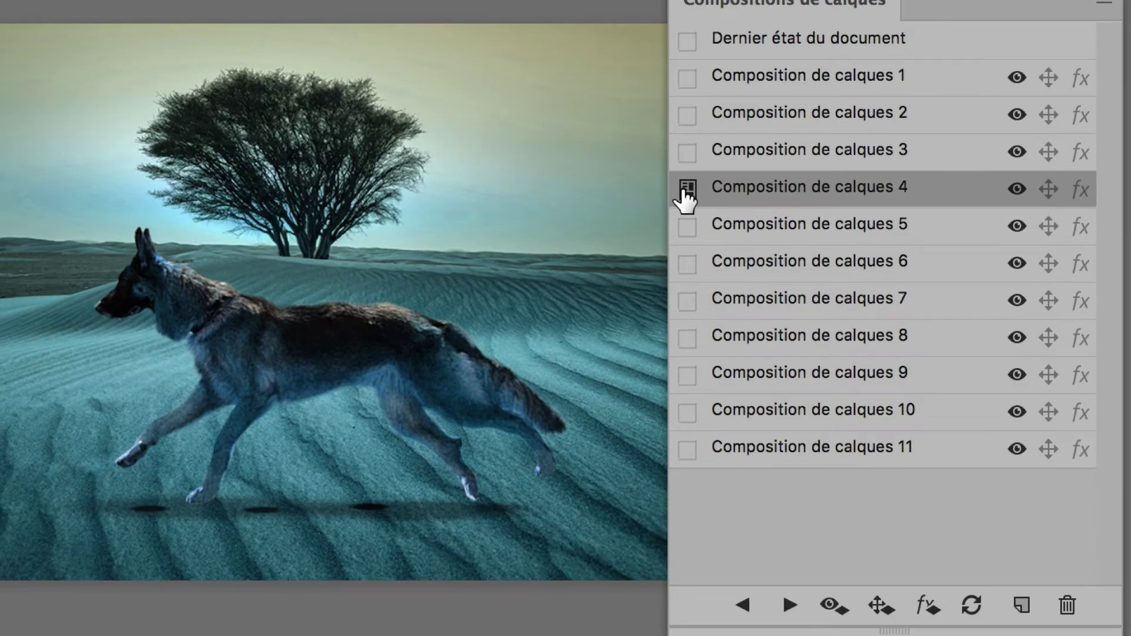
pyautogui.click(686, 377)
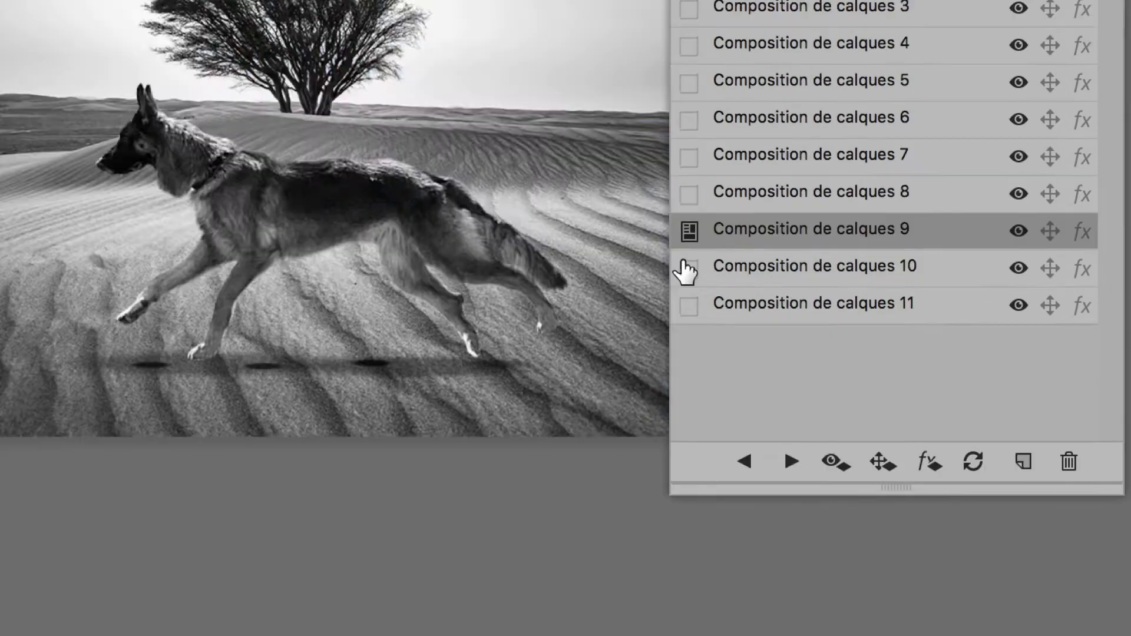
pyautogui.click(686, 414)
pyautogui.click(686, 451)
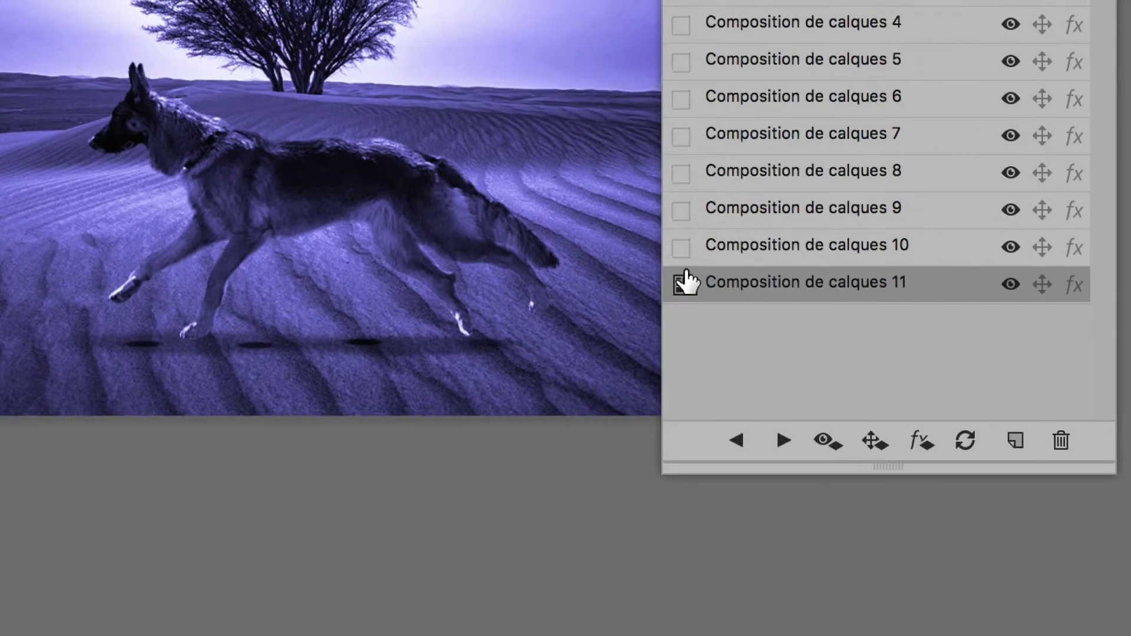
pyautogui.click(681, 235)
pyautogui.click(683, 217)
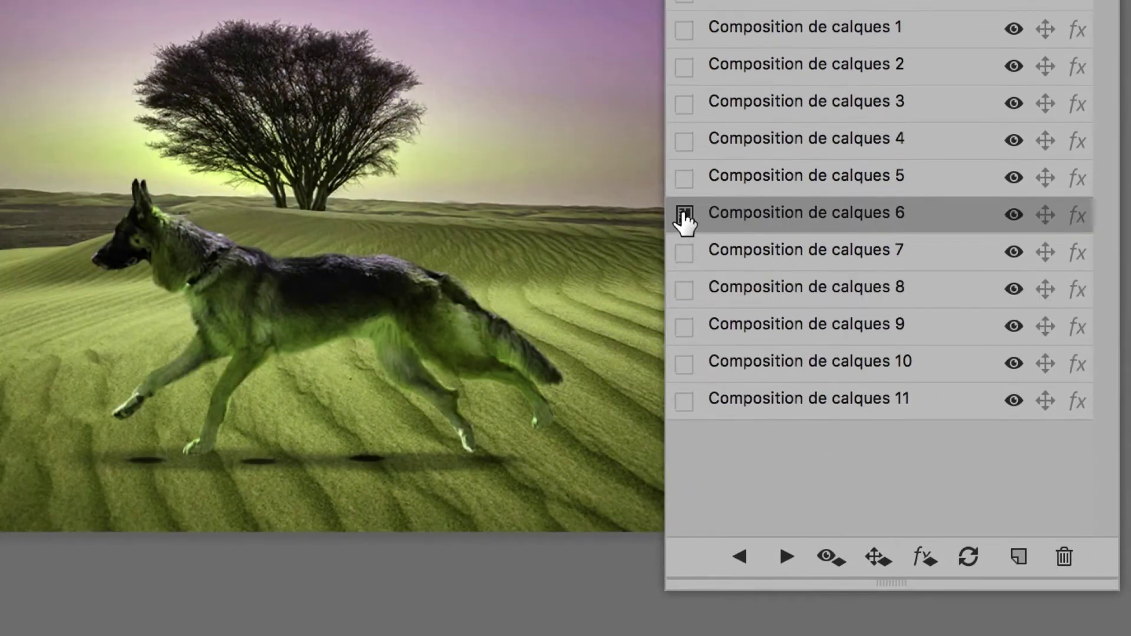
pyautogui.click(683, 177)
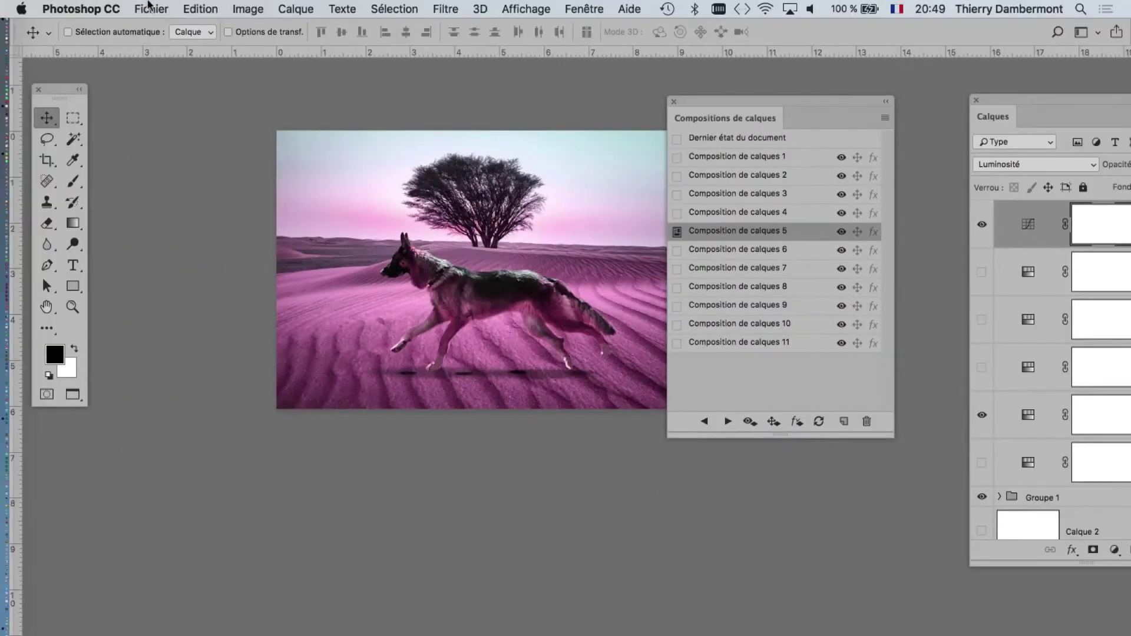
# Save a copy as tree-in-desert-landscape-09.psd by changing the 8 in the name to 9.
pyautogui.press('super+shift+s')
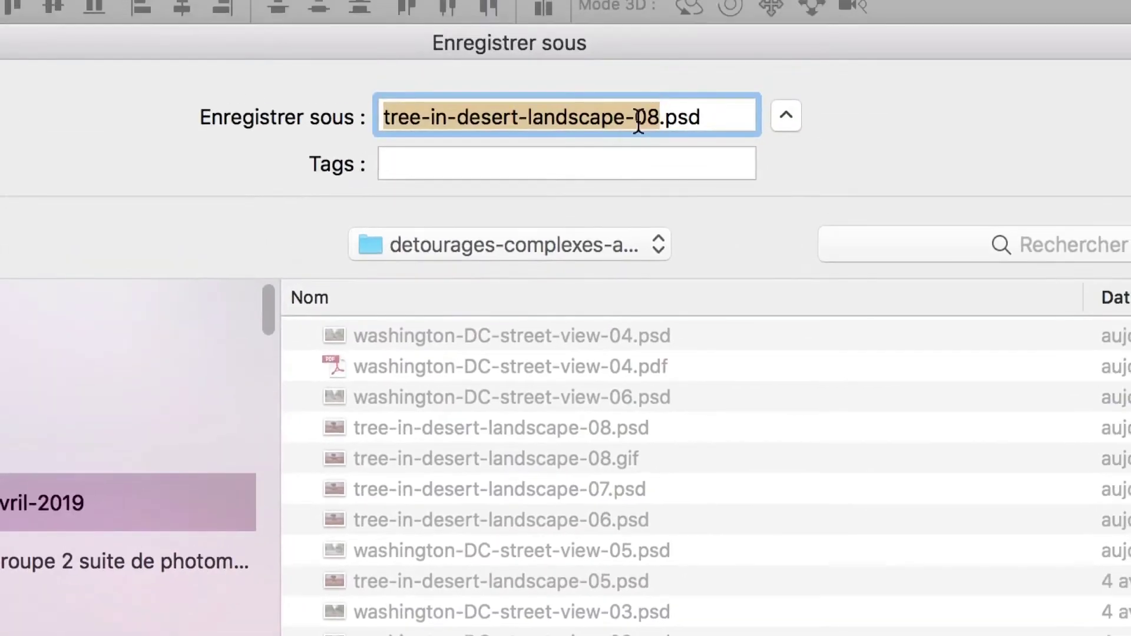
pyautogui.moveTo(642, 117); pyautogui.dragTo(661, 118)
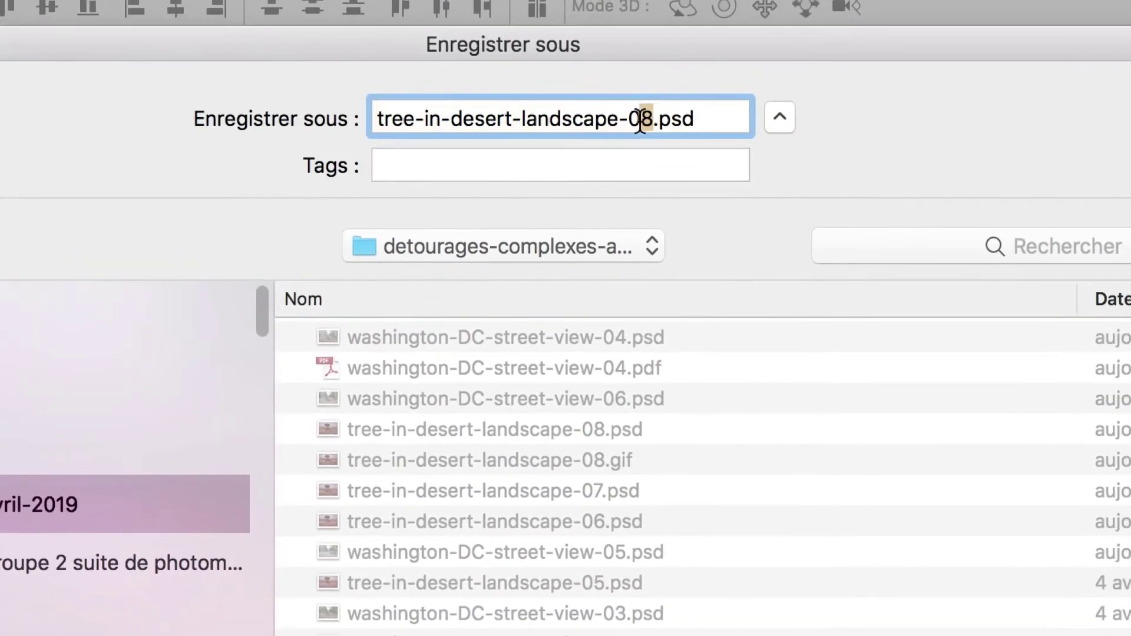
pyautogui.write('9')
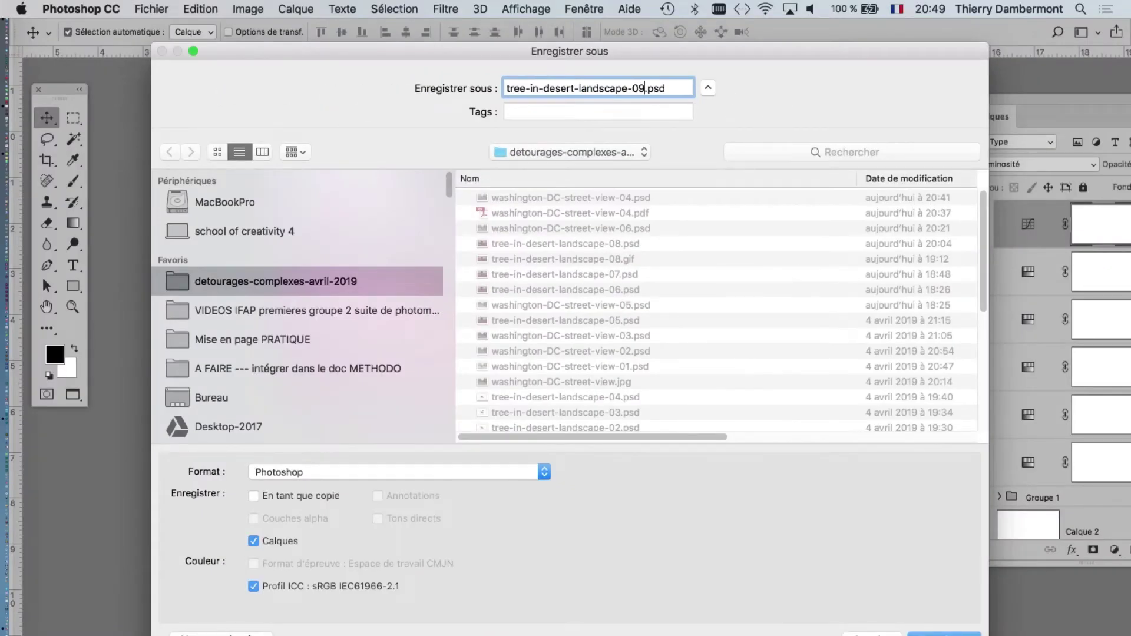
pyautogui.press('Return')
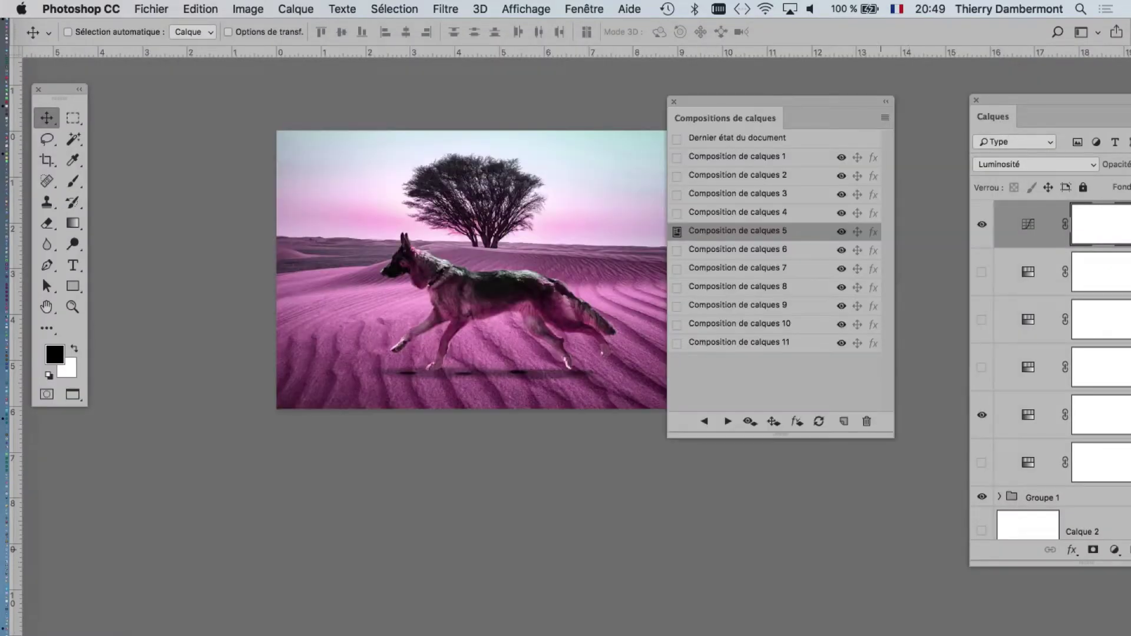
# Shift and enlarge the comps and Layers panels, then update comp 5's layer visibility.
pyautogui.moveTo(725, 103); pyautogui.dragTo(654, 94)
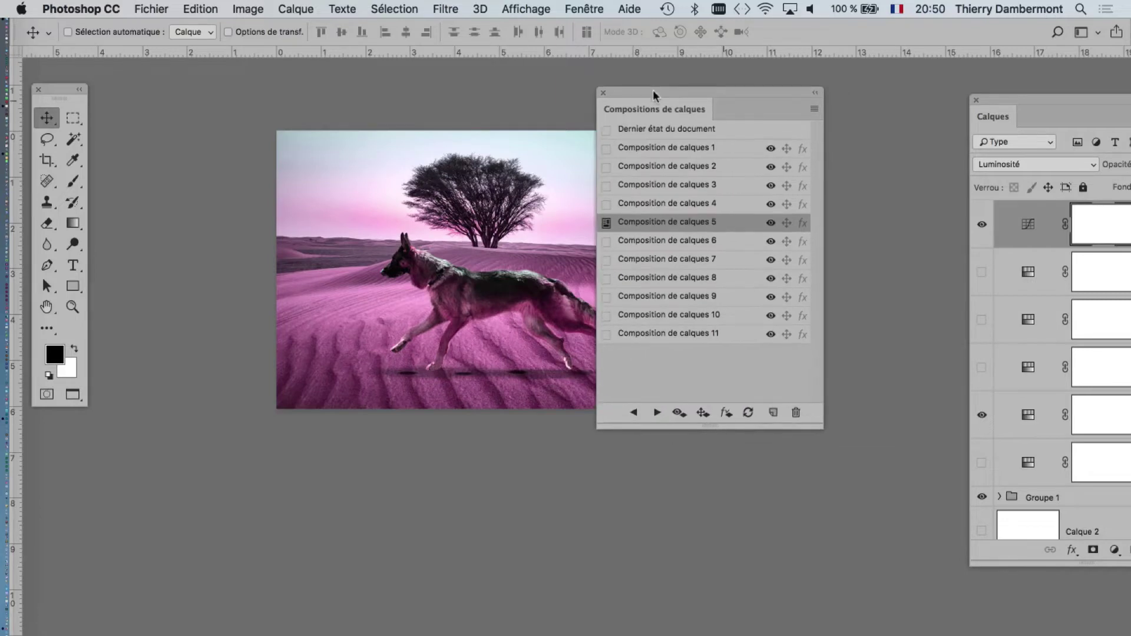
pyautogui.moveTo(973, 101); pyautogui.dragTo(846, 102)
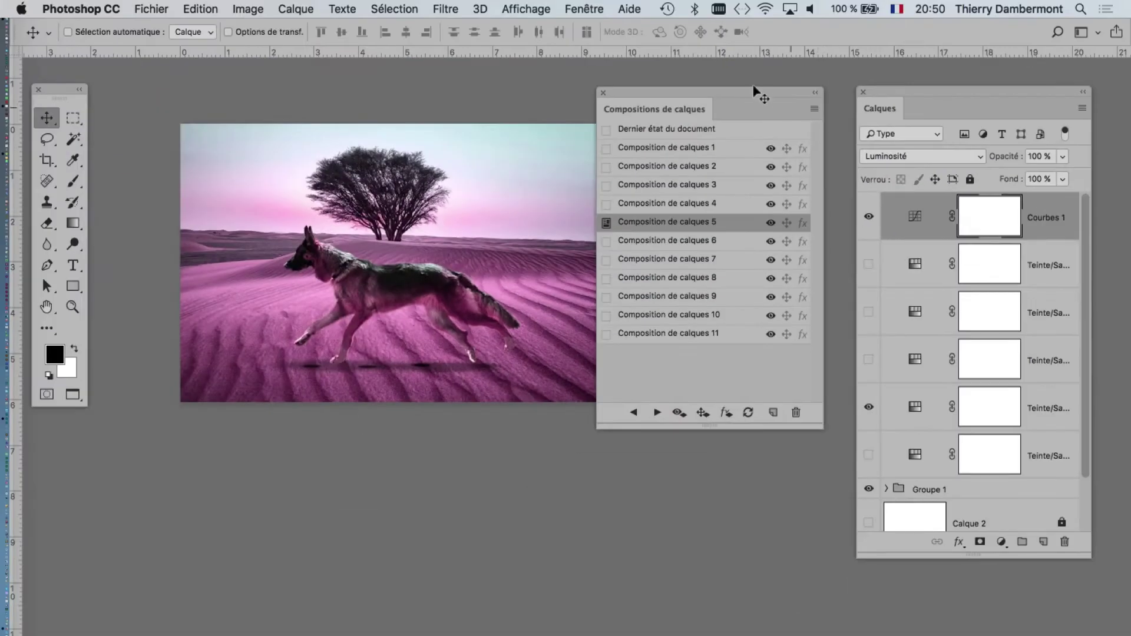
pyautogui.moveTo(725, 101); pyautogui.dragTo(677, 100)
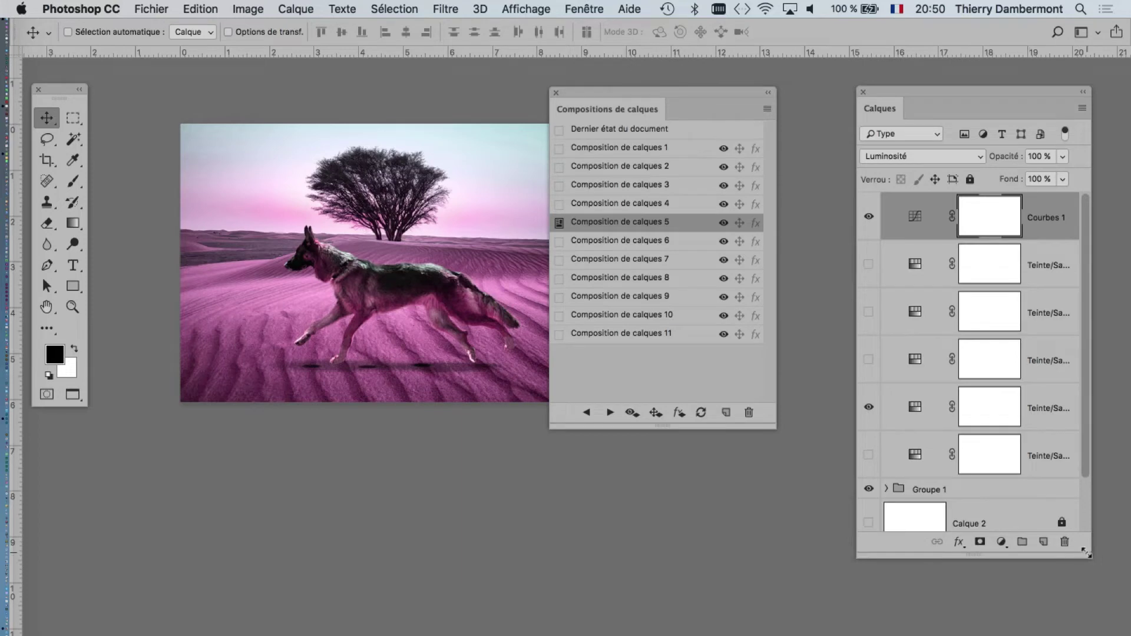
pyautogui.moveTo(1089, 556); pyautogui.dragTo(1087, 622)
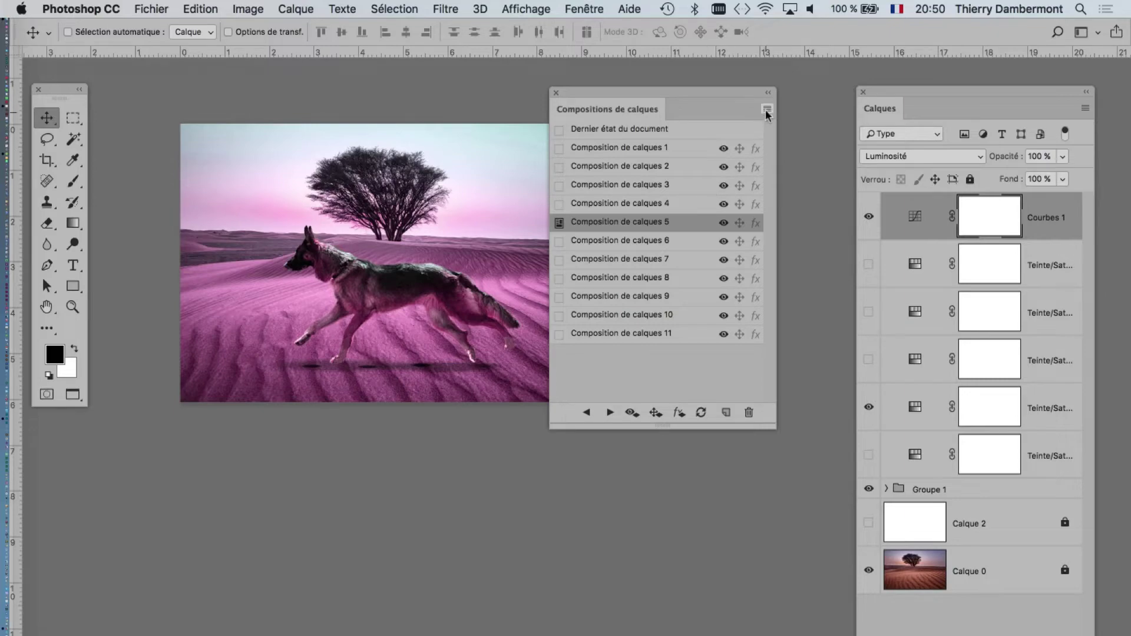
pyautogui.click(766, 109)
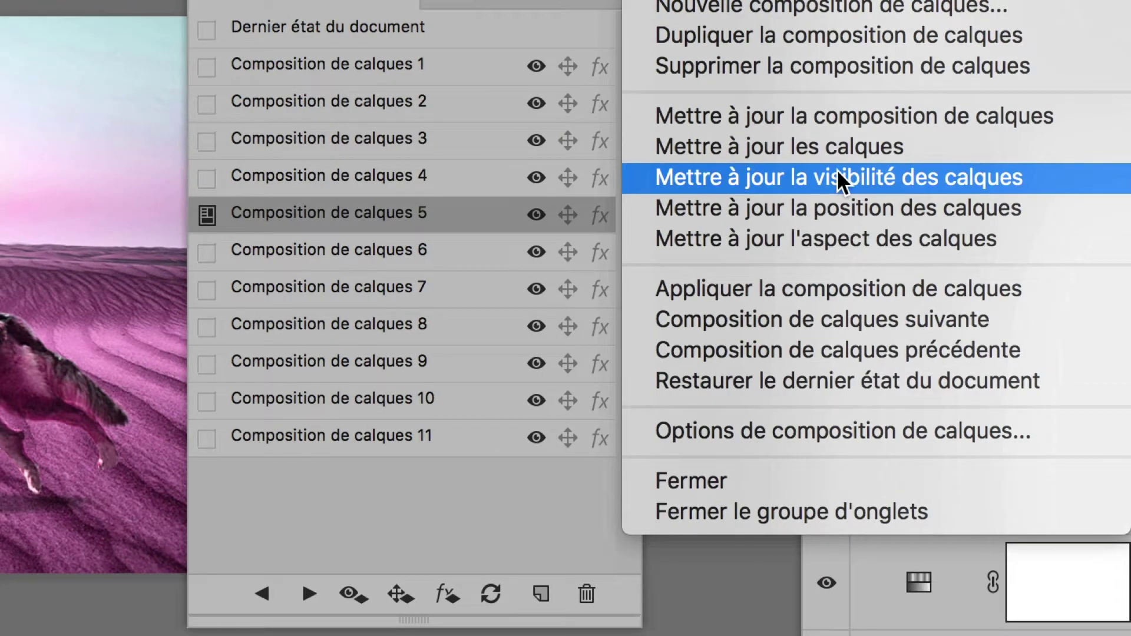
pyautogui.click(837, 177)
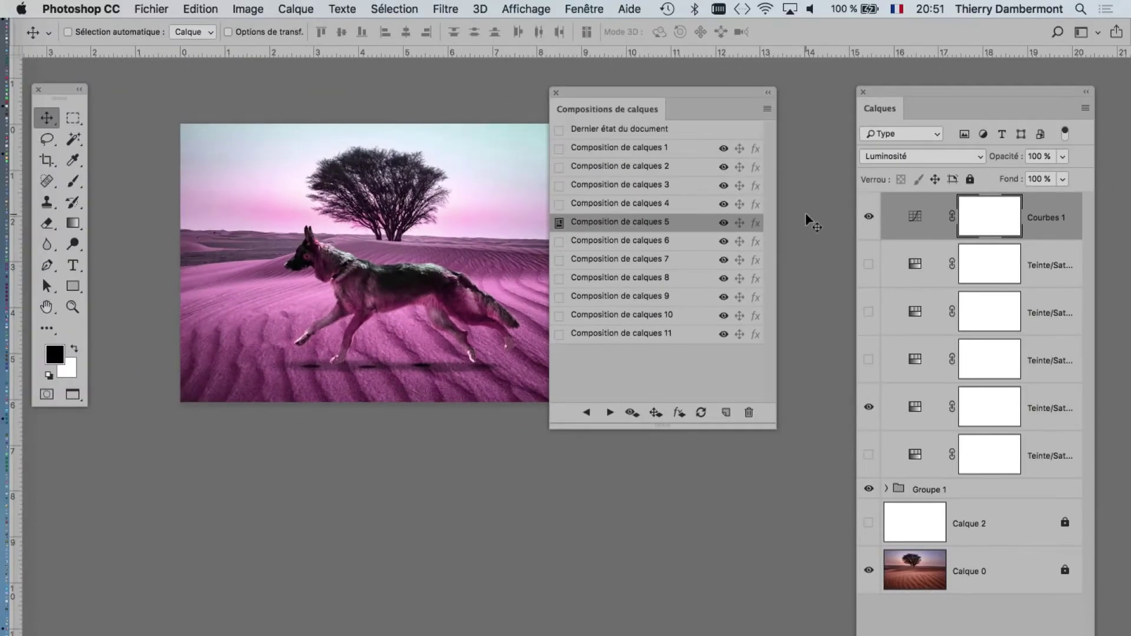
# Move the Layer Comps panel back, dismiss the File menu, and close the Finder window.
pyautogui.moveTo(697, 118); pyautogui.dragTo(758, 143)
pyautogui.click(152, 9)
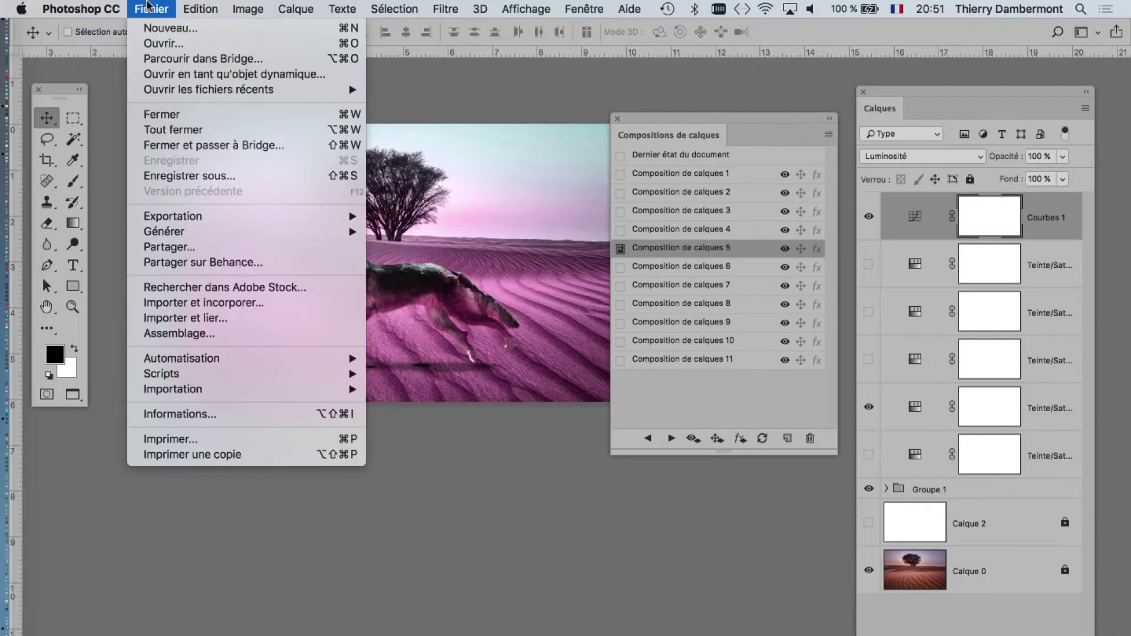
pyautogui.press('Escape')
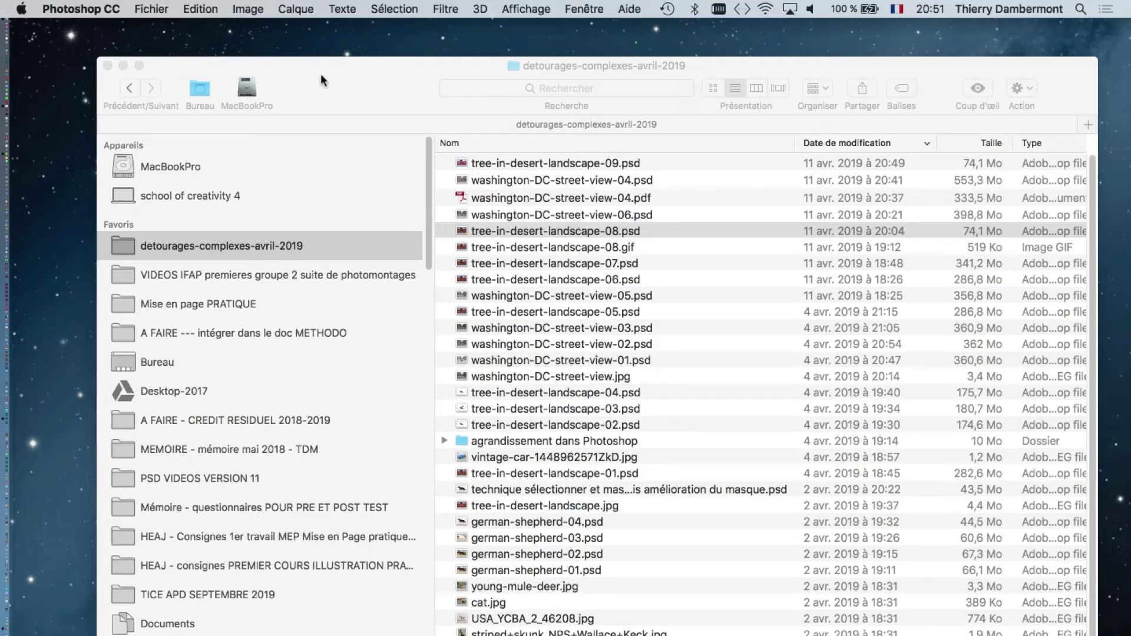
pyautogui.click(107, 66)
pyautogui.moveTo(33, 304)
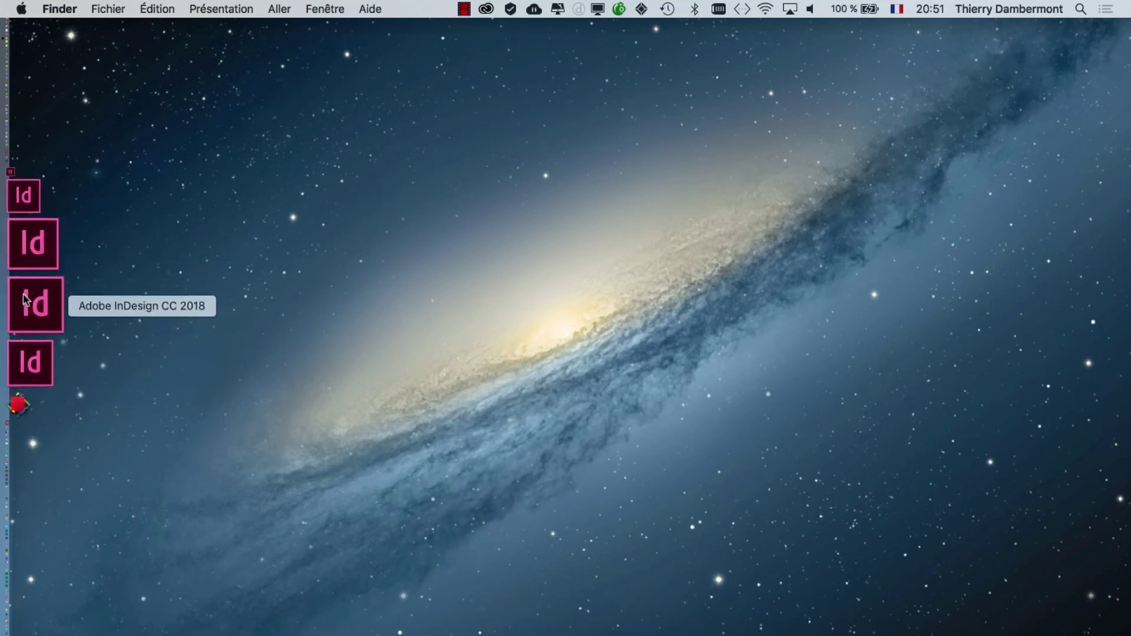
# Launch InDesign and close the Nuancier, Styles, Calques and Caractère panels.
pyautogui.click(26, 301)
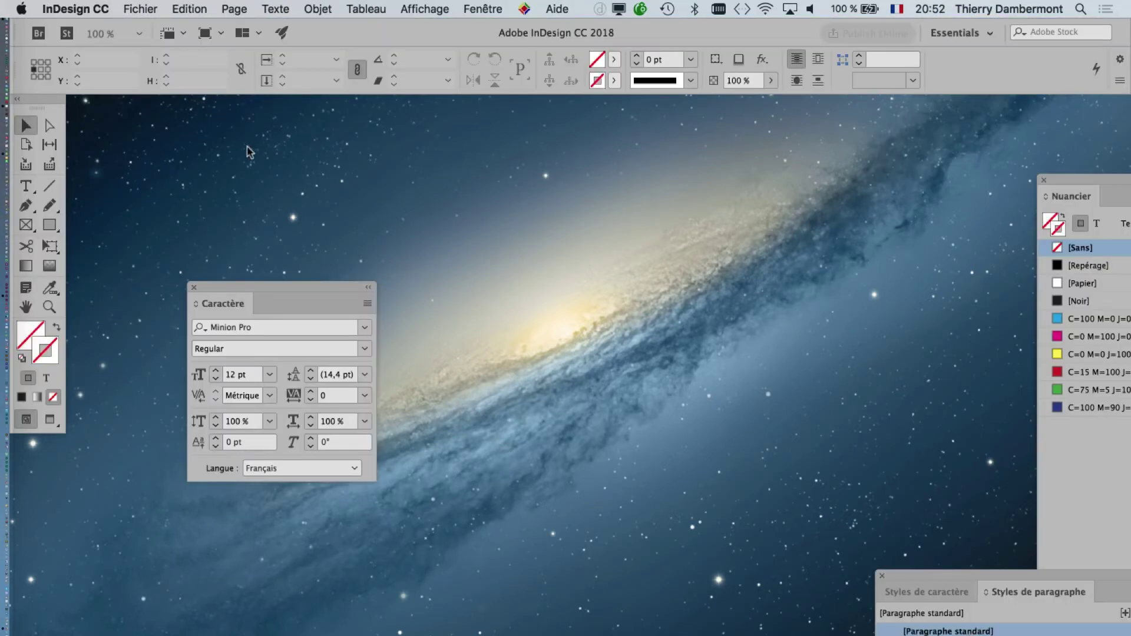
pyautogui.click(1043, 180)
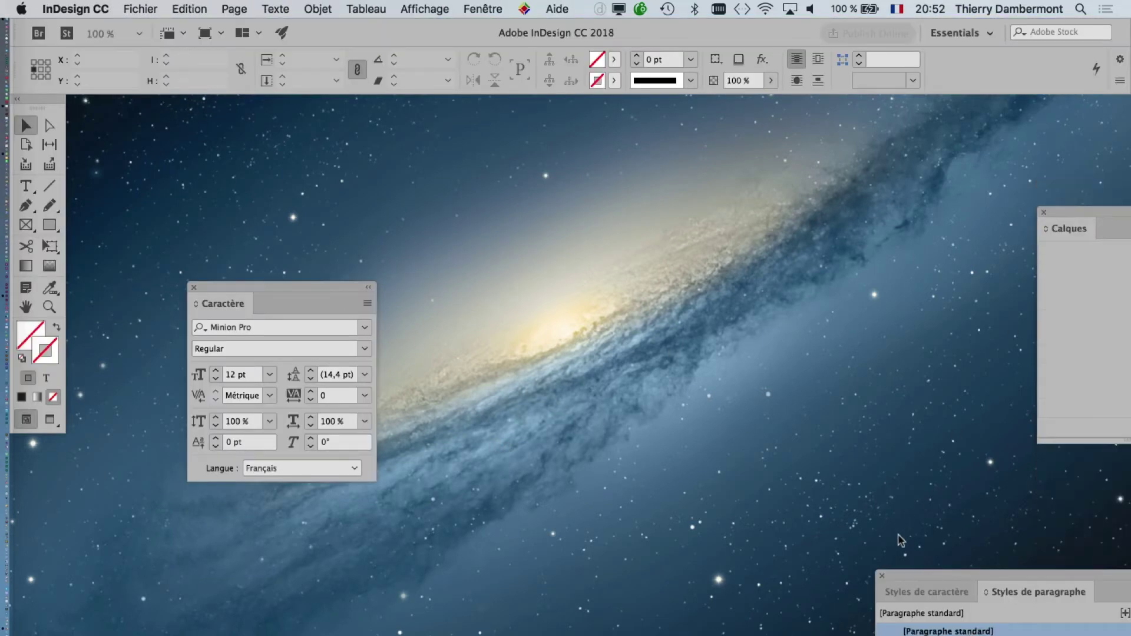
pyautogui.click(883, 575)
pyautogui.click(1043, 212)
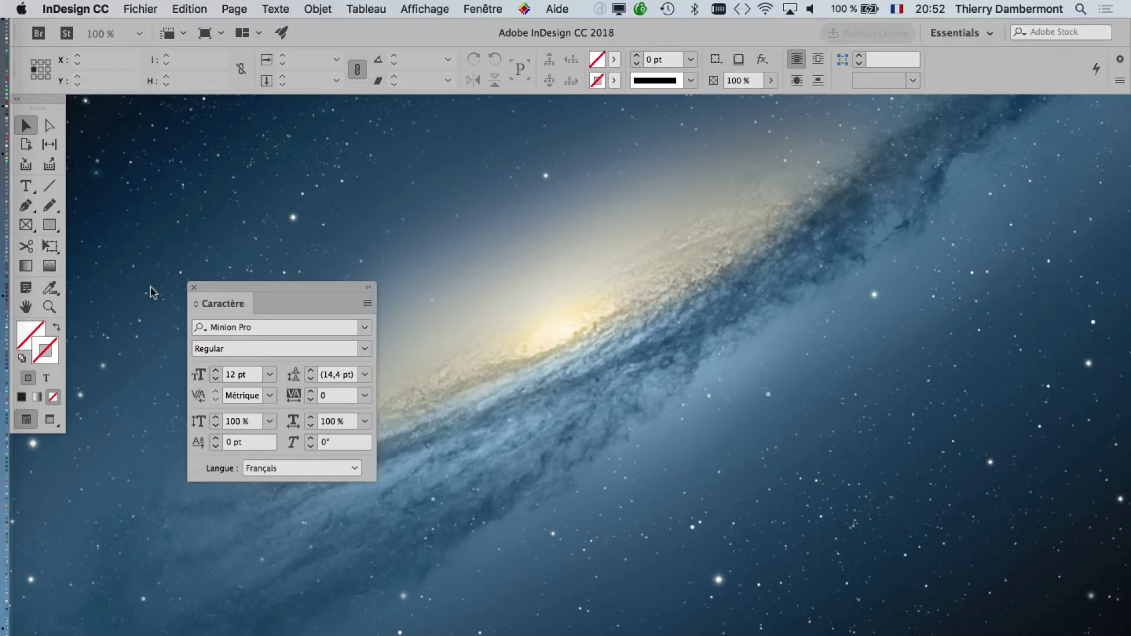
pyautogui.click(195, 287)
# Create a new A4 print document, Sans titre-1 at 210 × 297 mm.
pyautogui.click(126, 8)
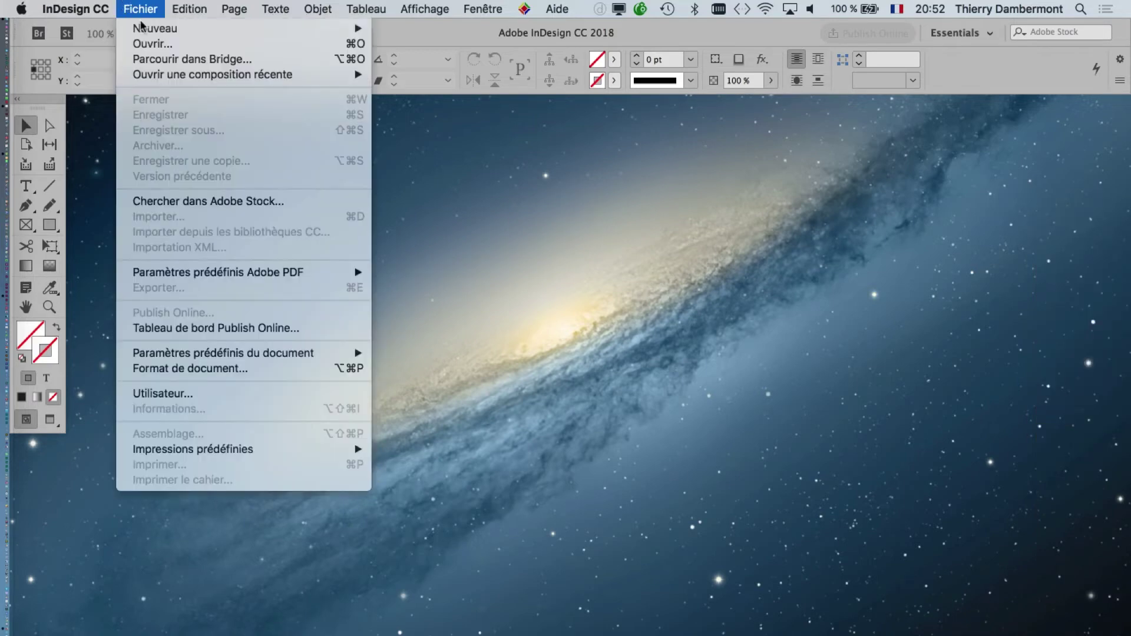
pyautogui.click(408, 34)
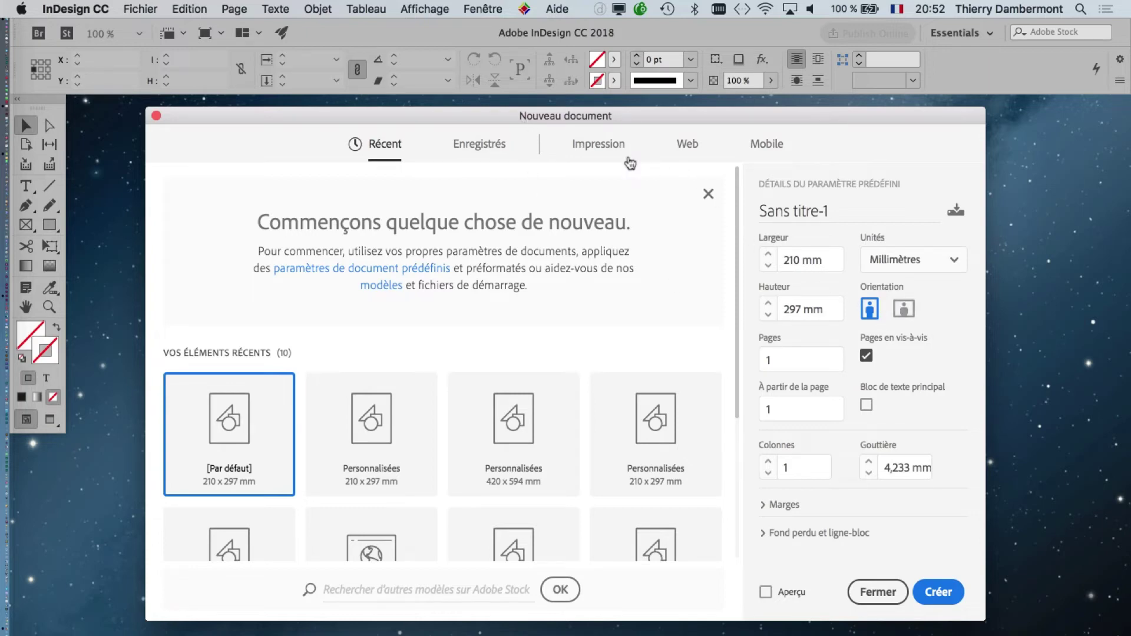
pyautogui.click(612, 148)
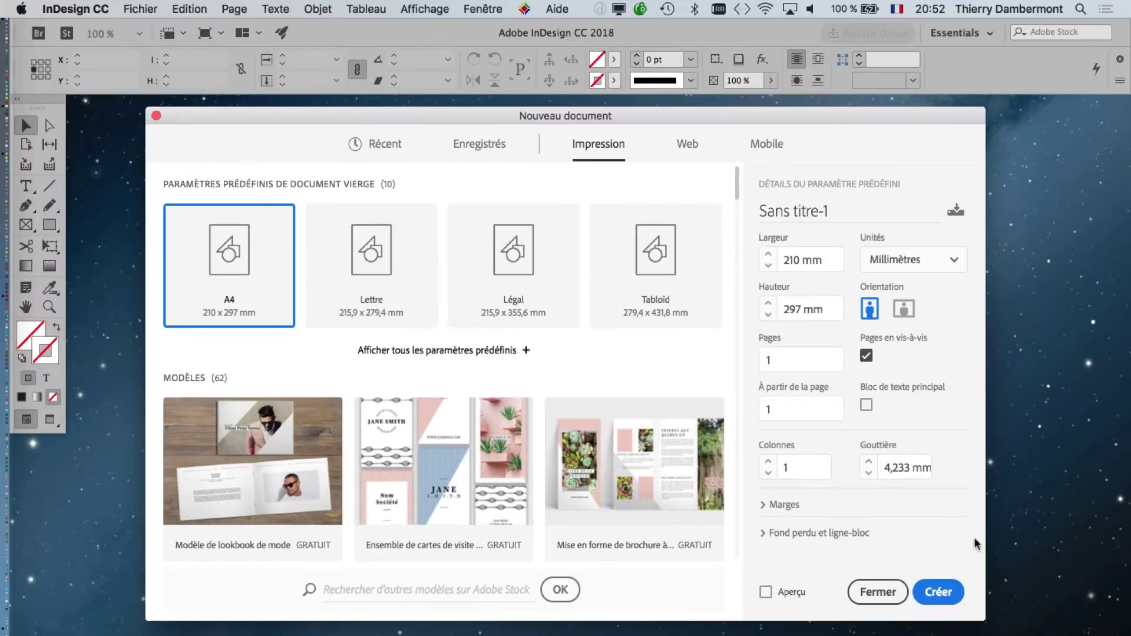
pyautogui.click(937, 596)
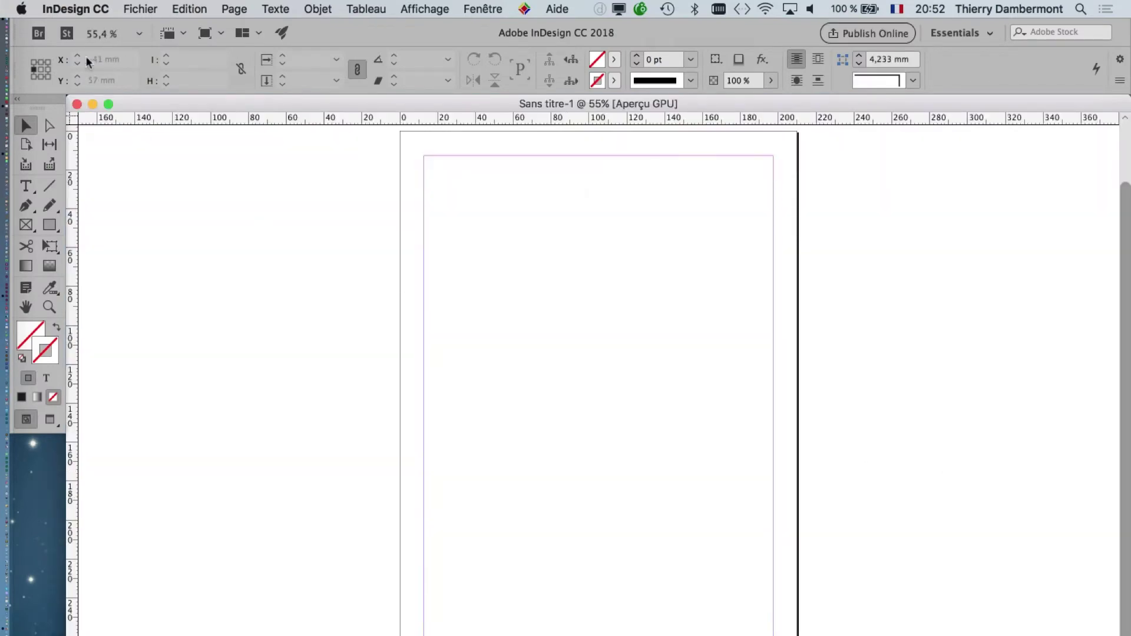
# Import tree-in-desert-landscape-09.psd from detourages-complexes-avril-2019, accepting the compatibility warning.
pyautogui.click(140, 8)
pyautogui.click(203, 215)
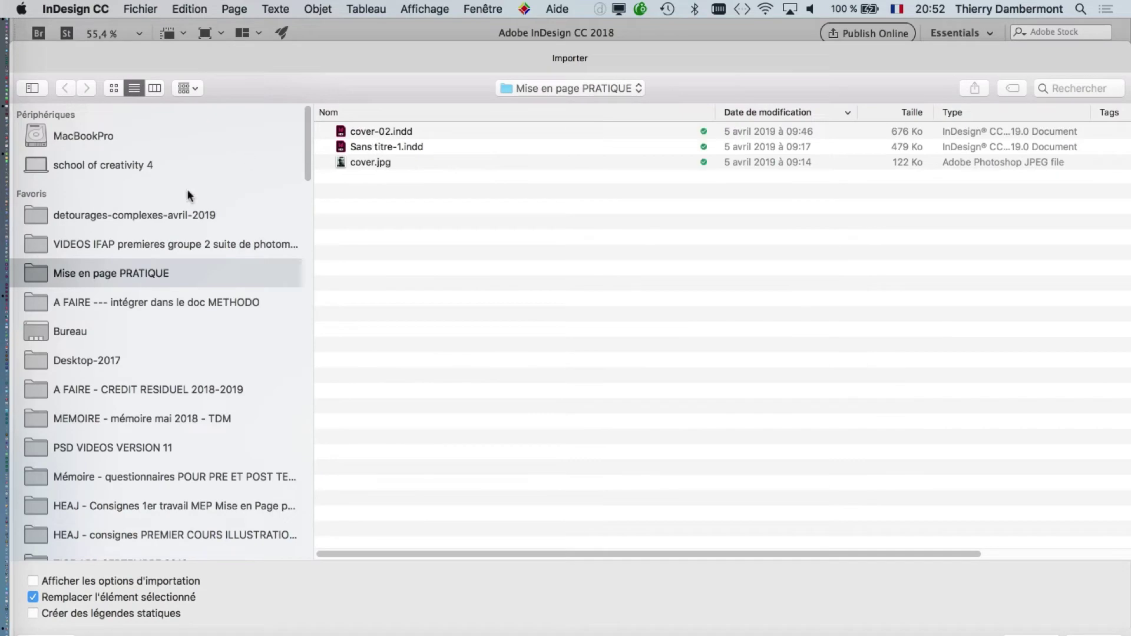
pyautogui.click(164, 216)
pyautogui.click(449, 130)
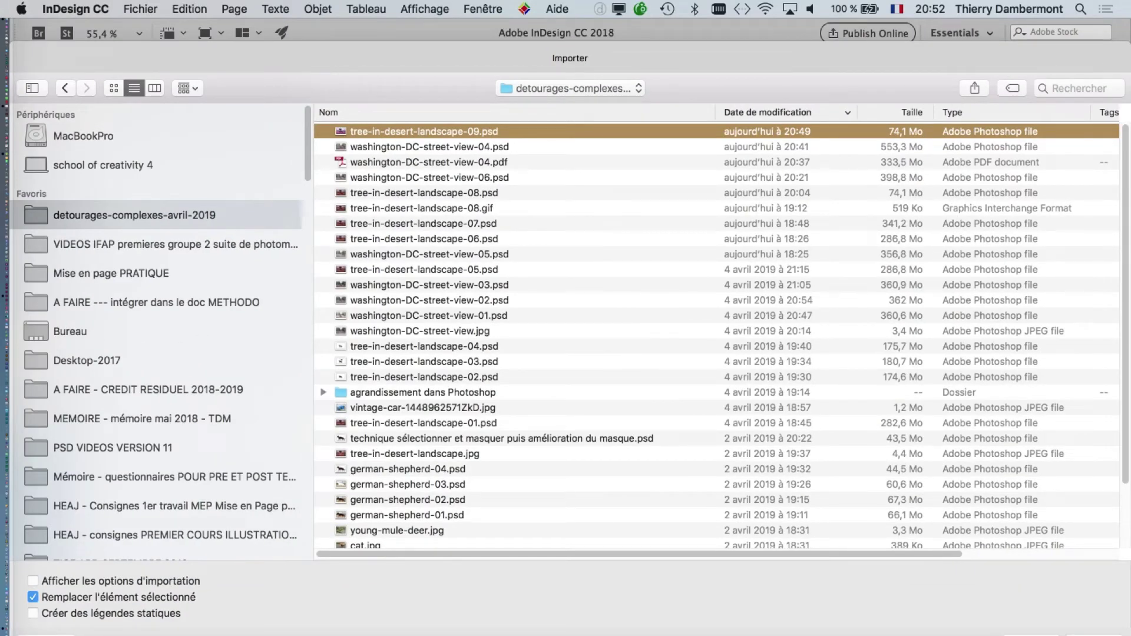
pyautogui.click(1096, 635)
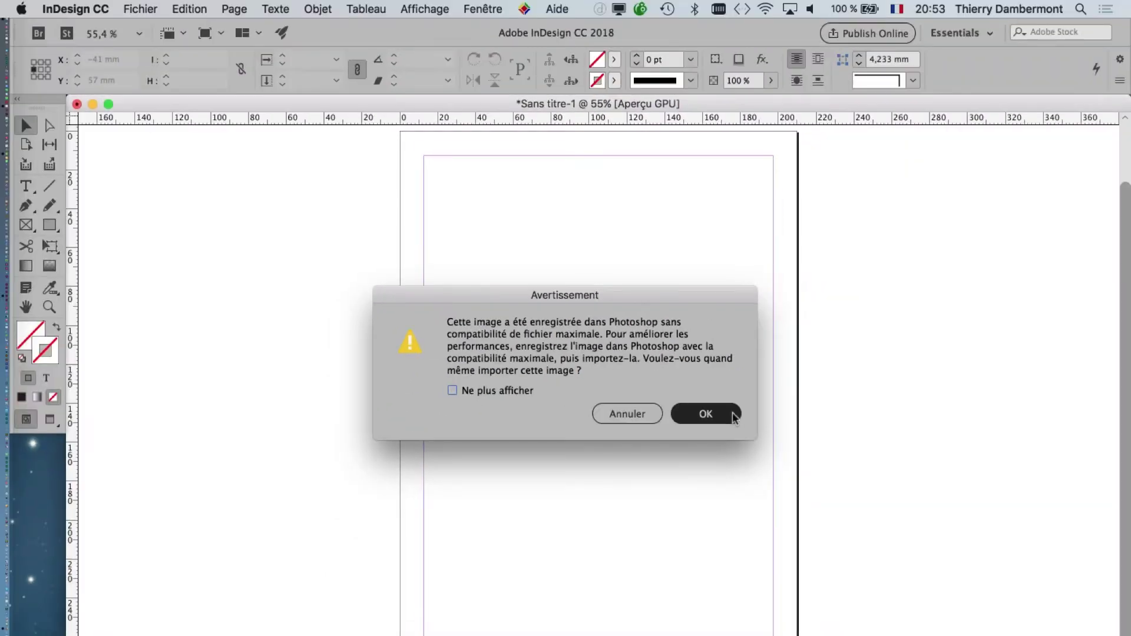
pyautogui.click(704, 411)
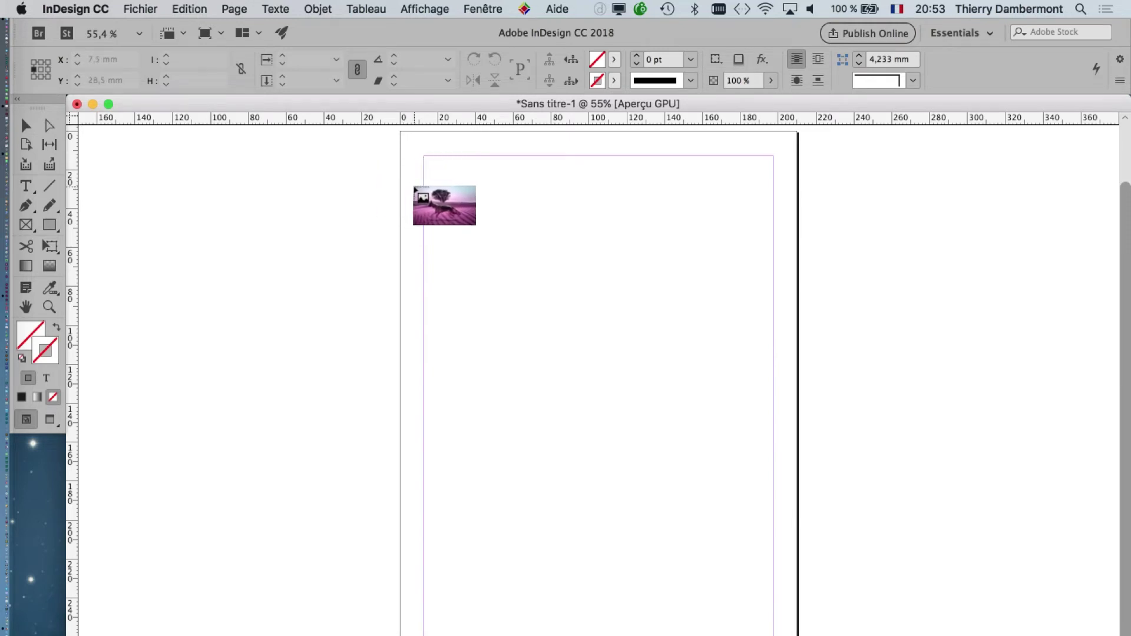
# Place the photo and scale it proportionally to about 196 × 120 mm across the page top, viewed at 100%.
pyautogui.click(414, 186)
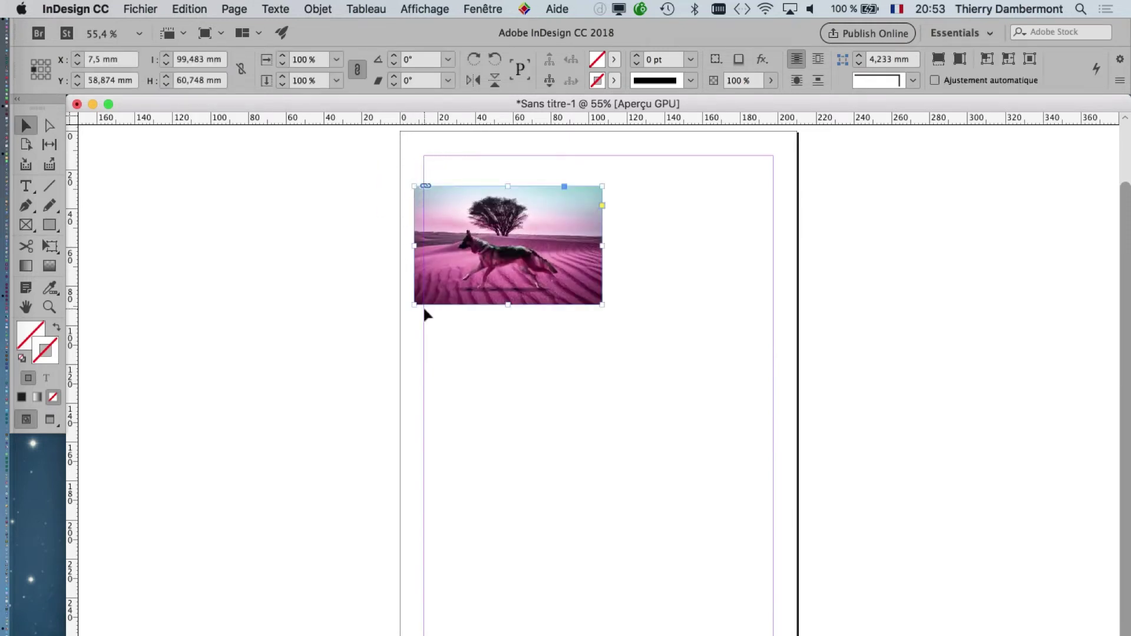
pyautogui.press('s')
pyautogui.moveTo(423, 305); pyautogui.dragTo(466, 195)
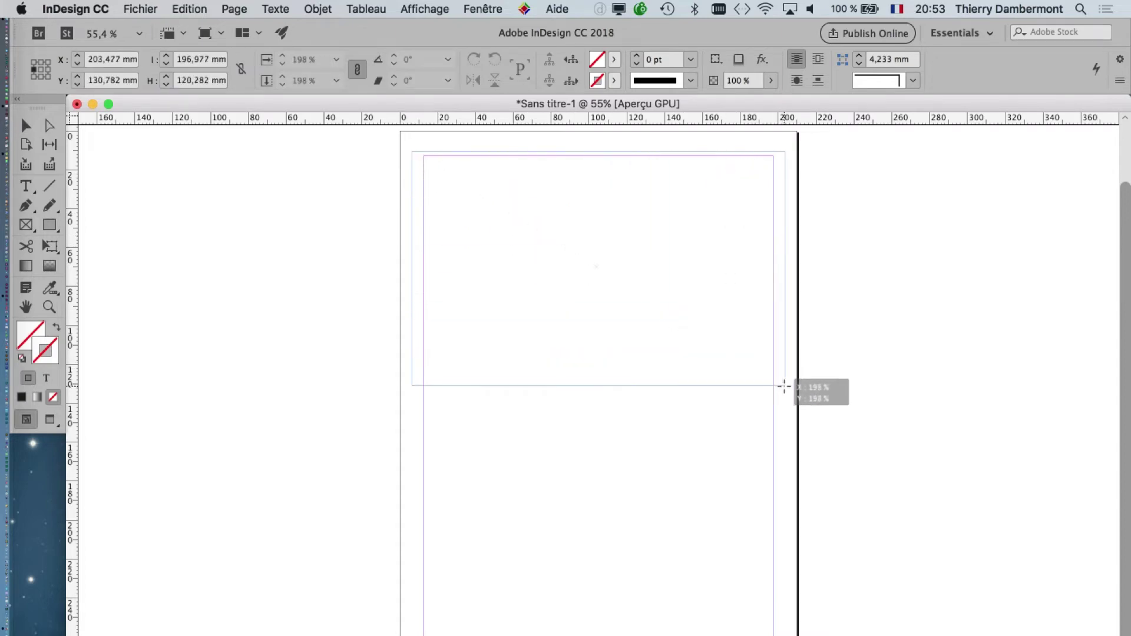
pyautogui.moveTo(466, 195); pyautogui.dragTo(769, 388)
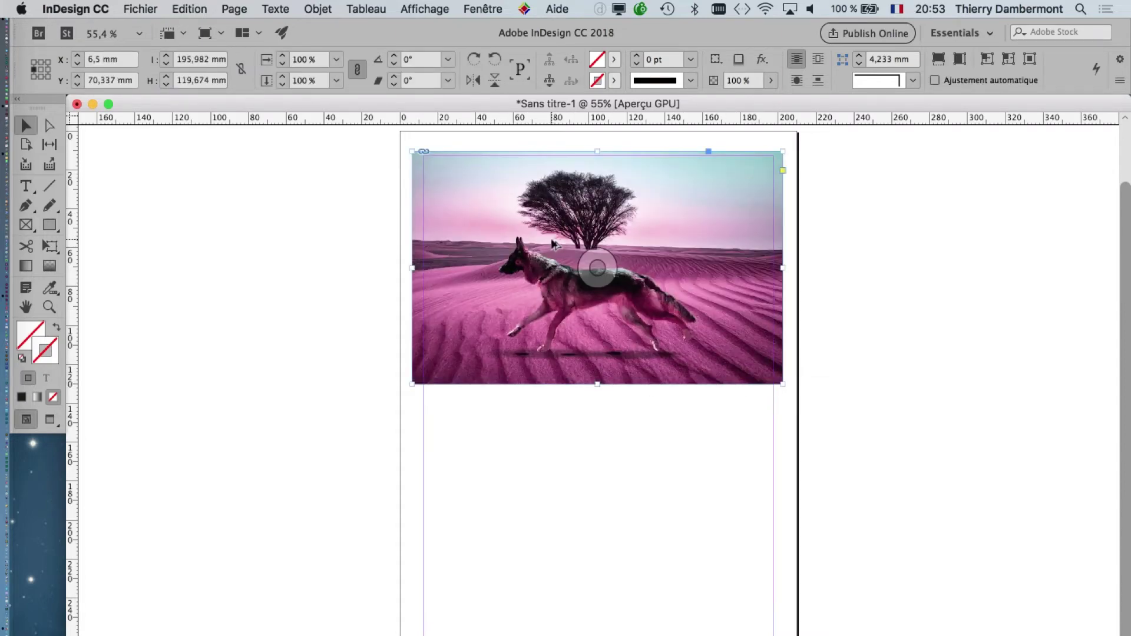
pyautogui.press('super+1')
pyautogui.hscroll(5, 353, 282)
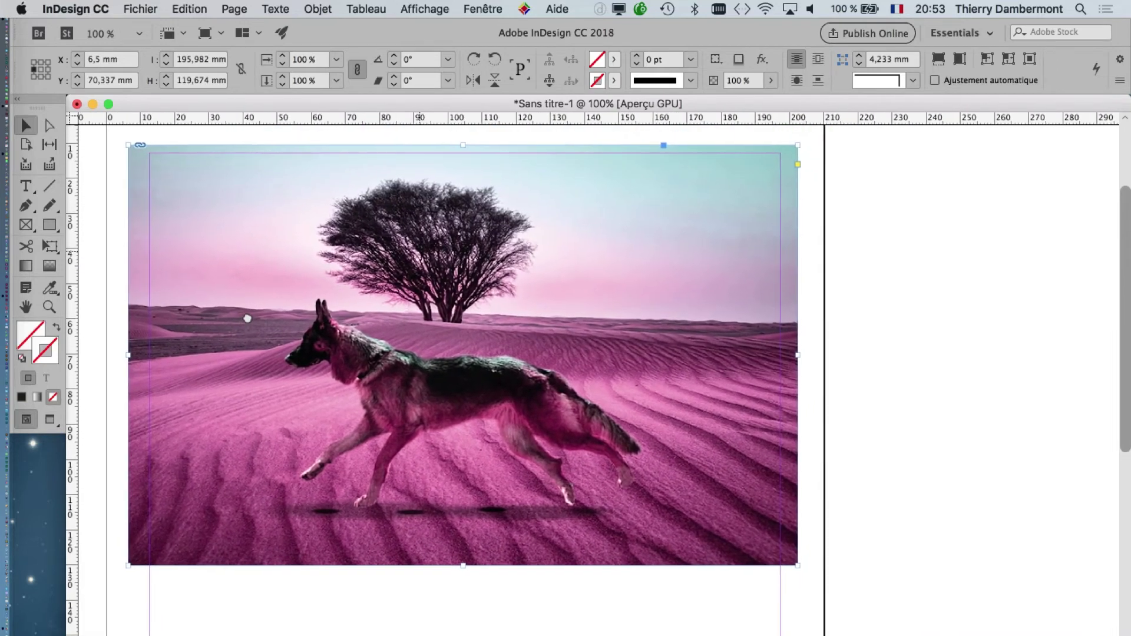
pyautogui.click(837, 310)
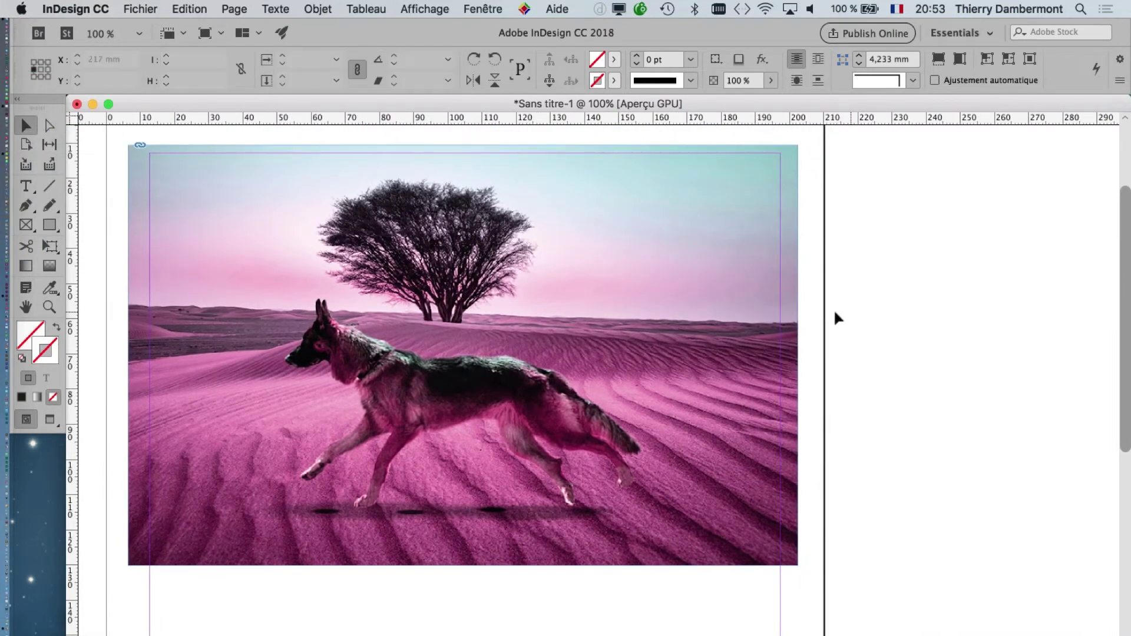
pyautogui.click(633, 298)
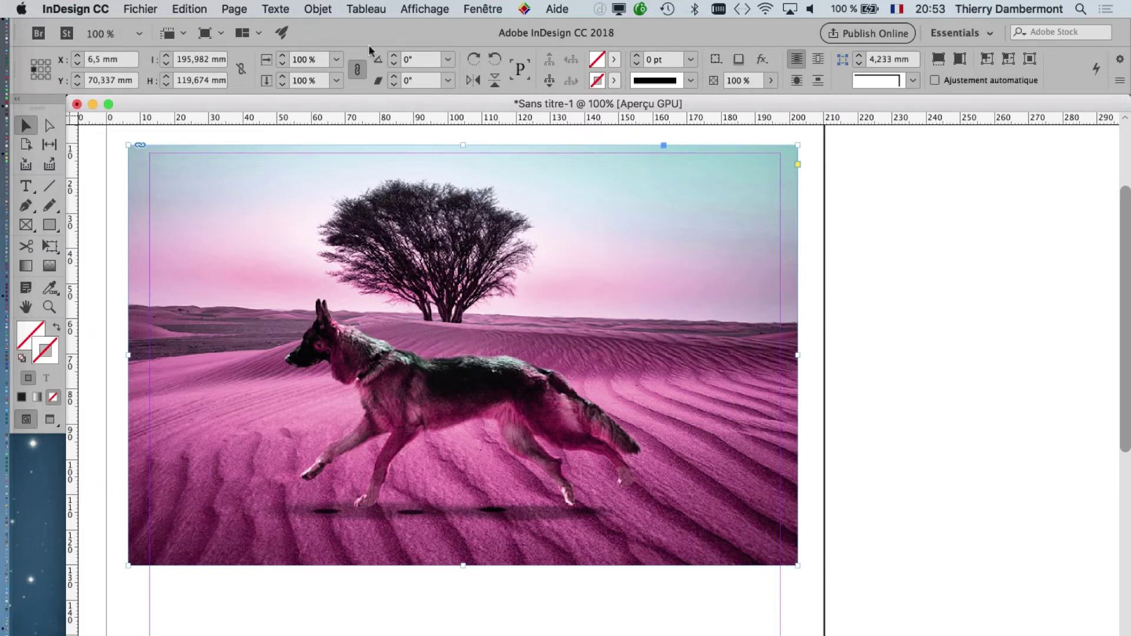
# Open the photo's Options de calque d'objet dialog and pick Composition de calques 1.
pyautogui.click(319, 9)
pyautogui.click(327, 7)
pyautogui.click(318, 8)
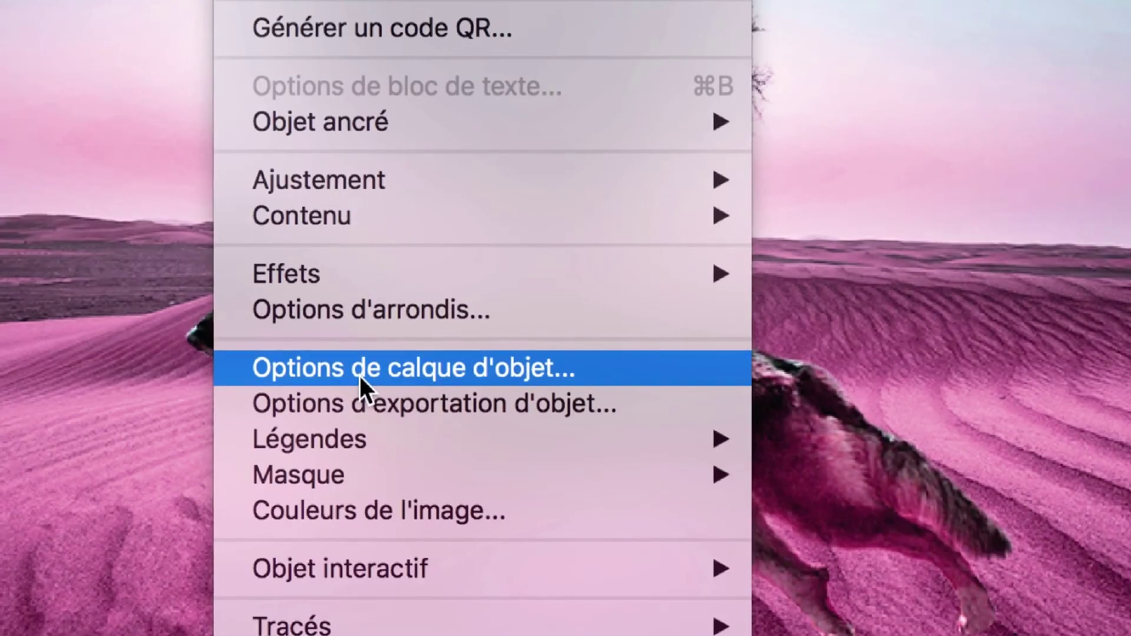
pyautogui.click(360, 376)
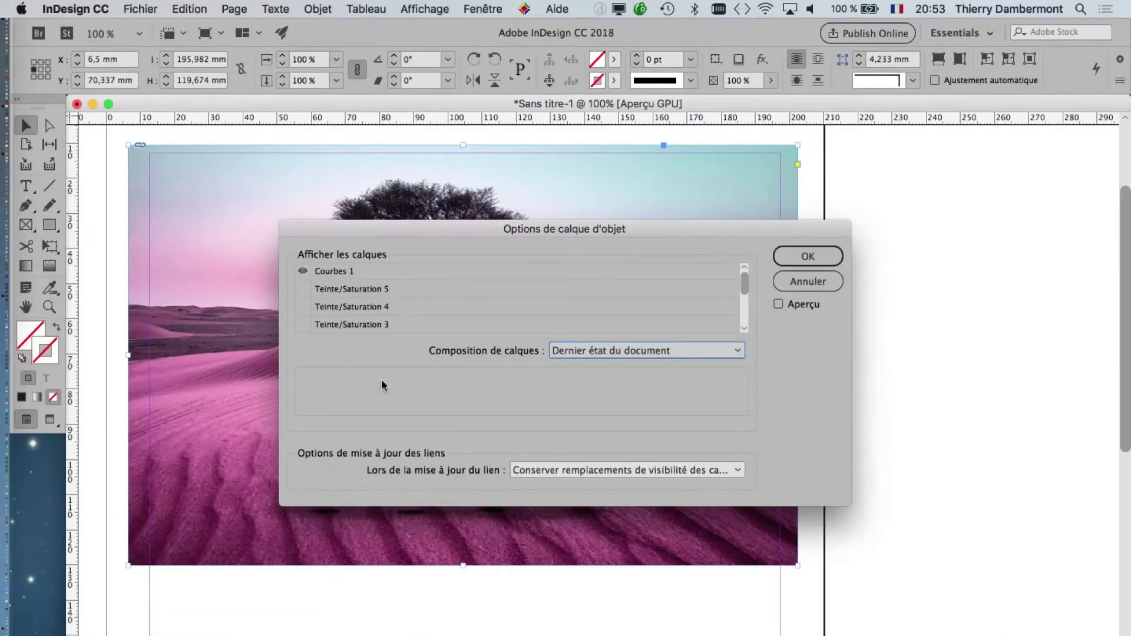
pyautogui.moveTo(623, 230); pyautogui.dragTo(880, 173)
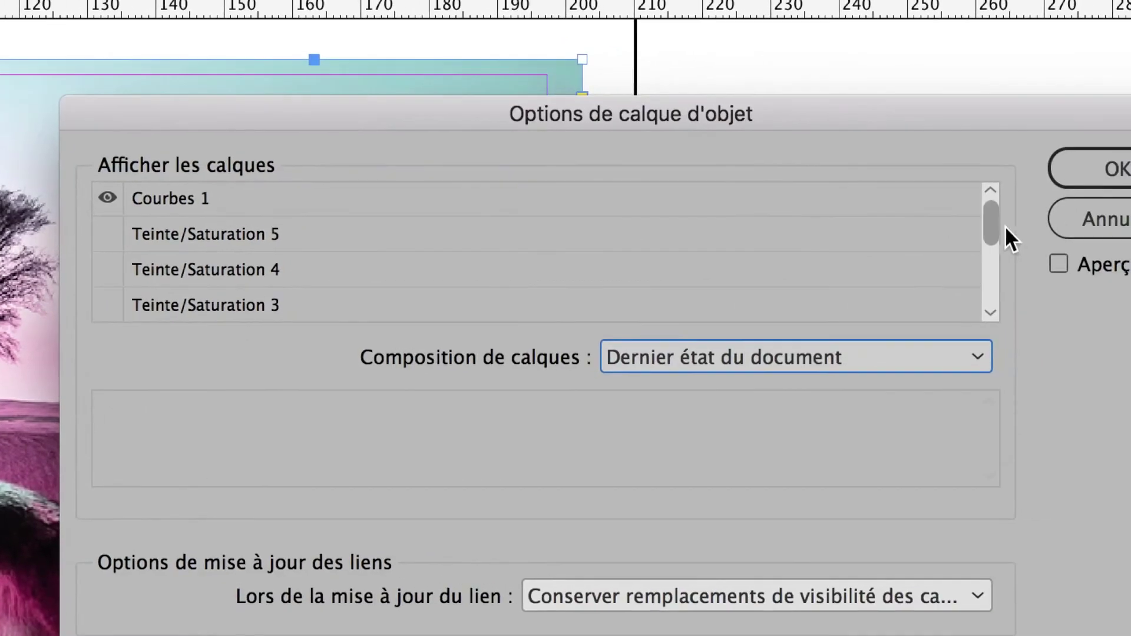
pyautogui.moveTo(1092, 222); pyautogui.dragTo(1094, 314)
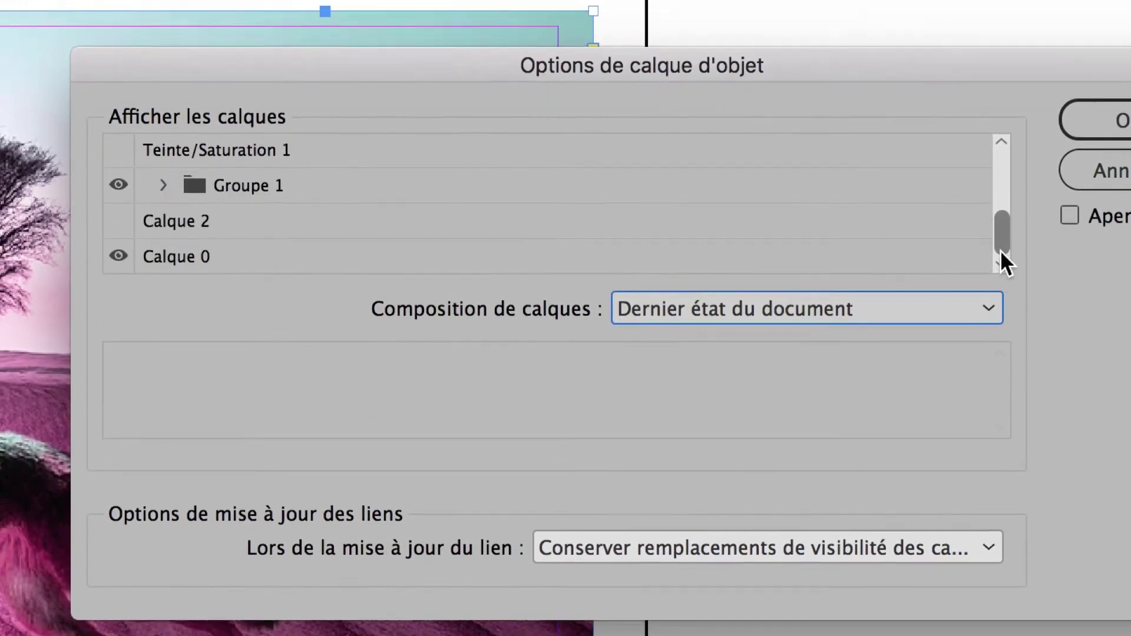
pyautogui.moveTo(1002, 257); pyautogui.dragTo(999, 218)
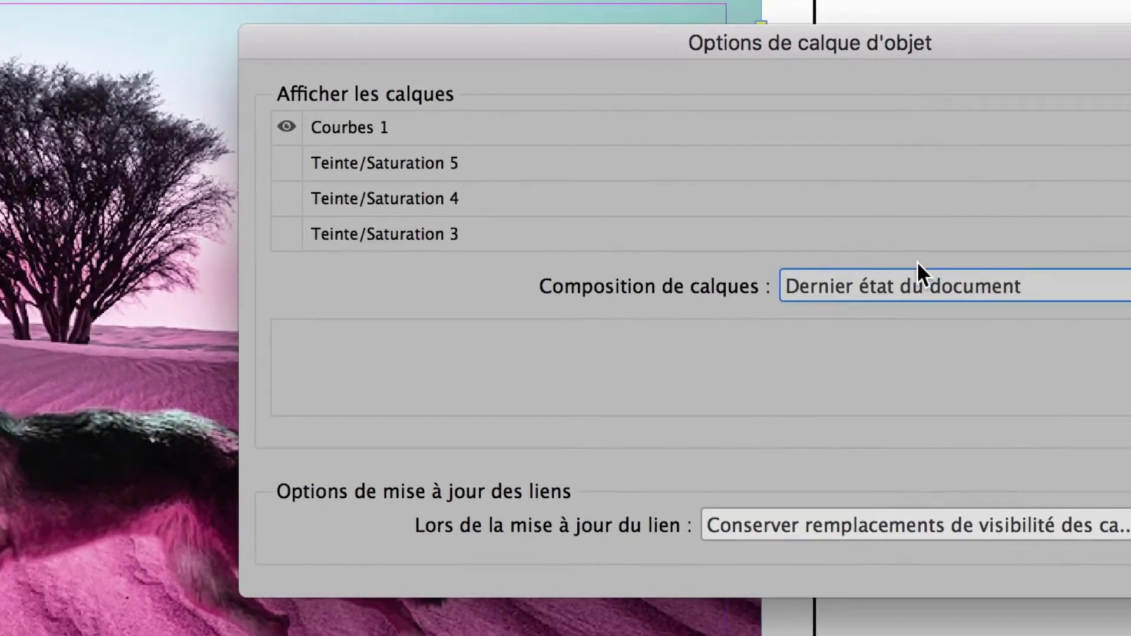
pyautogui.click(918, 272)
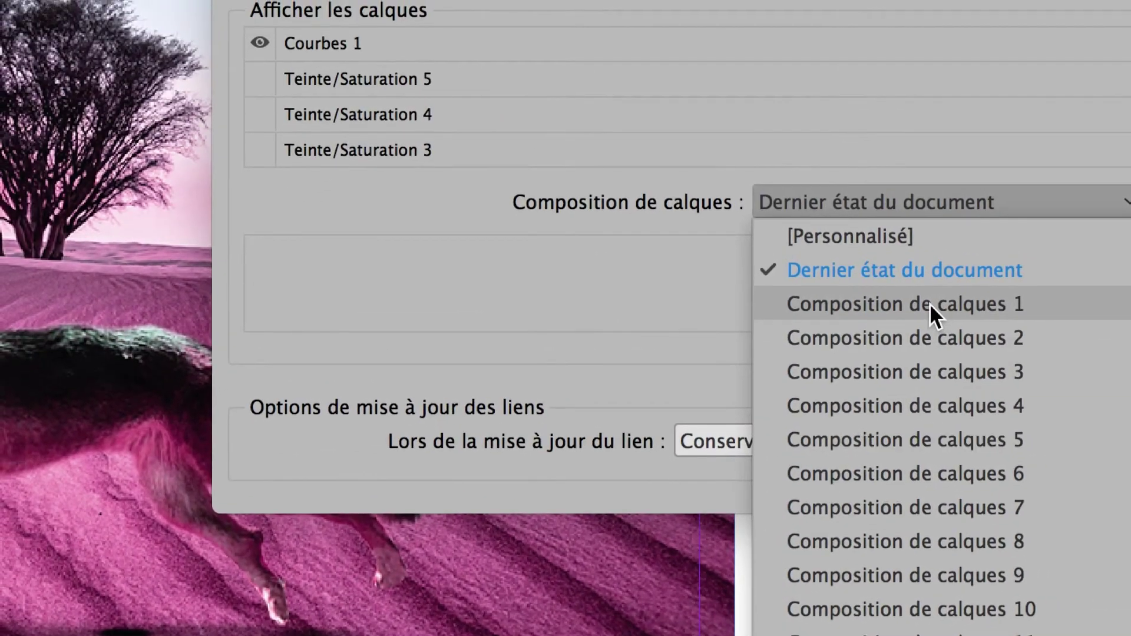
pyautogui.click(929, 304)
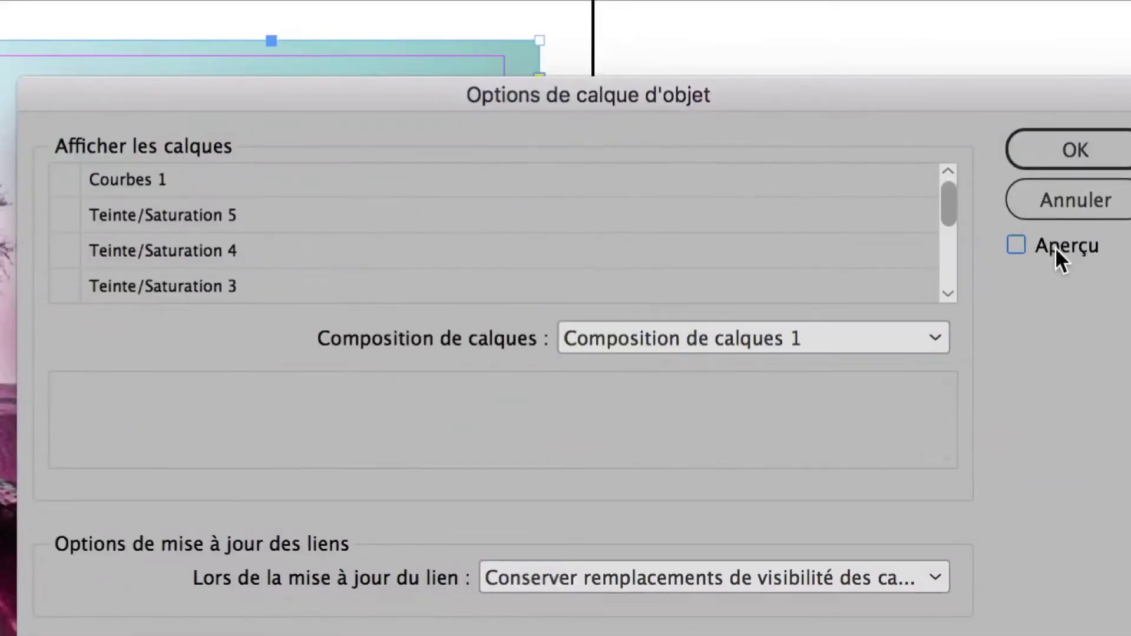
# Turn on preview and try Composition de calques 2, 3 and 4 on the placed image.
pyautogui.click(1055, 249)
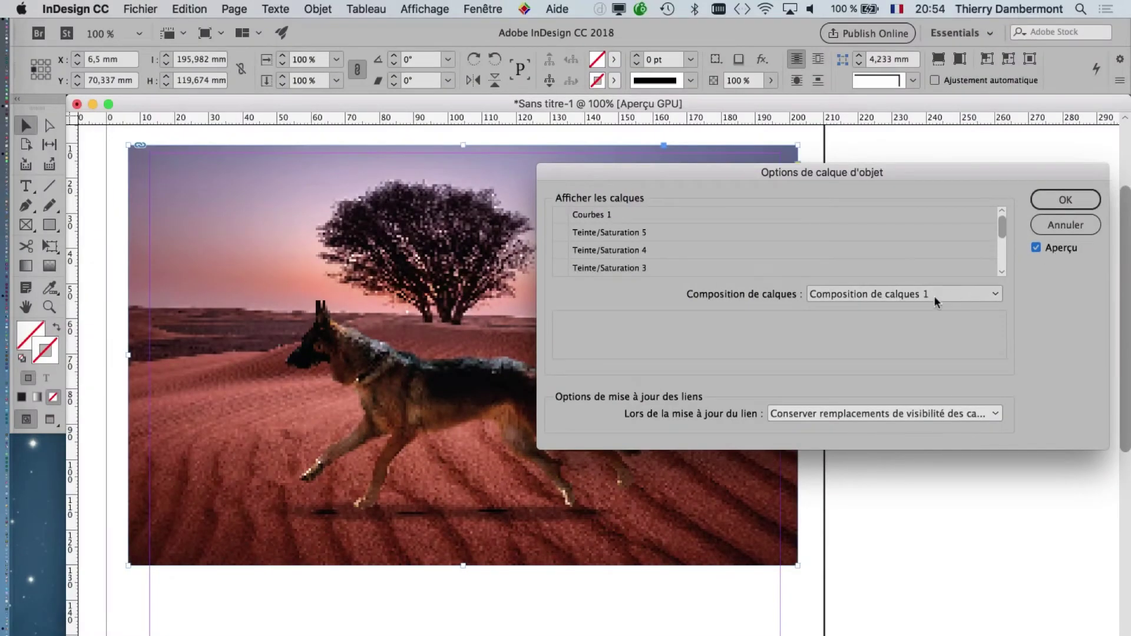
pyautogui.click(936, 294)
pyautogui.click(929, 360)
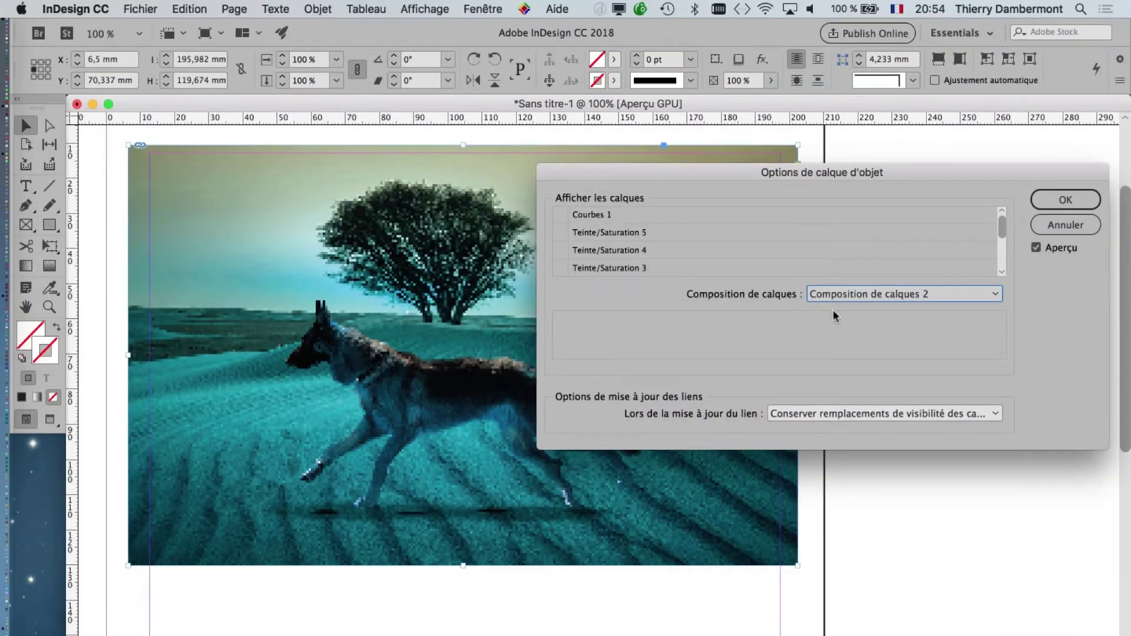
pyautogui.click(860, 293)
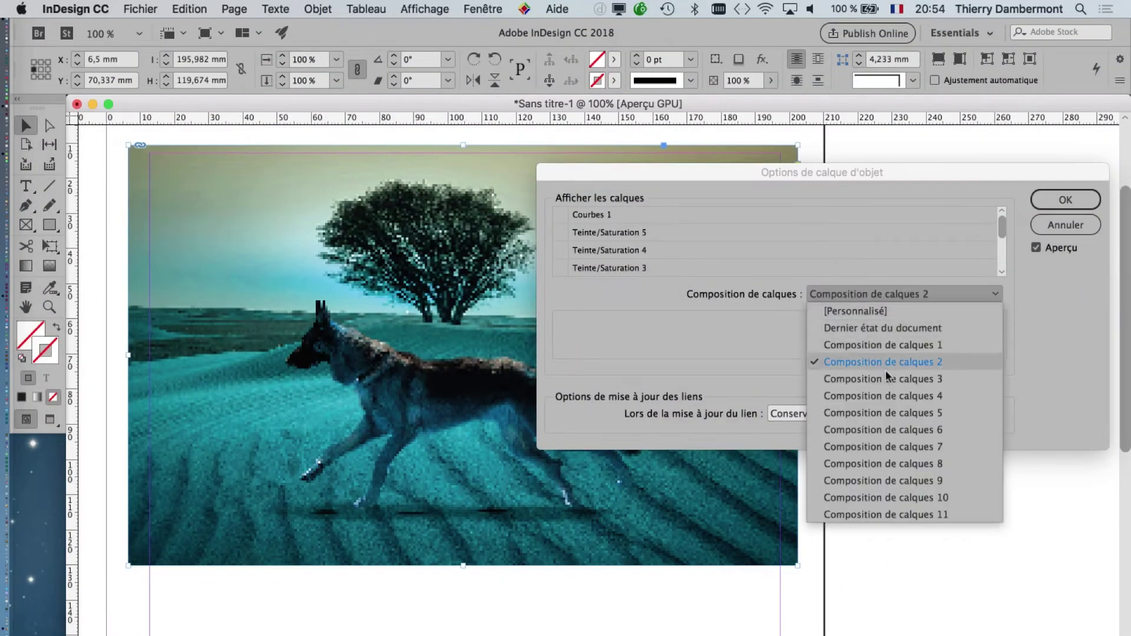
pyautogui.click(885, 375)
pyautogui.click(867, 293)
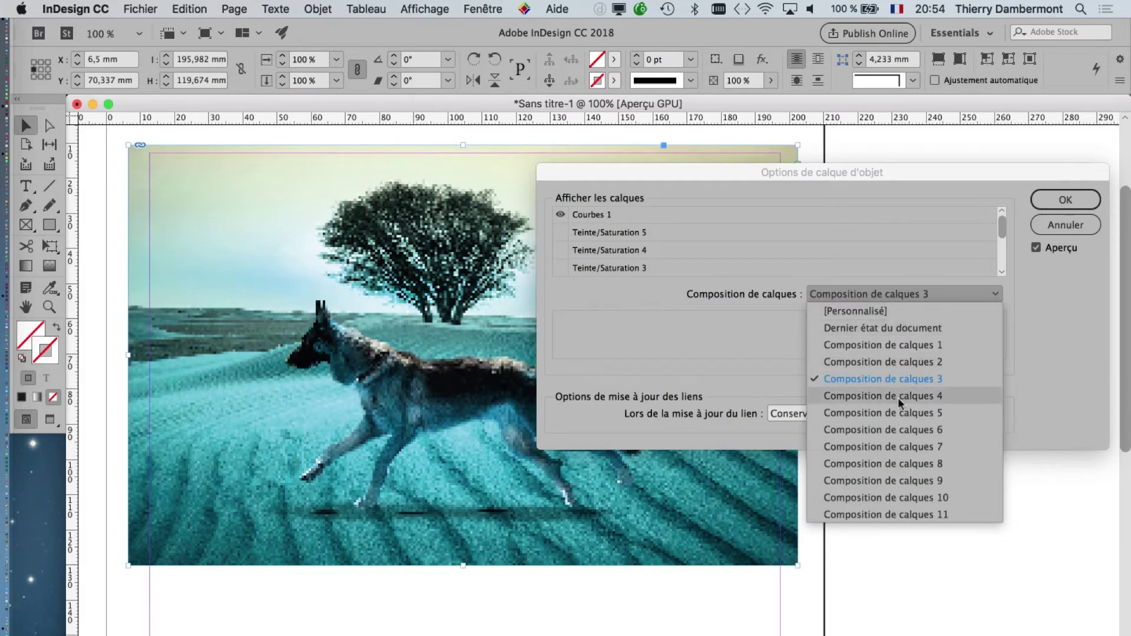
pyautogui.click(897, 395)
# Preview Composition de calques 5, 6, 7 and 10, then return to 7.
pyautogui.click(876, 293)
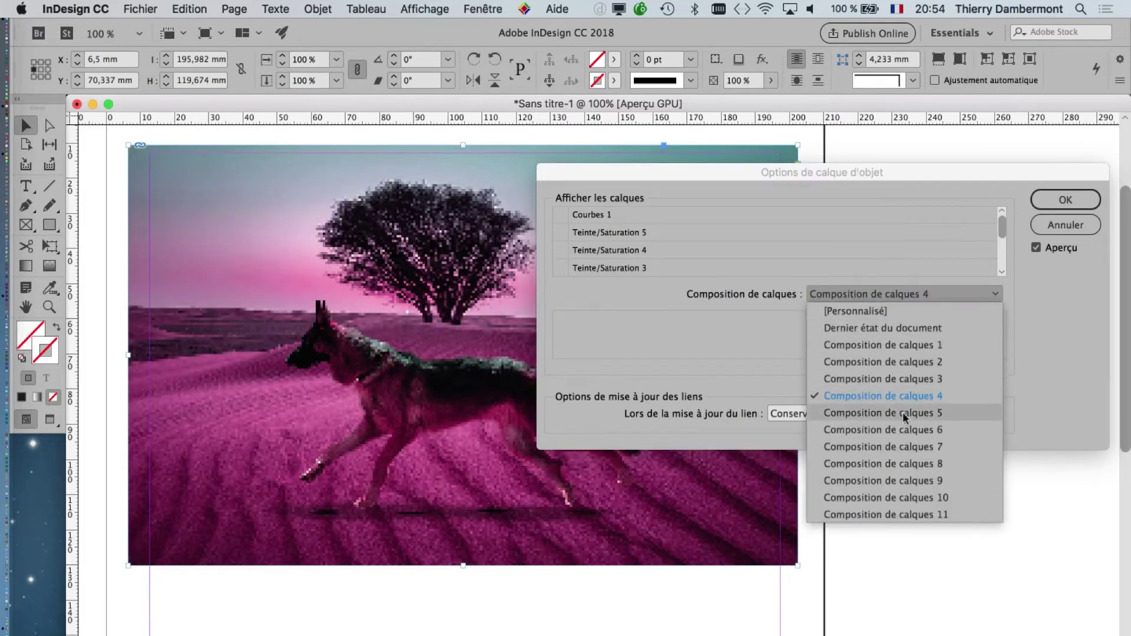
pyautogui.click(902, 412)
pyautogui.click(868, 294)
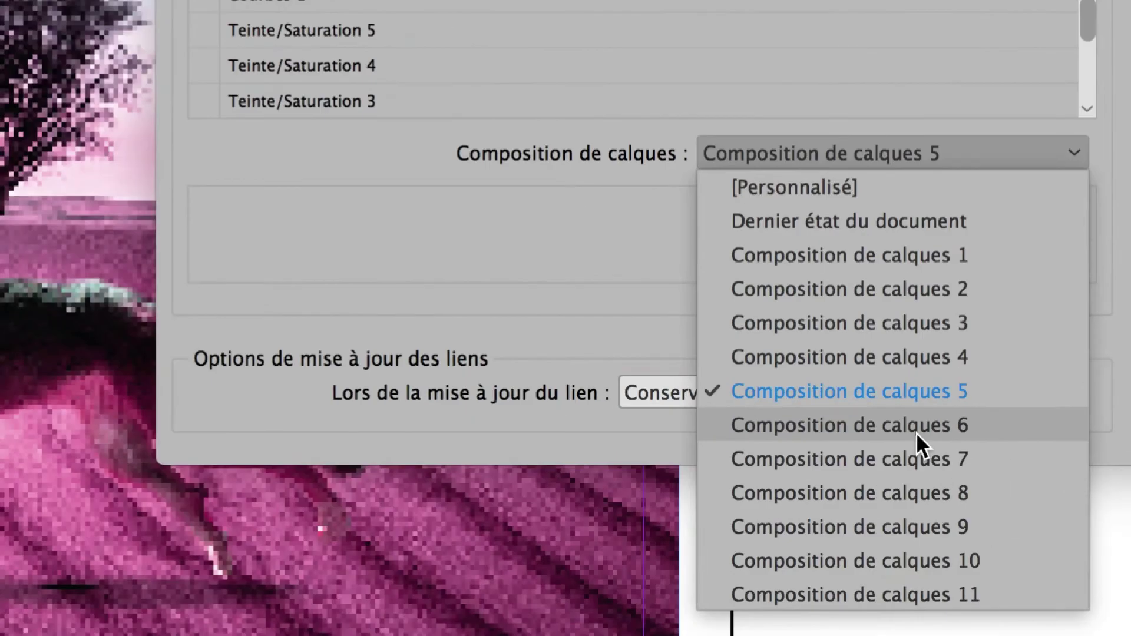
pyautogui.click(916, 433)
pyautogui.click(888, 341)
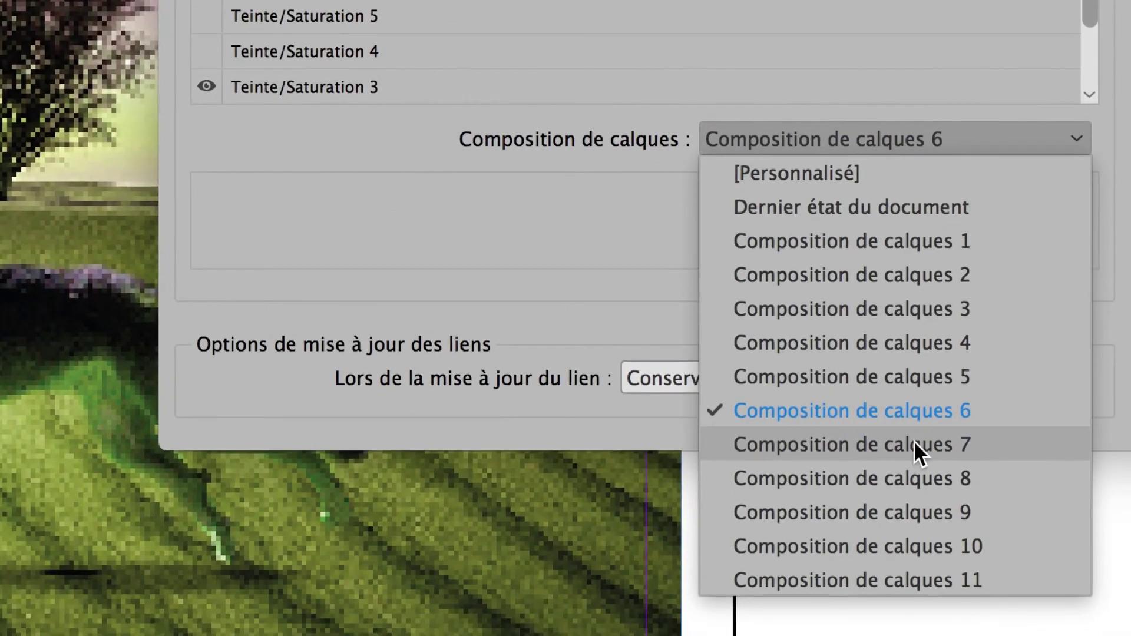
pyautogui.click(913, 443)
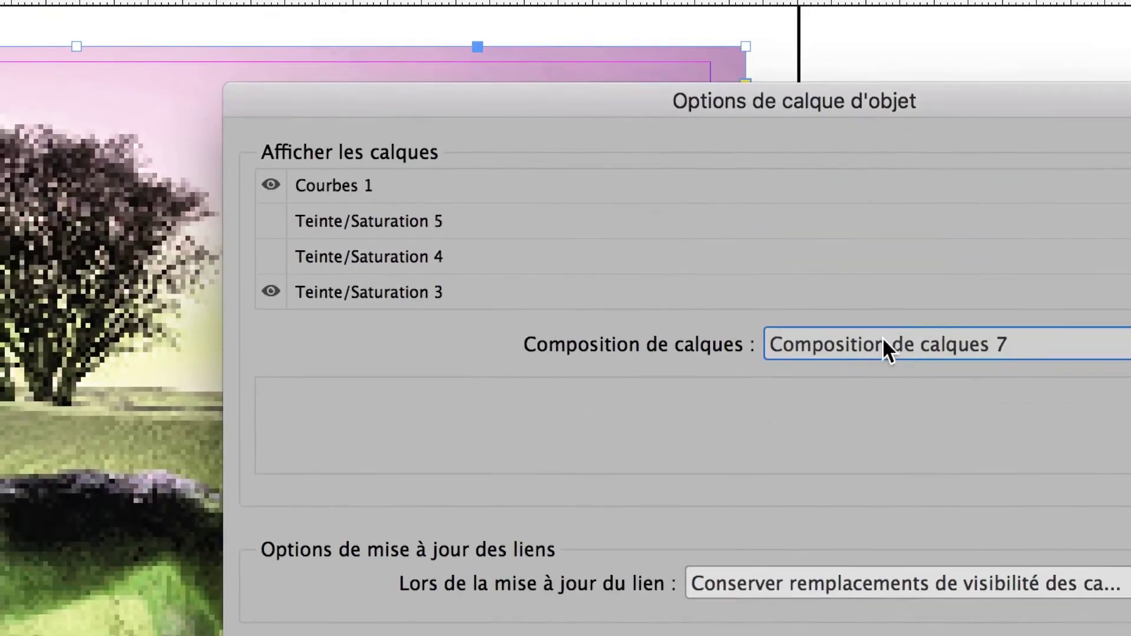
pyautogui.click(884, 341)
pyautogui.click(906, 475)
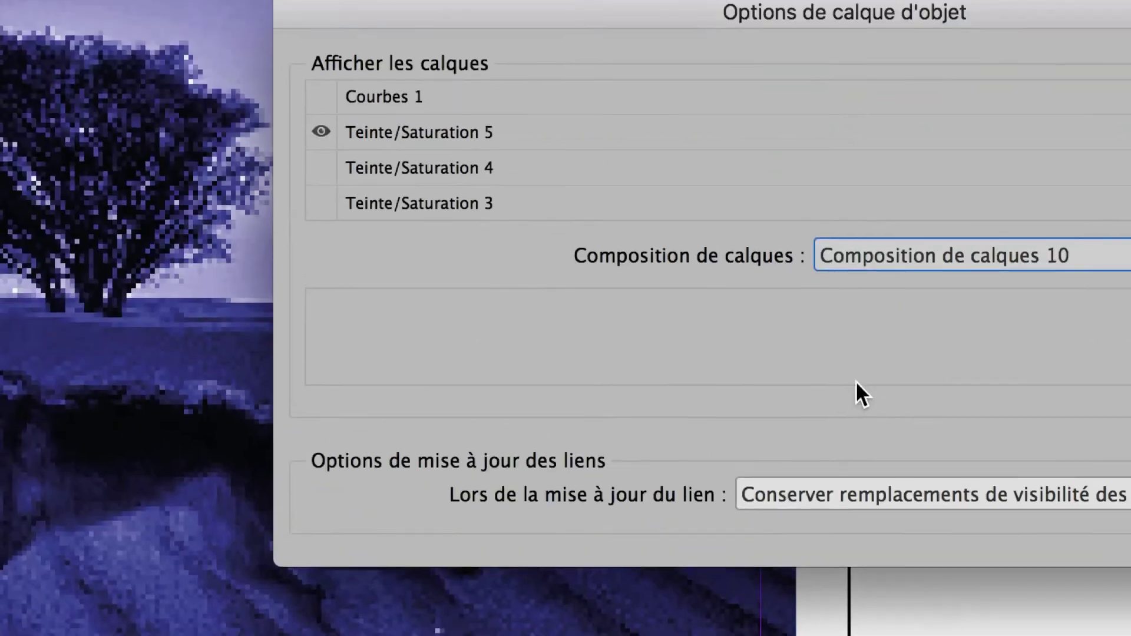
pyautogui.click(857, 336)
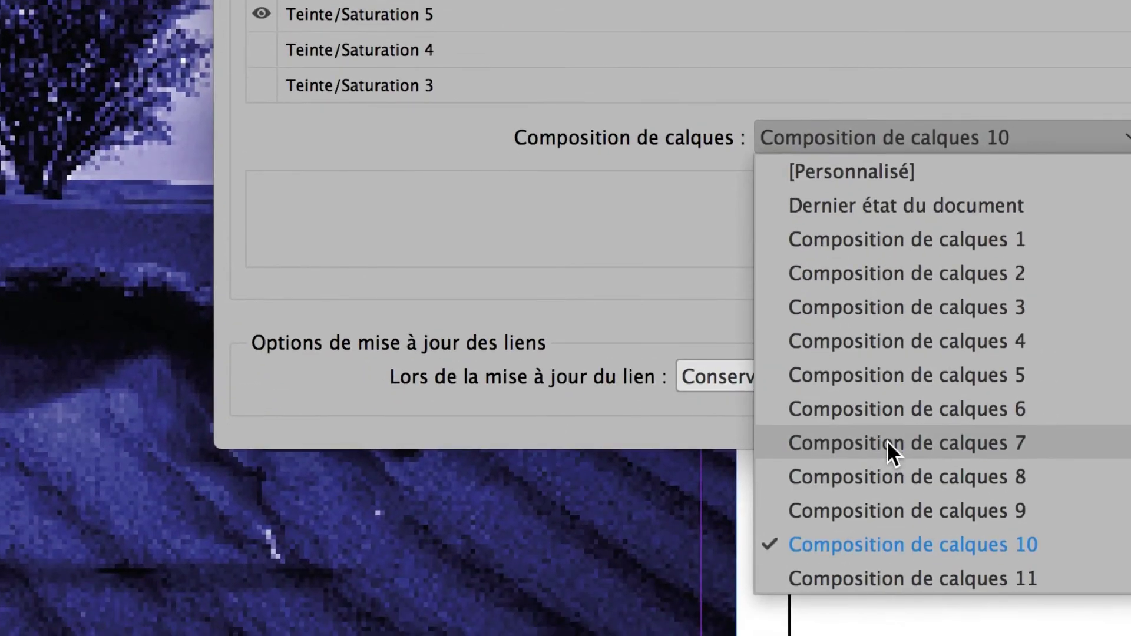
pyautogui.click(887, 441)
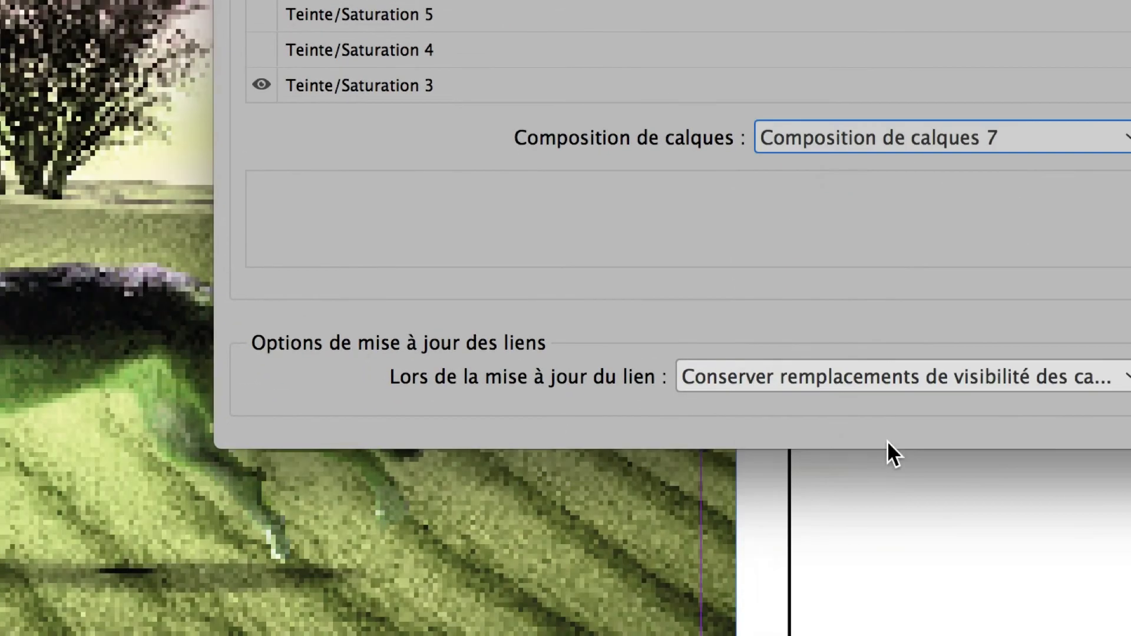
# Cycle through comps 3, 5 and 6, then apply pink Composition de calques 4 and confirm.
pyautogui.click(866, 342)
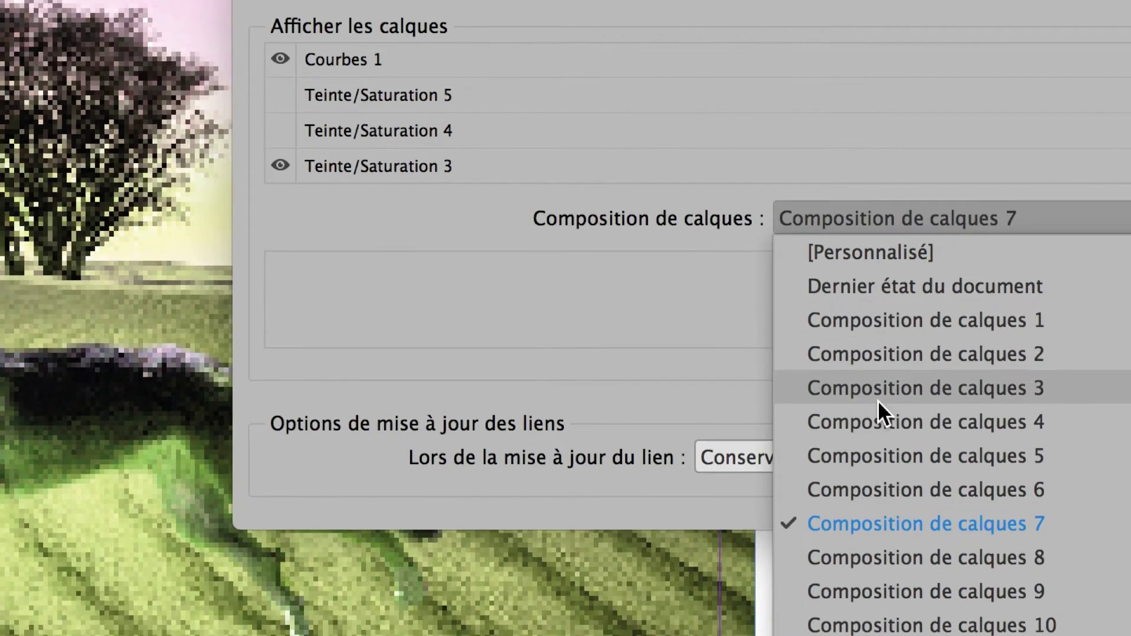
pyautogui.click(878, 399)
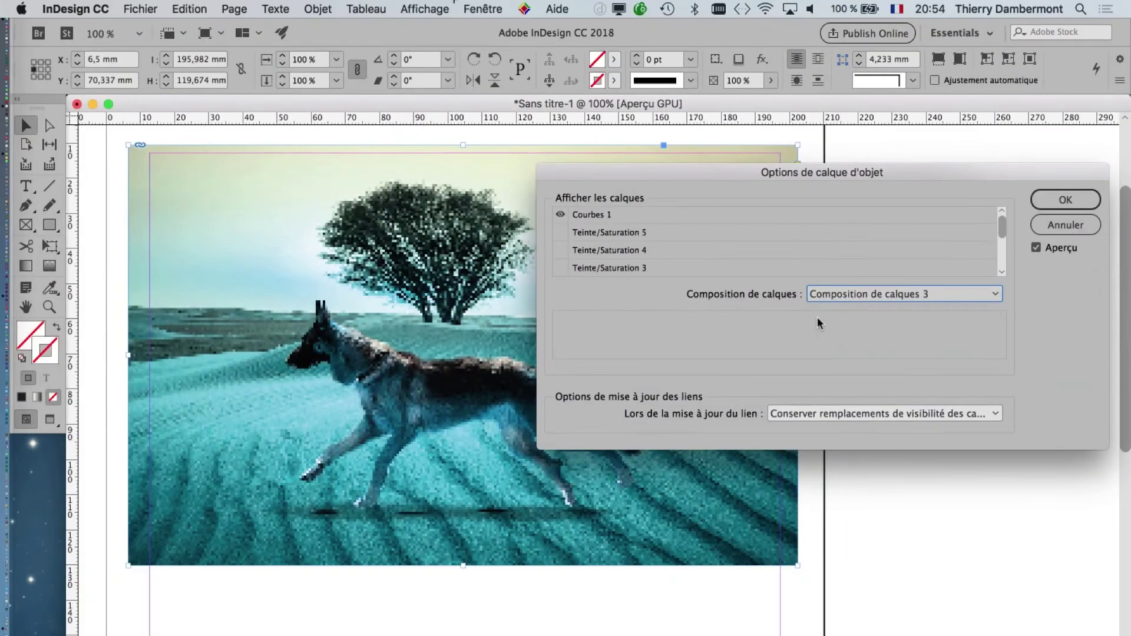
pyautogui.click(874, 293)
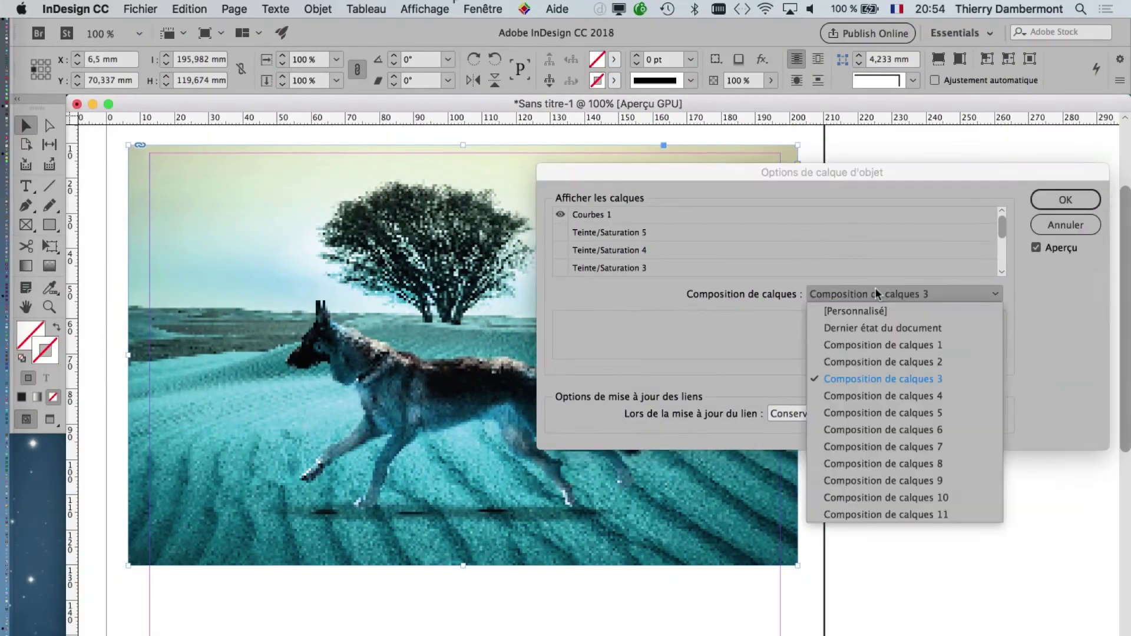
pyautogui.click(893, 412)
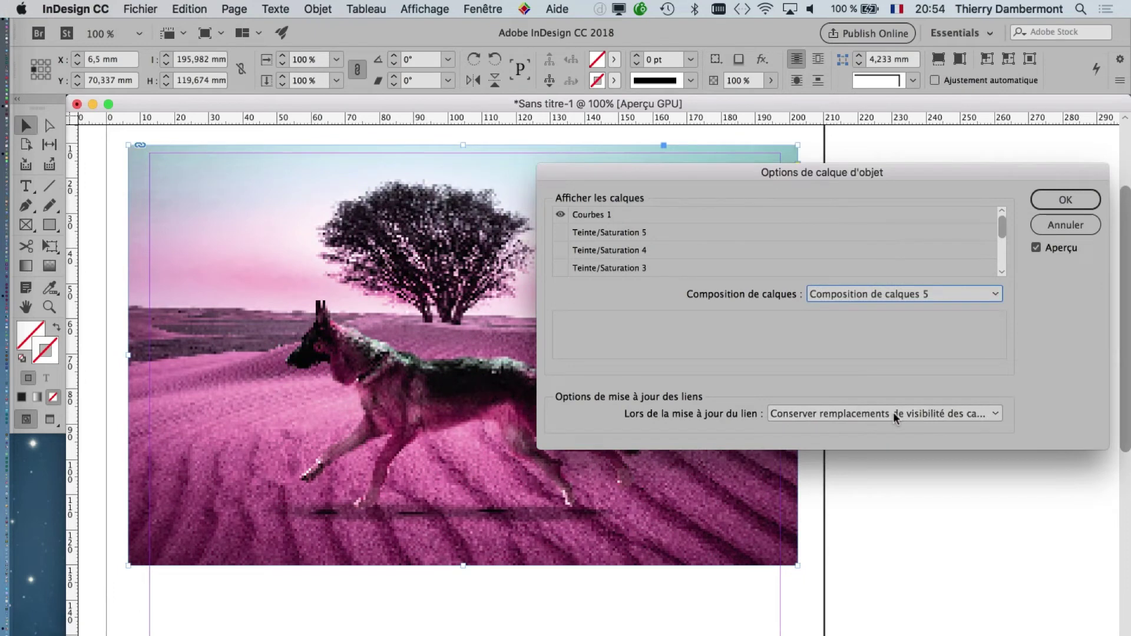
pyautogui.click(927, 294)
pyautogui.click(935, 429)
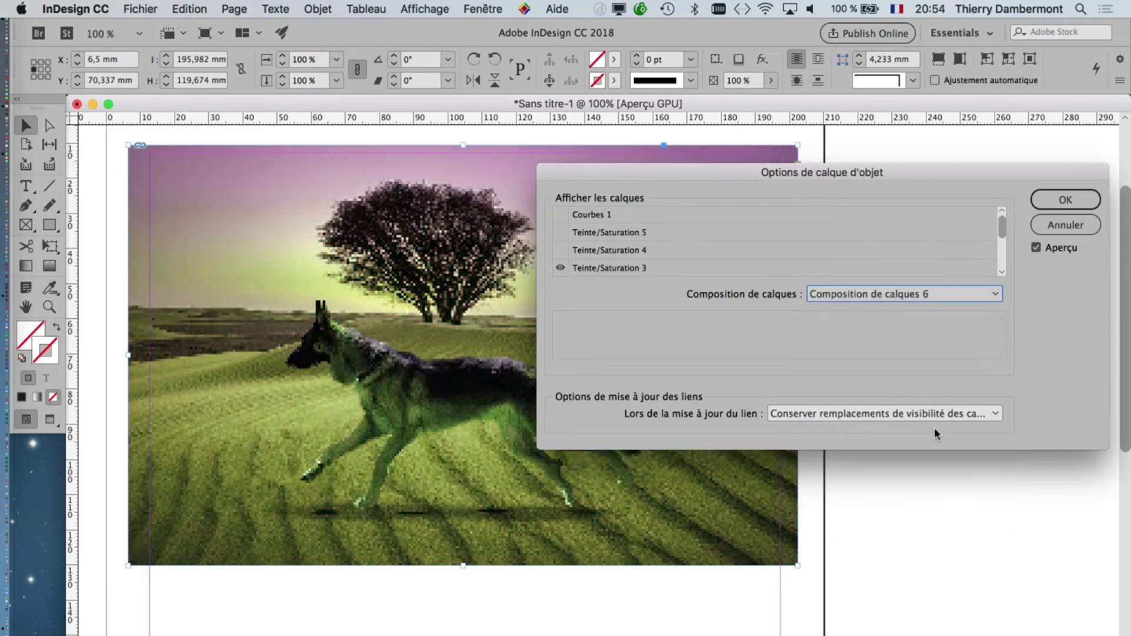
pyautogui.click(920, 294)
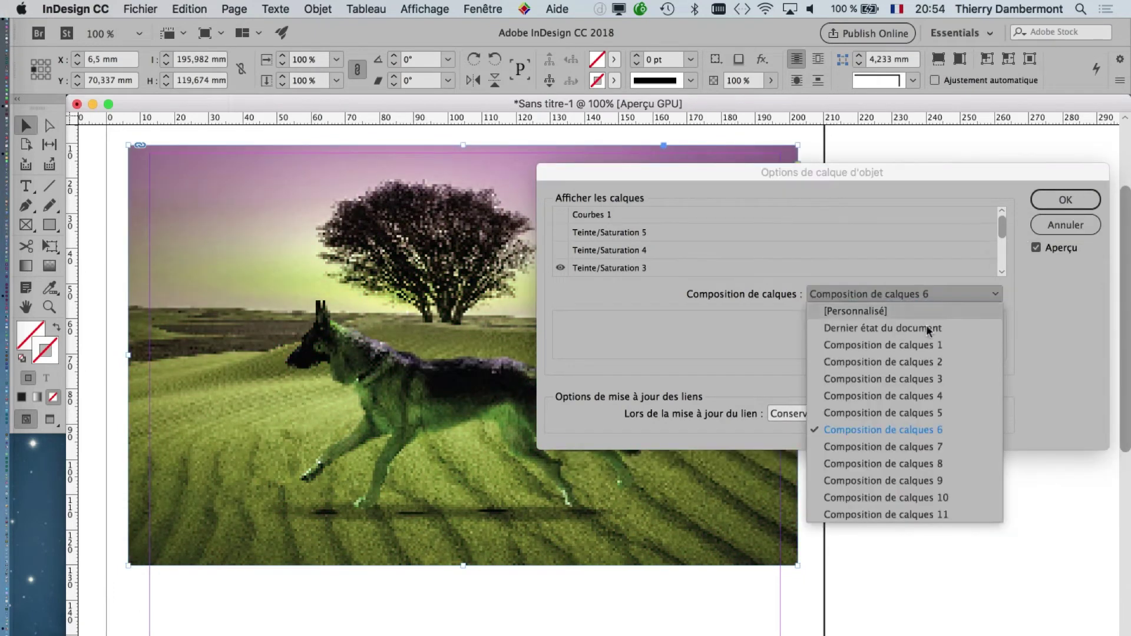
pyautogui.click(937, 399)
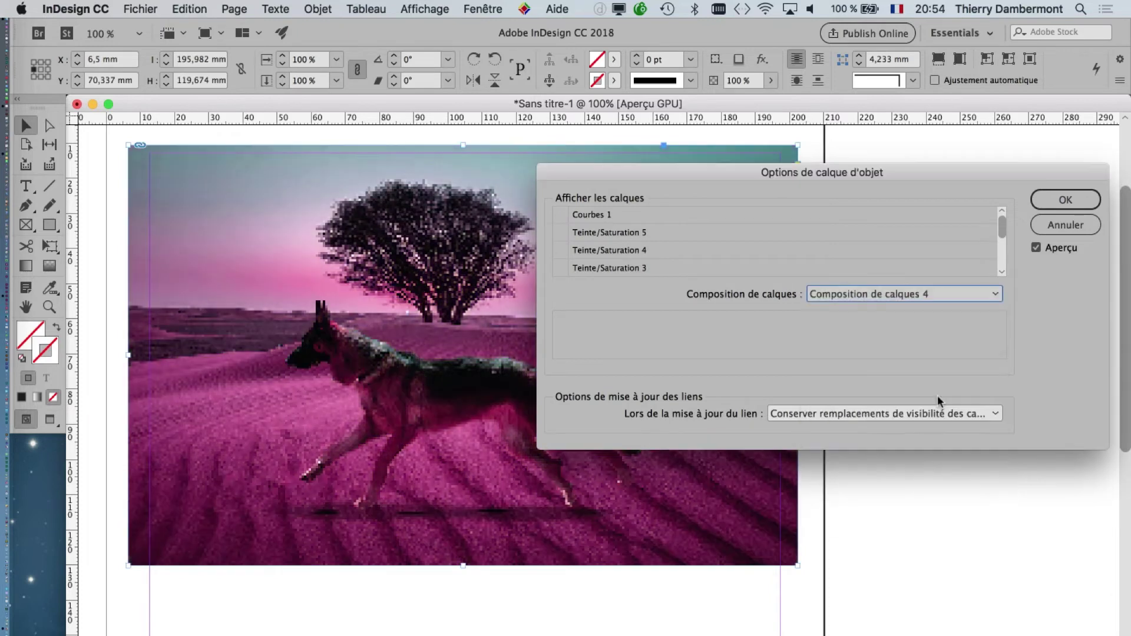
pyautogui.click(1047, 202)
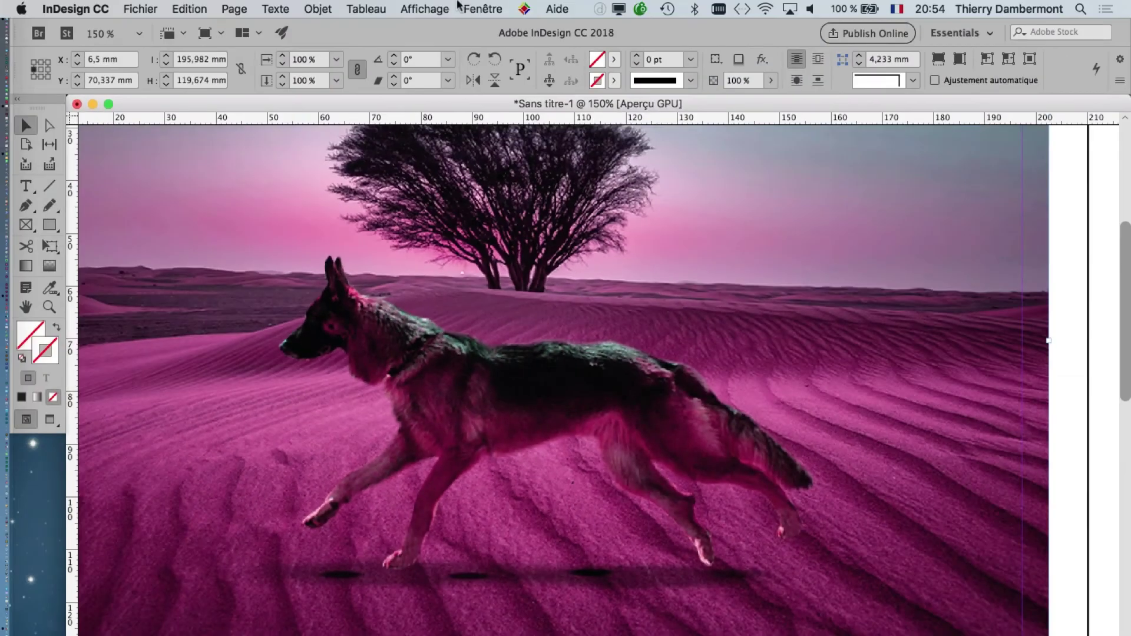
# Confirm high-quality display is already enabled, then return to the Objet menu.
pyautogui.click(435, 8)
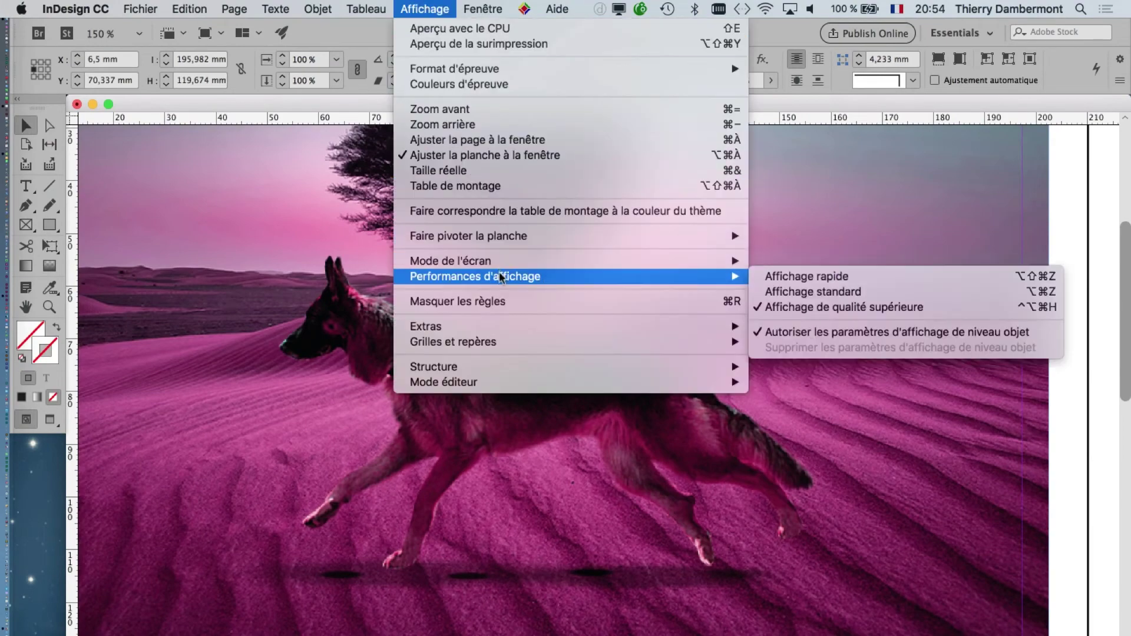
pyautogui.moveTo(475, 276)
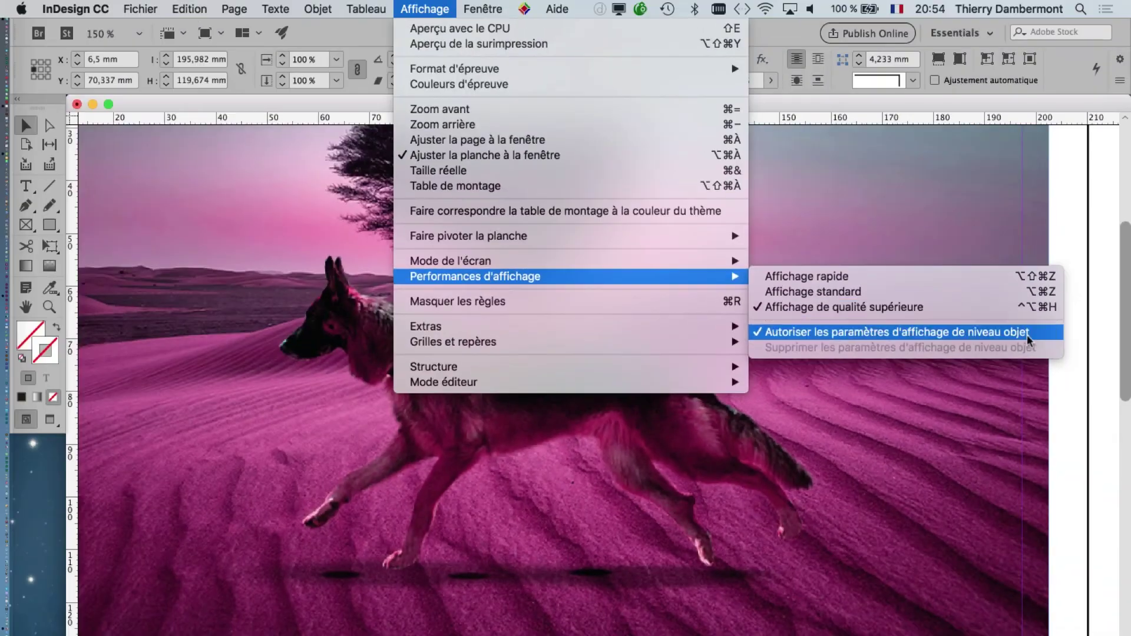
pyautogui.press('Escape')
pyautogui.click(323, 9)
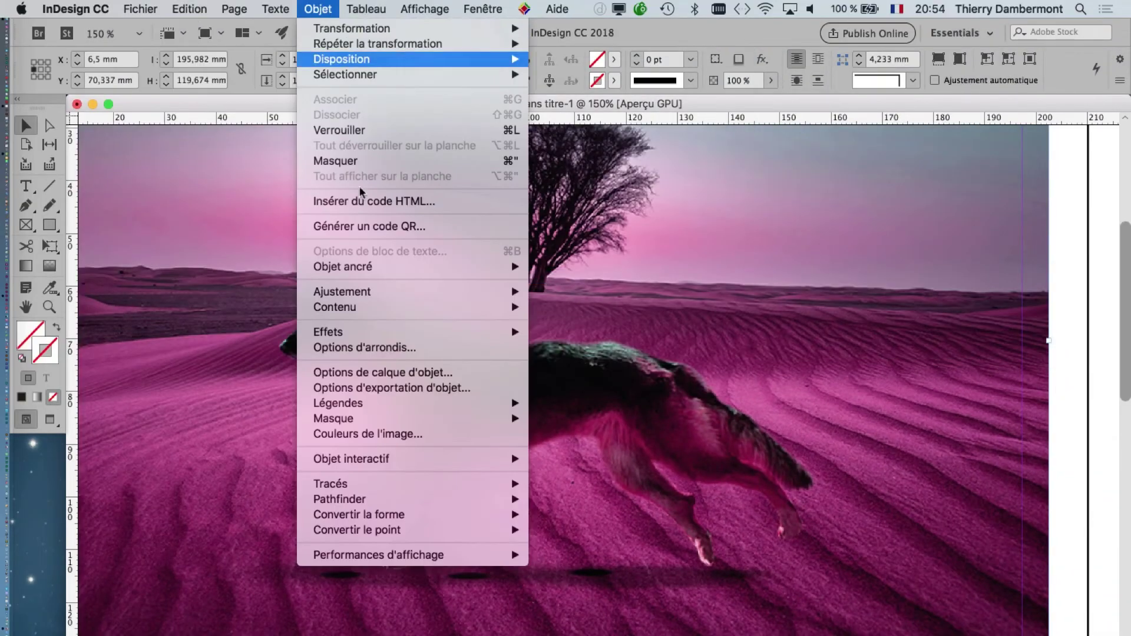
# In the image's Object Layer Options, preview Compositions de calques 2, 7 and 9.
pyautogui.click(414, 373)
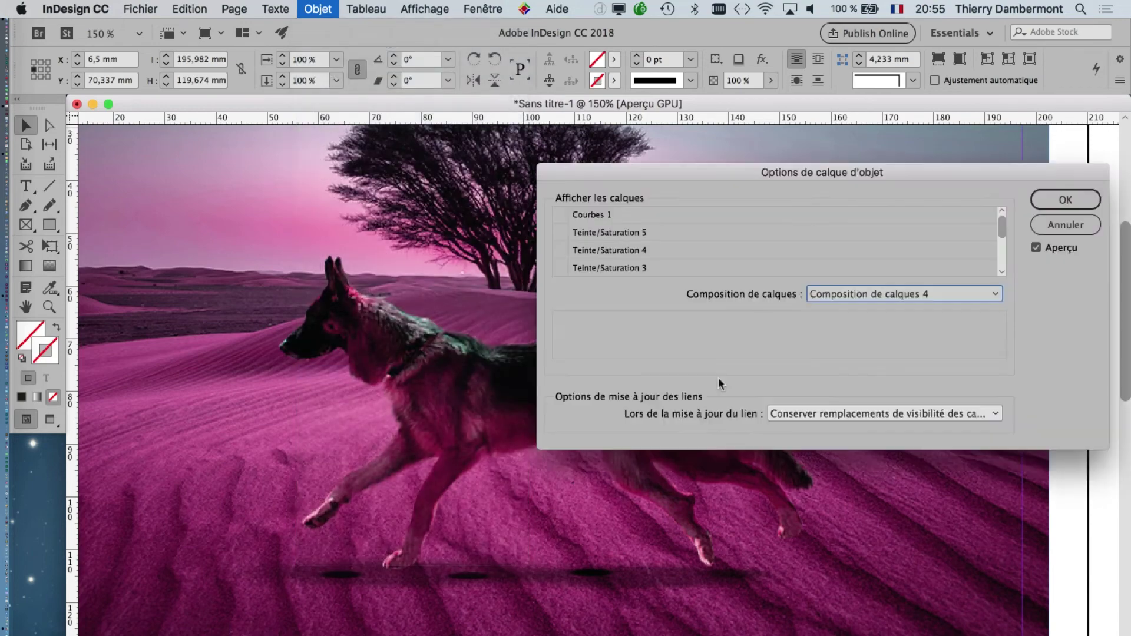
pyautogui.click(888, 292)
pyautogui.click(900, 360)
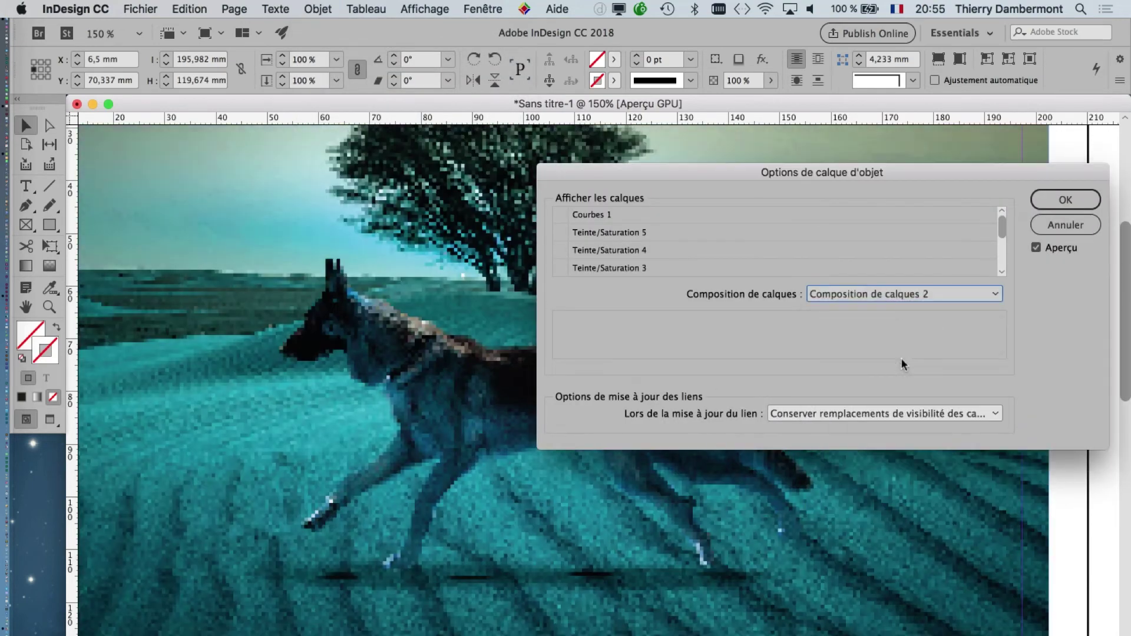
pyautogui.click(905, 296)
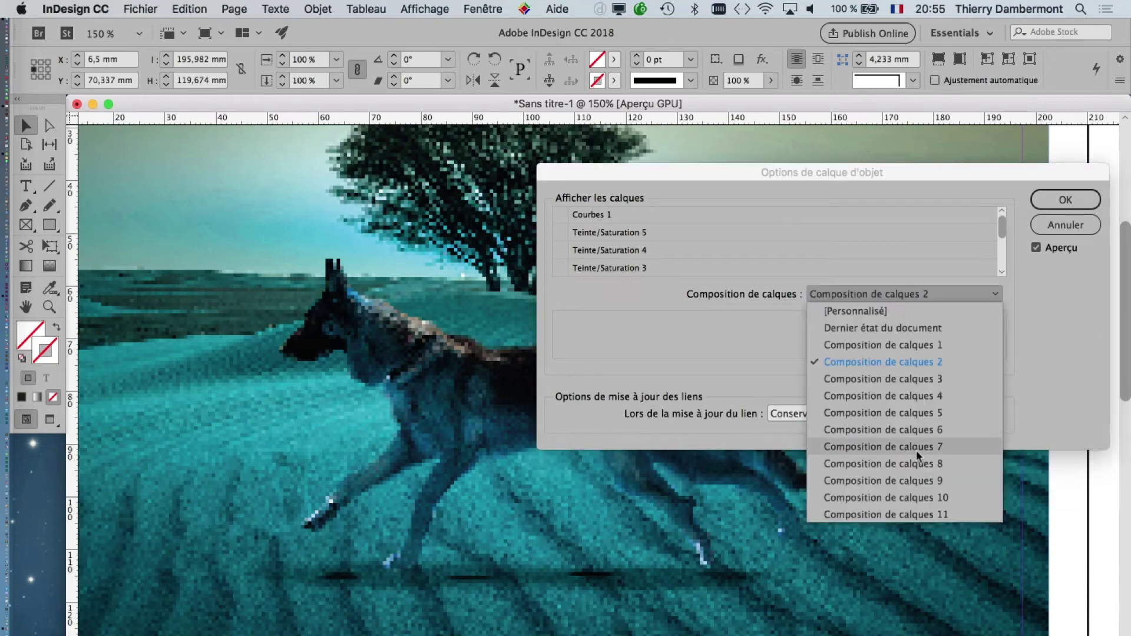
pyautogui.click(916, 450)
pyautogui.click(889, 294)
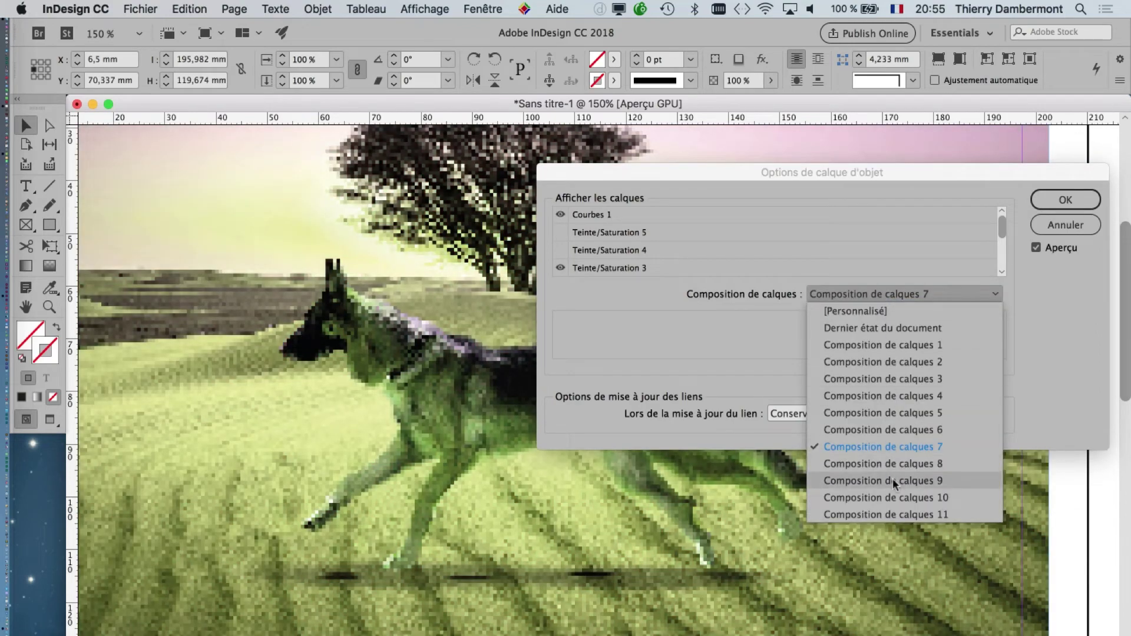
pyautogui.click(892, 479)
# Preview comp 10, then apply Composition de calques 11 and zoom out.
pyautogui.click(875, 300)
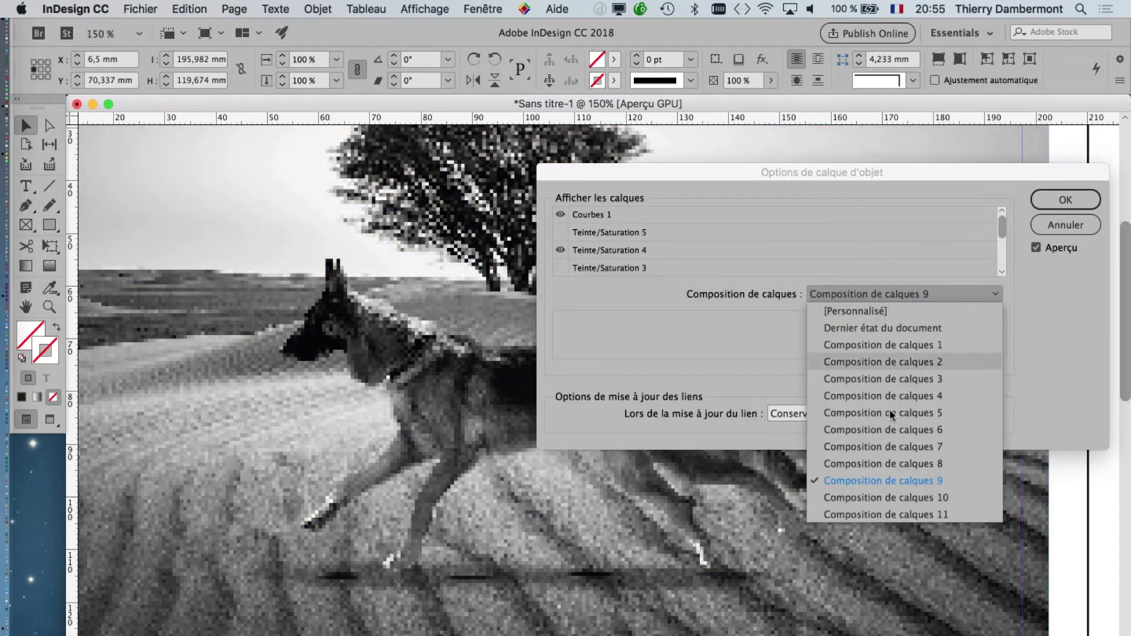
pyautogui.click(896, 493)
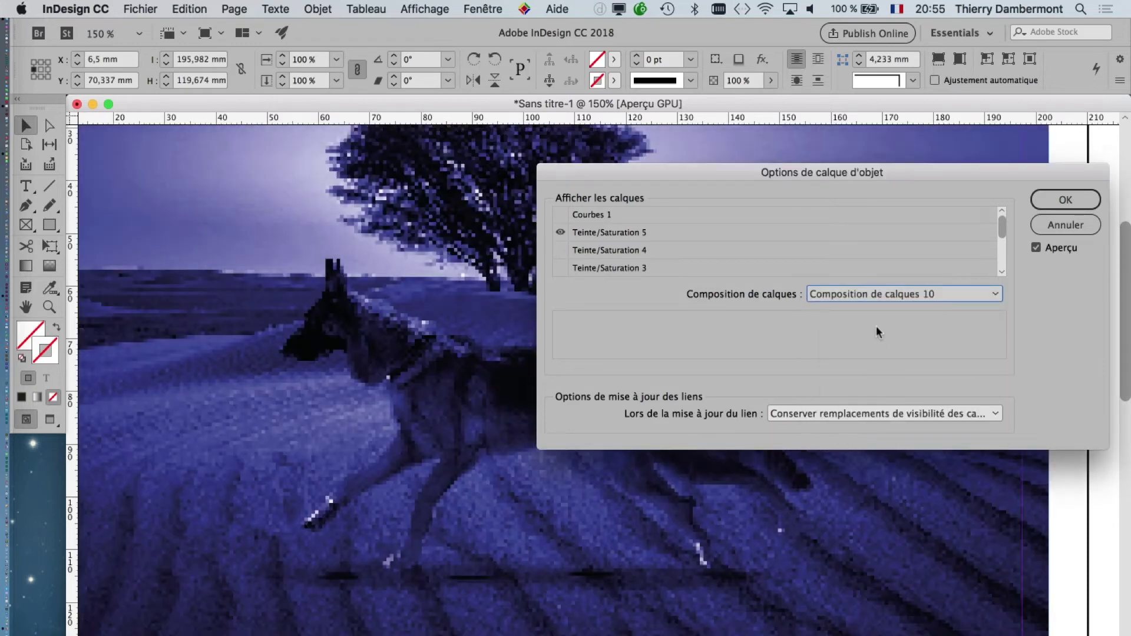
pyautogui.click(875, 301)
pyautogui.click(903, 515)
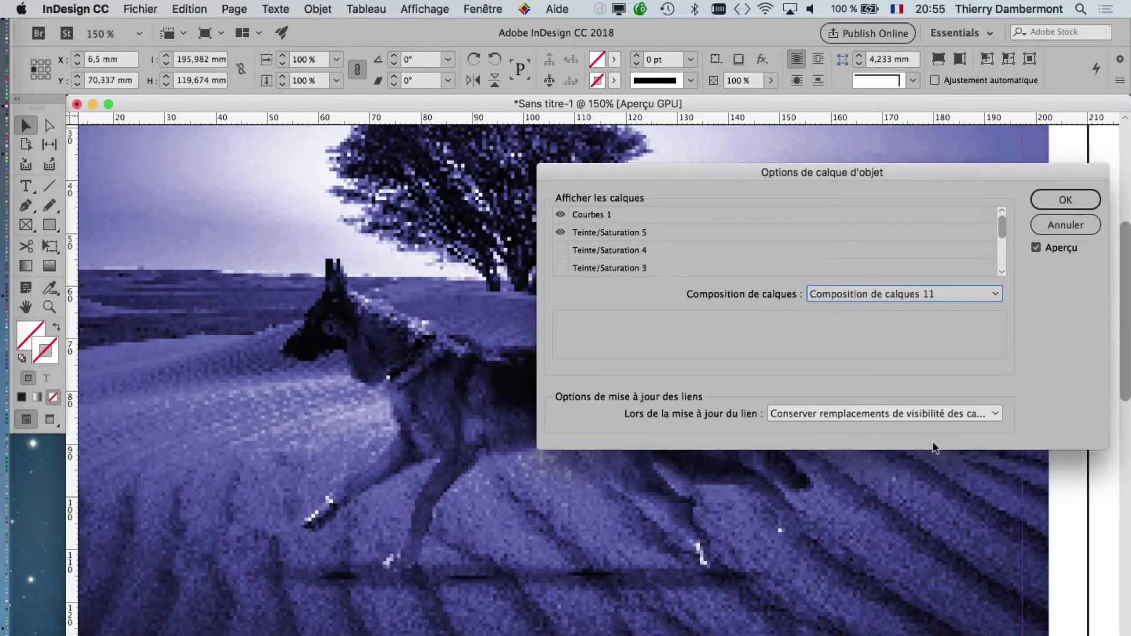
pyautogui.click(1066, 200)
pyautogui.scroll(-1, 748, 336)
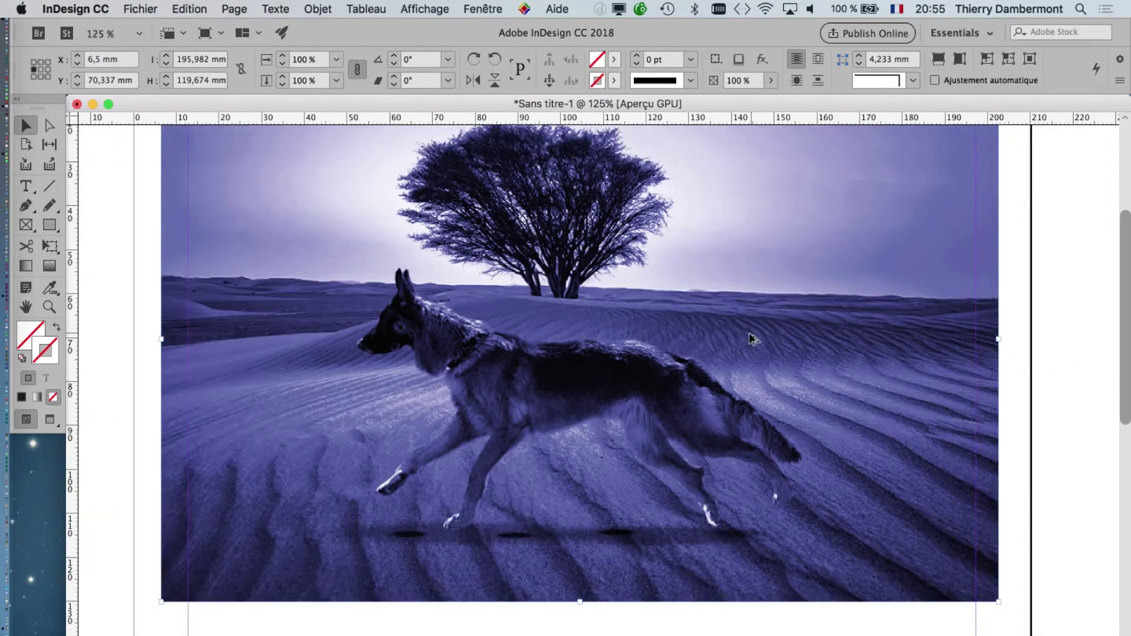
pyautogui.scroll(-1, 747, 340)
# Resize the image frame down to about 132 mm wide.
pyautogui.scroll(-1, 747, 340)
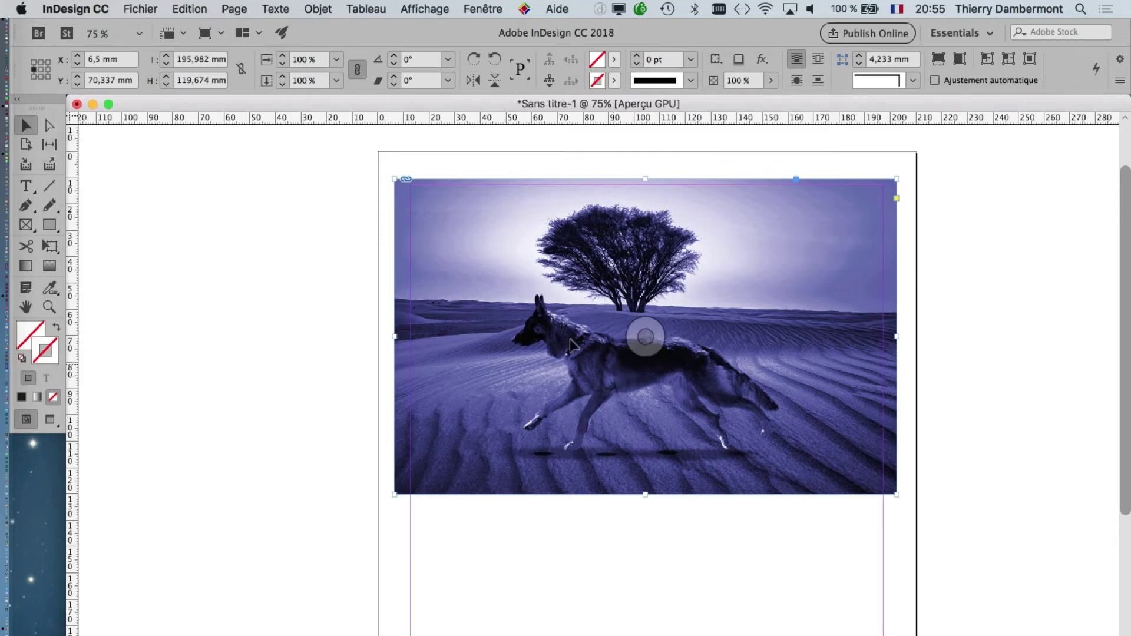
pyautogui.click(316, 313)
pyautogui.click(467, 323)
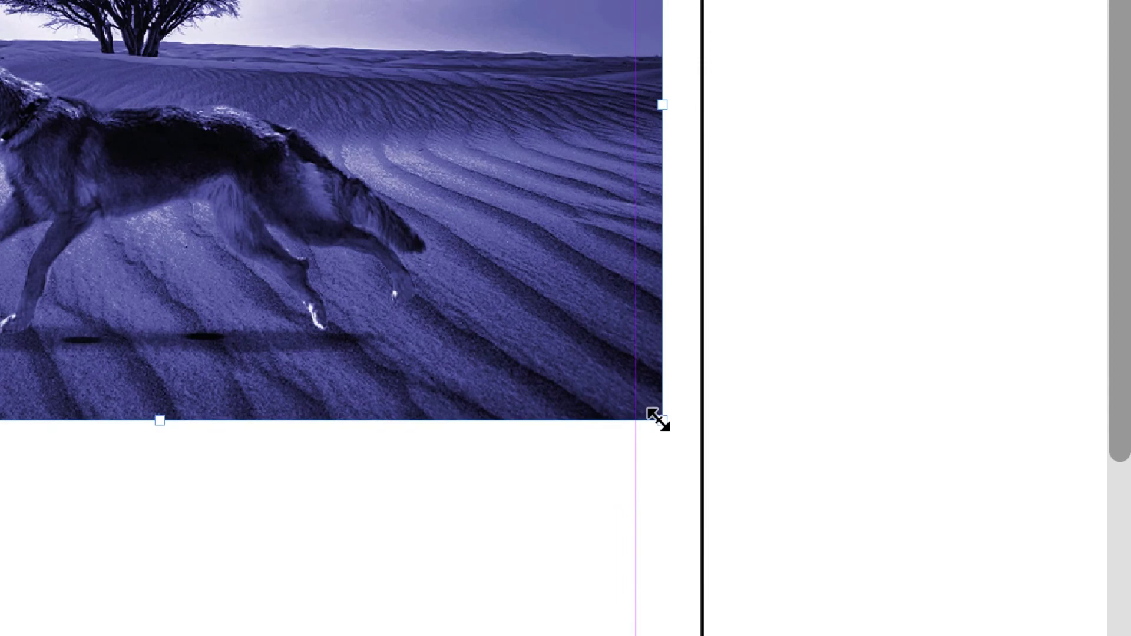
pyautogui.moveTo(658, 420); pyautogui.dragTo(531, 359)
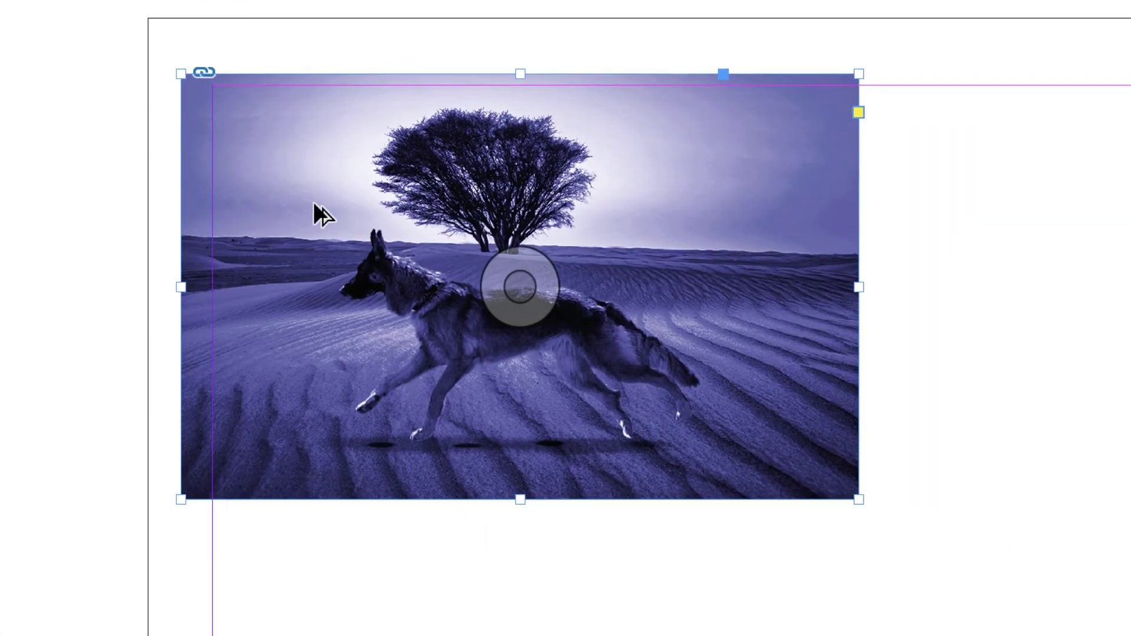
# Alt-drag two duplicates of the image below the original, then zoom in on the stack.
pyautogui.moveTo(313, 203); pyautogui.dragTo(314, 356)
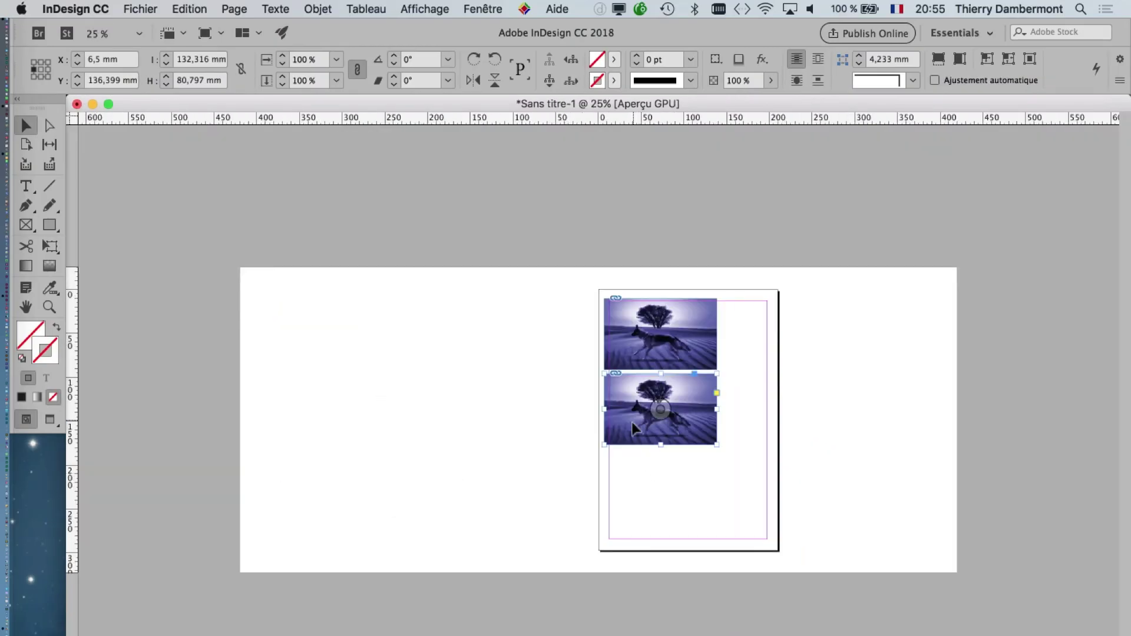
pyautogui.moveTo(633, 428); pyautogui.dragTo(635, 500)
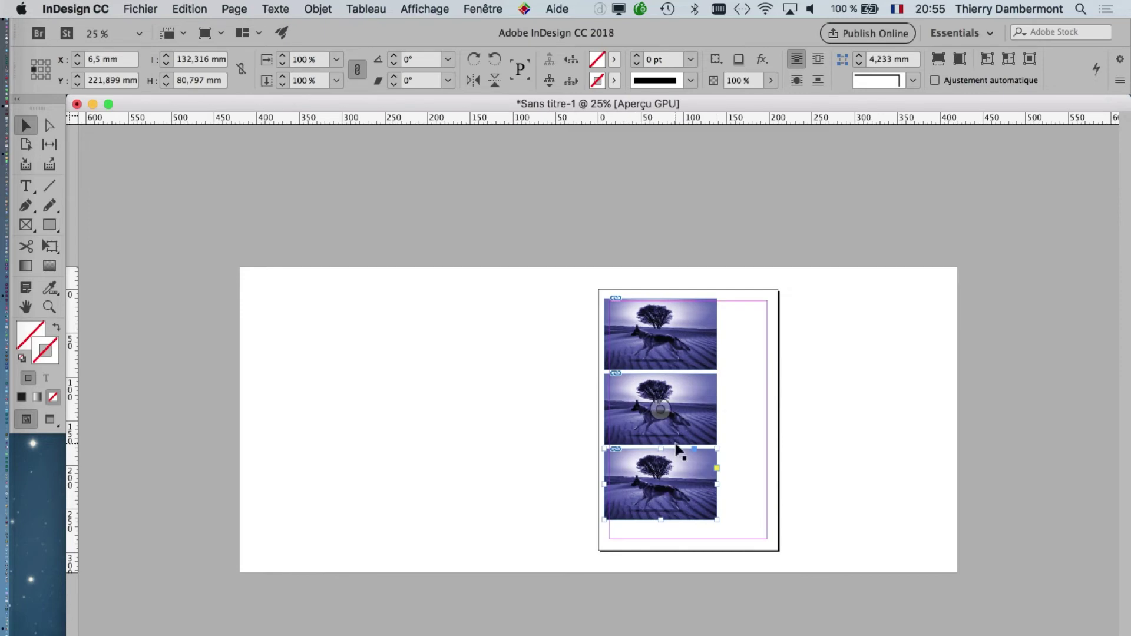
pyautogui.press('super+equal')
pyautogui.press('super+equal')
pyautogui.hscroll(5, 713, 447)
pyautogui.hscroll(5, 648, 412)
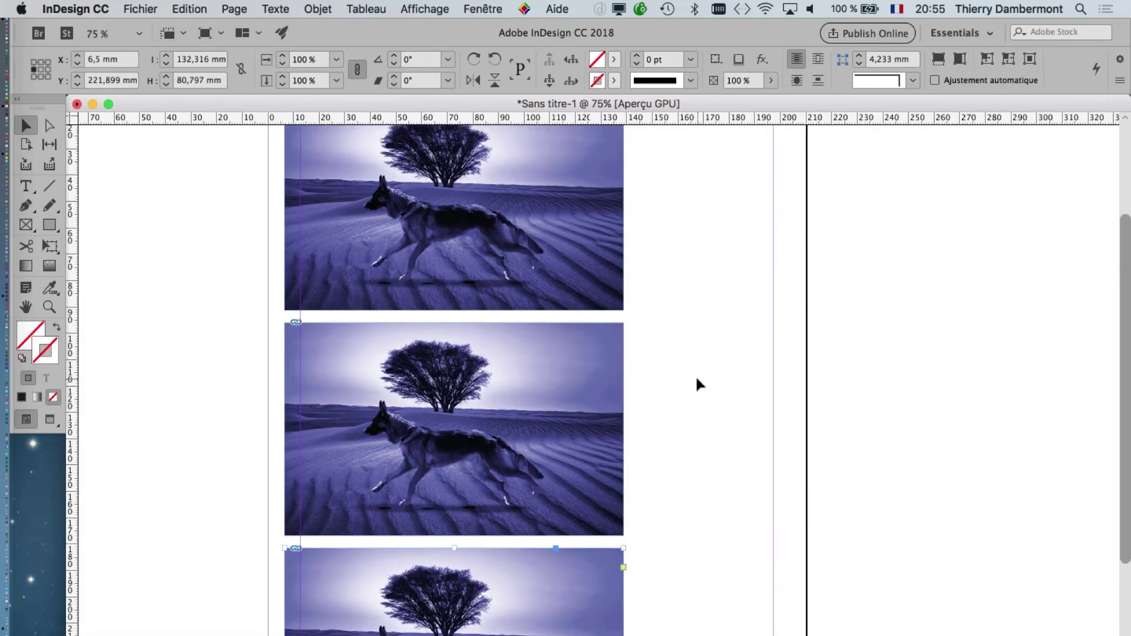
# Apply the teal Composition de calques 3 to the middle image copy.
pyautogui.click(449, 428)
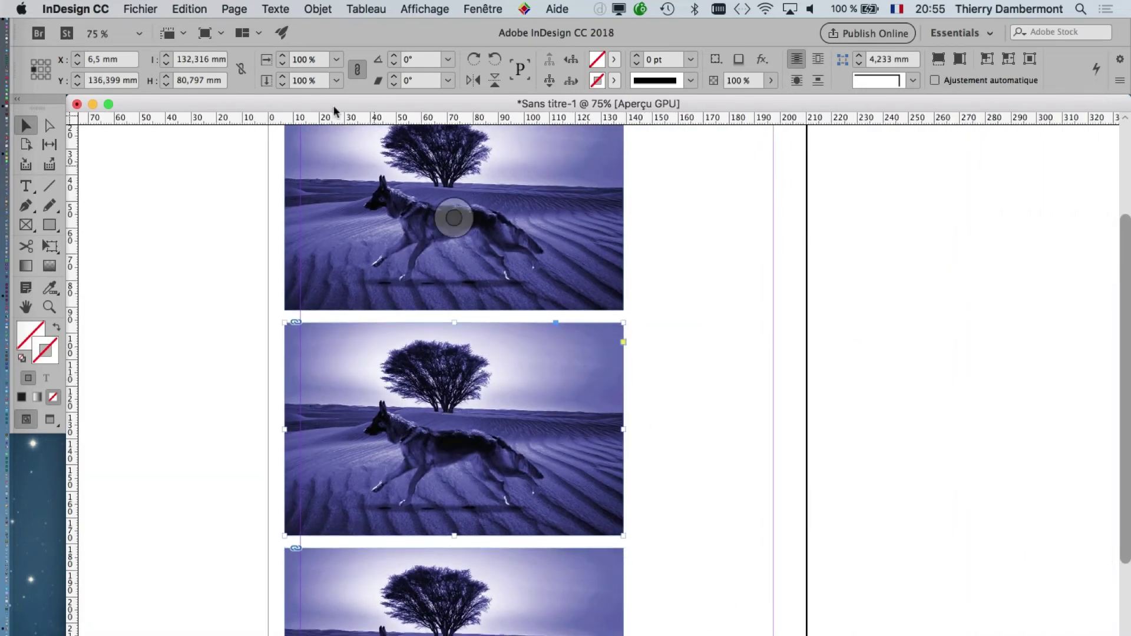
pyautogui.click(318, 9)
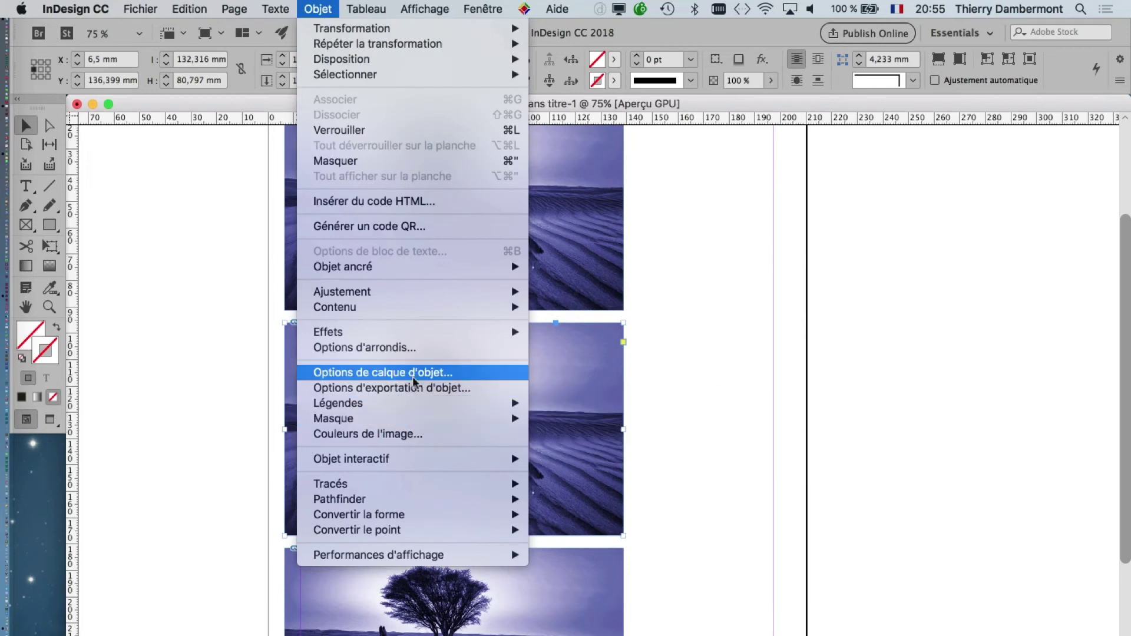
pyautogui.click(528, 373)
pyautogui.click(854, 294)
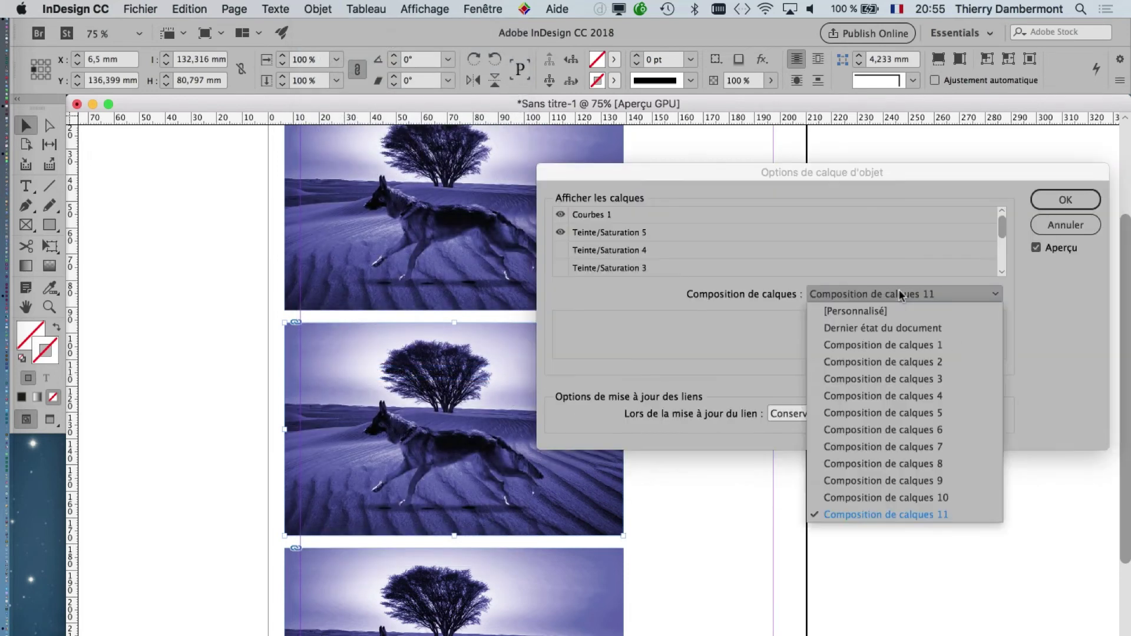
pyautogui.click(903, 379)
pyautogui.click(1060, 200)
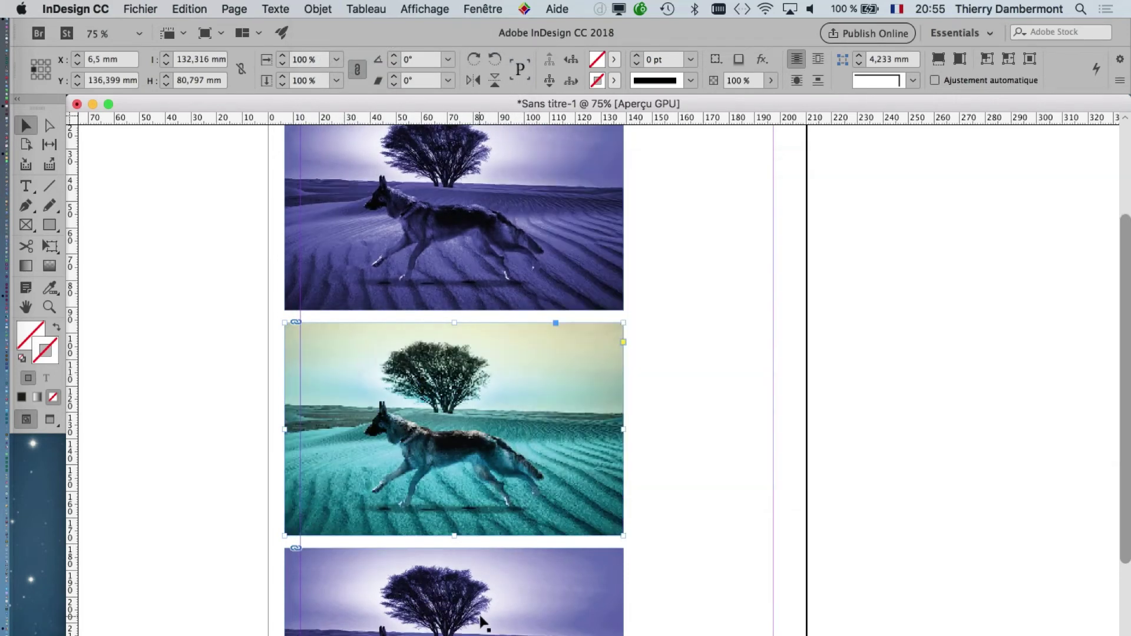
# Apply Composition de calques 7 to the bottom image copy and zoom out.
pyautogui.click(318, 9)
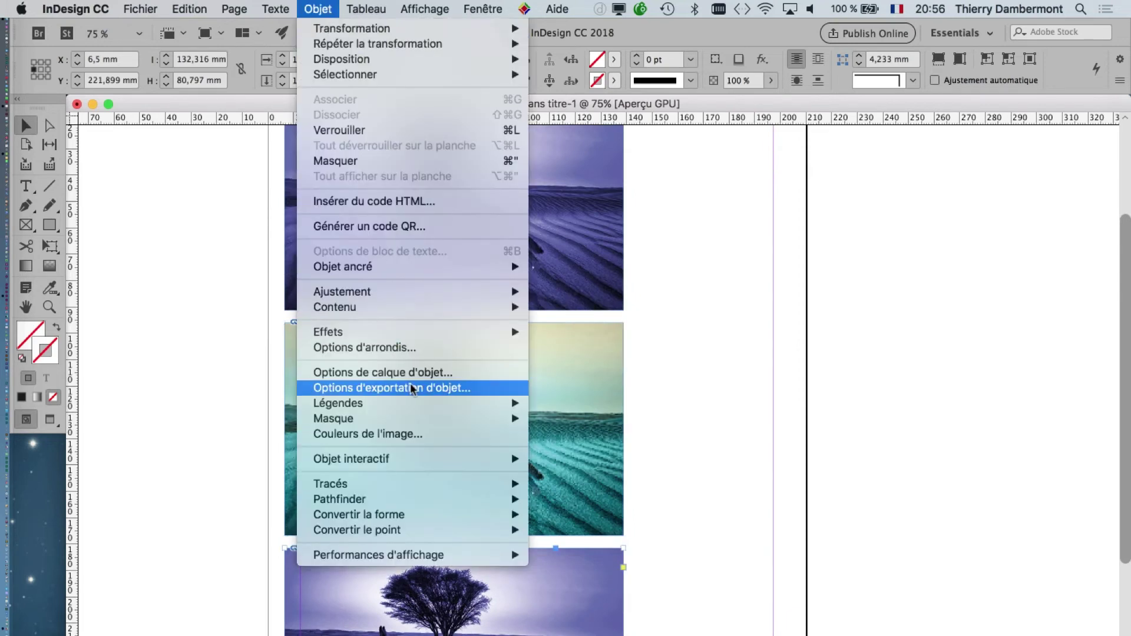
pyautogui.click(424, 372)
pyautogui.click(882, 294)
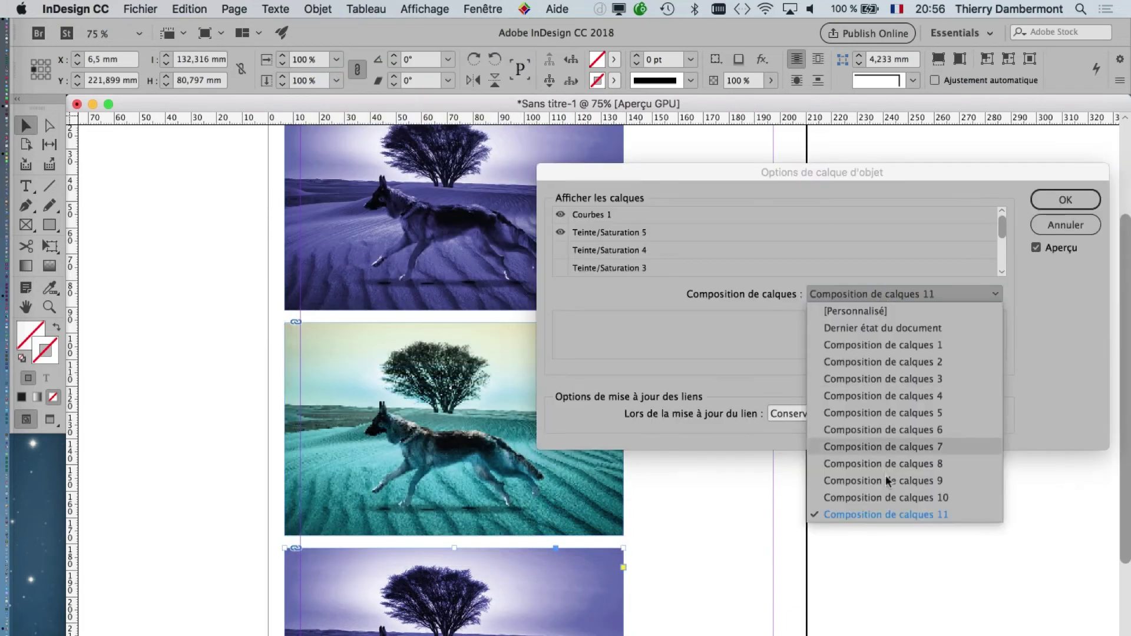
pyautogui.click(899, 450)
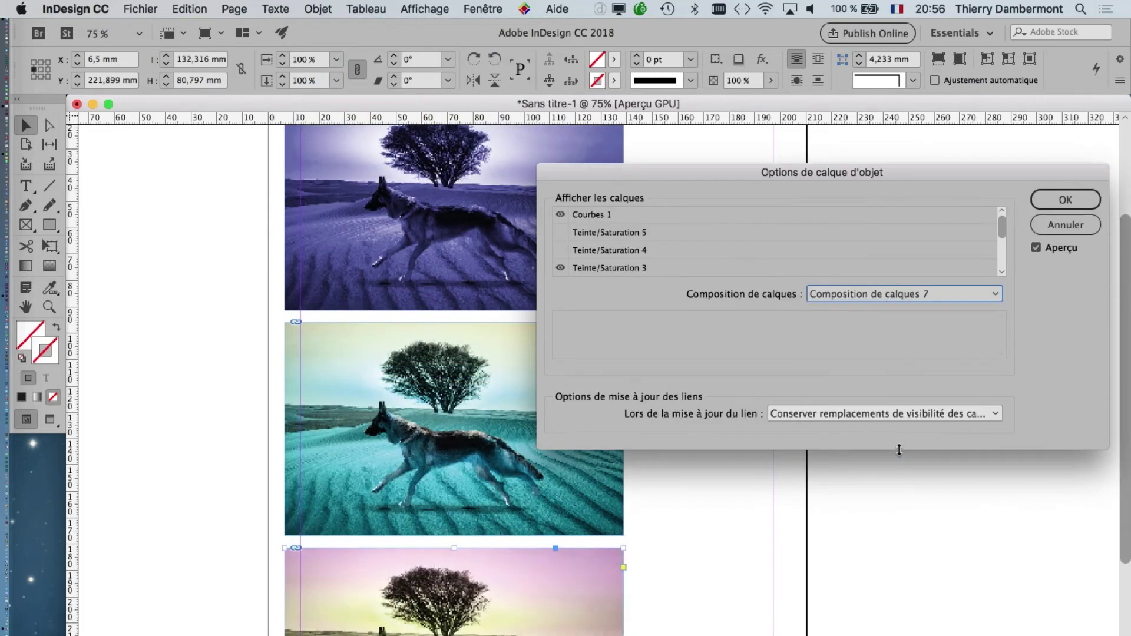
pyautogui.click(1064, 200)
pyautogui.click(848, 371)
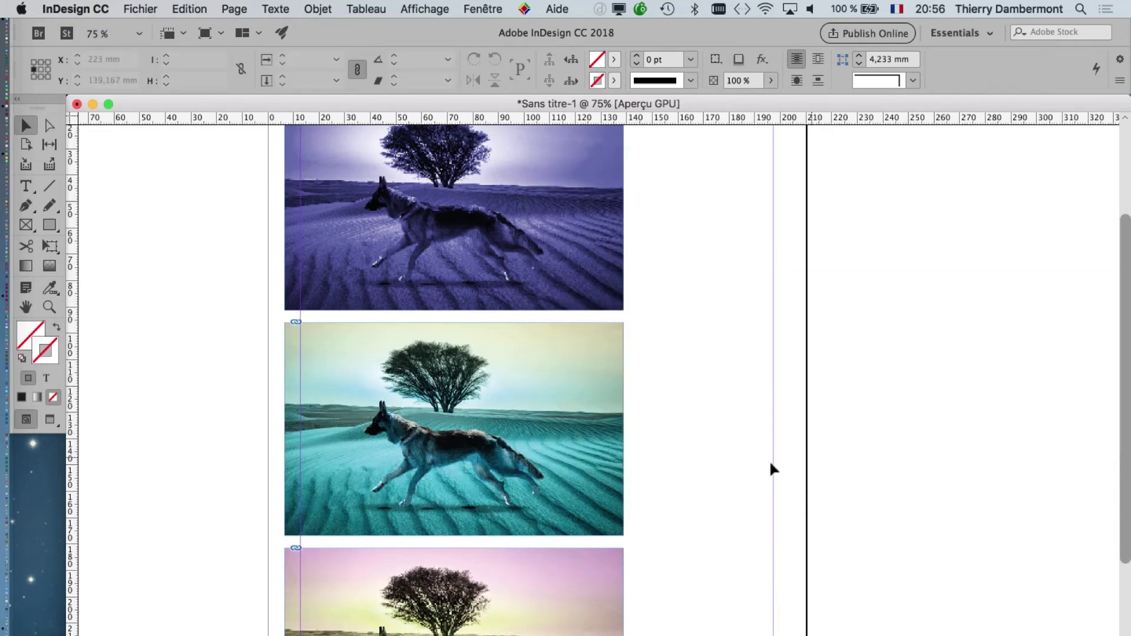
pyautogui.press('super+minus')
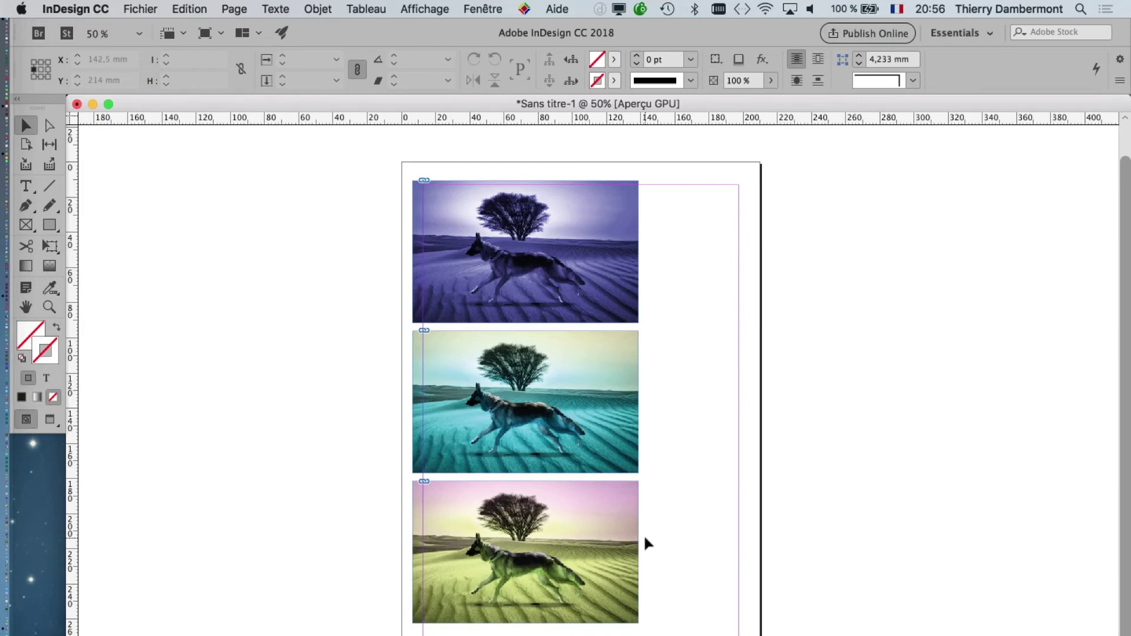
# Move all three image frames right and down on the page.
pyautogui.moveTo(721, 242); pyautogui.dragTo(560, 539)
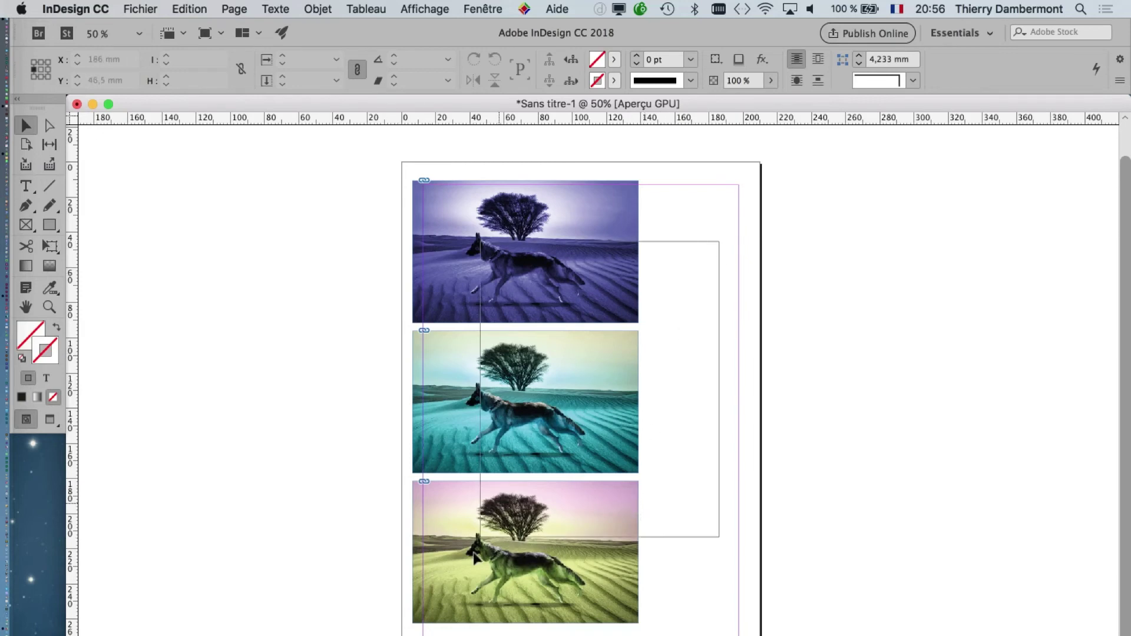
pyautogui.moveTo(474, 259); pyautogui.dragTo(518, 281)
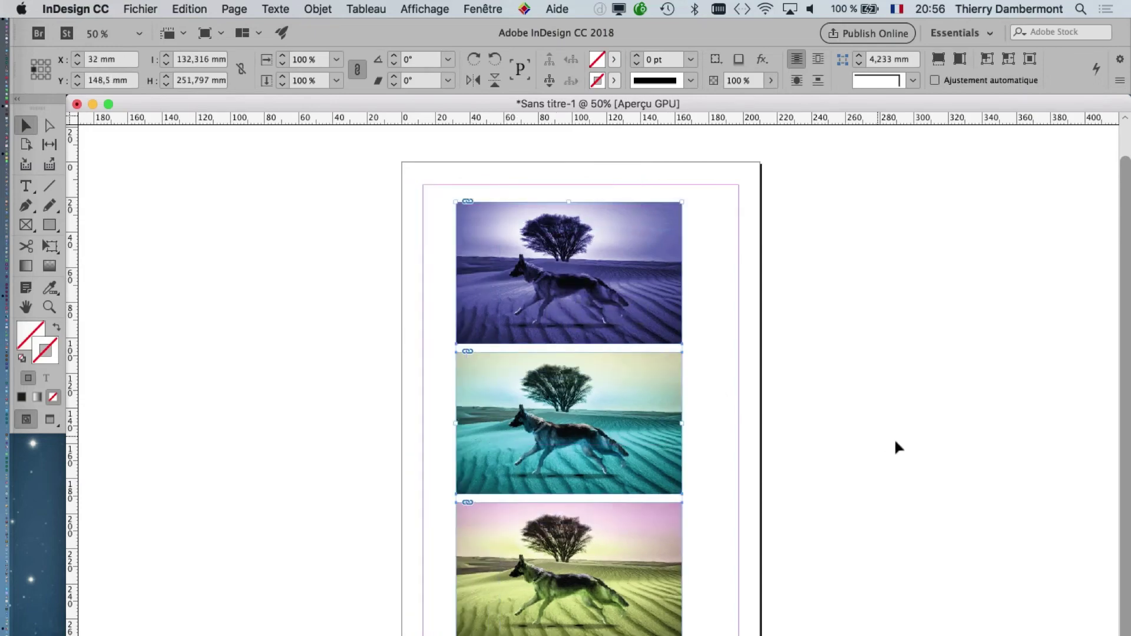
pyautogui.click(815, 479)
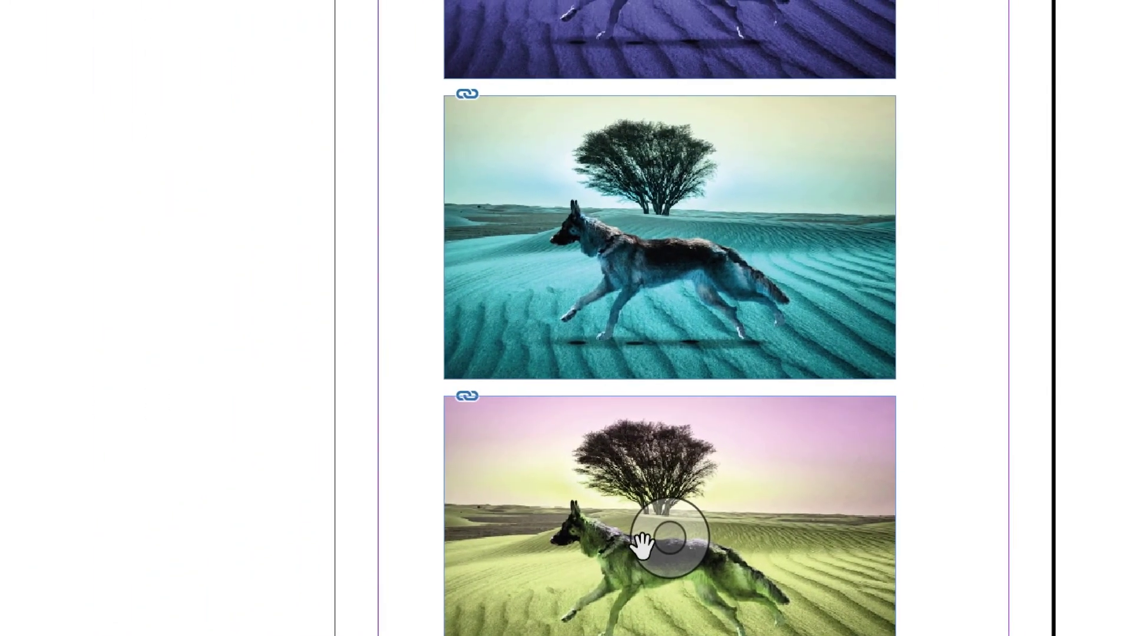
# Scale up and reposition the bottom picture's content to frame the dog's head.
pyautogui.click(642, 544)
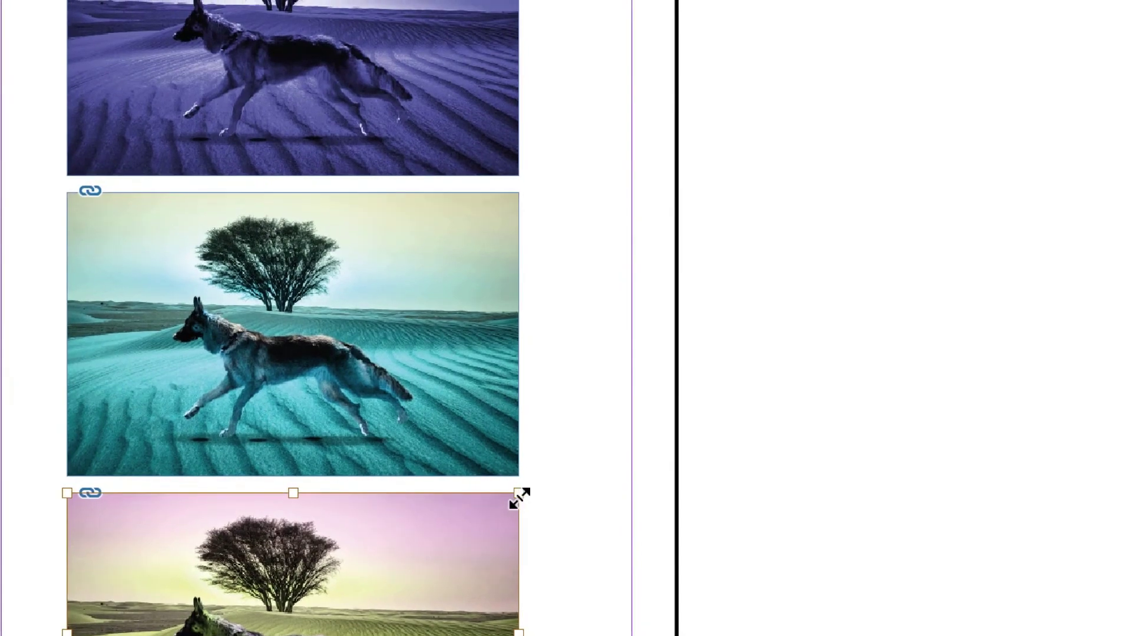
pyautogui.moveTo(518, 496)
pyautogui.mouseDown()
pyautogui.moveTo(532, 493)
pyautogui.moveTo(512, 536)
pyautogui.mouseUp()
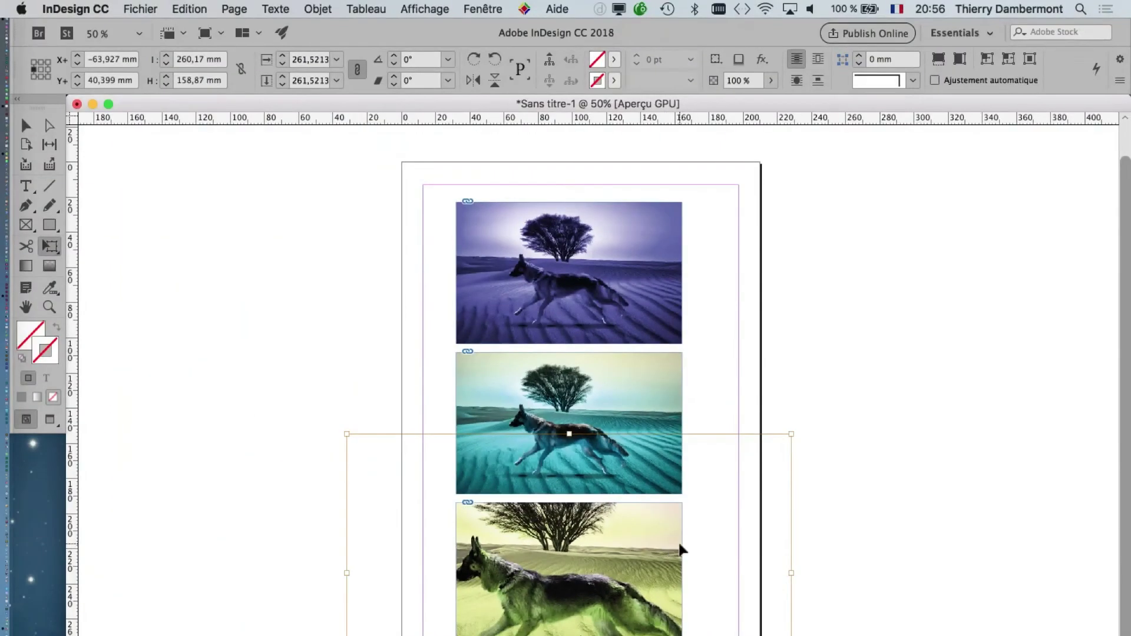
pyautogui.moveTo(573, 570); pyautogui.dragTo(624, 562)
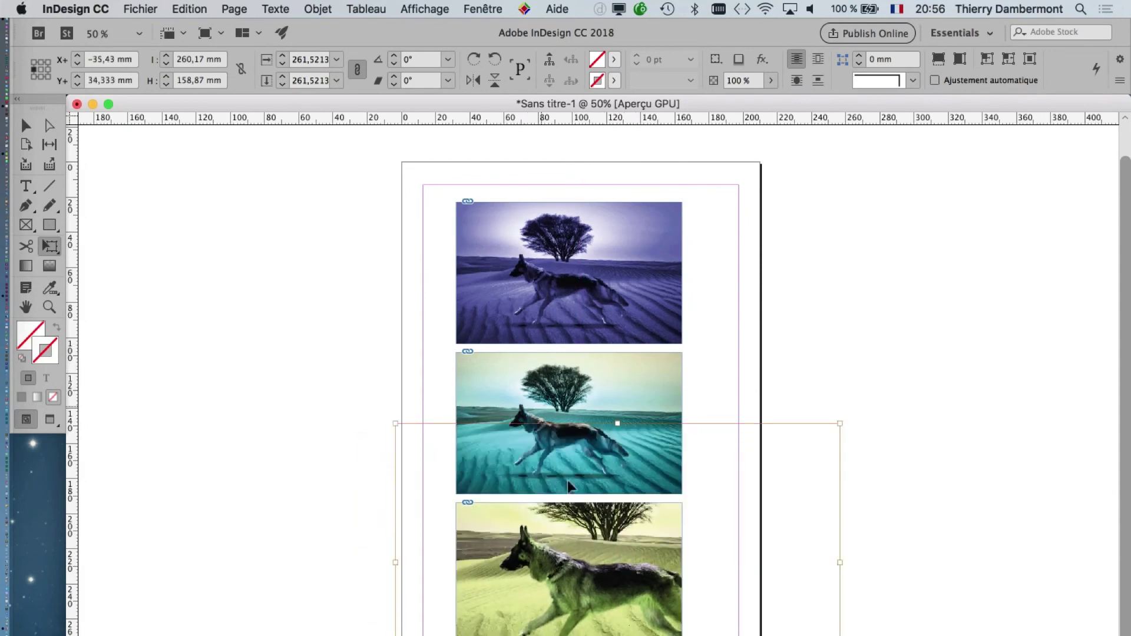
pyautogui.moveTo(837, 426); pyautogui.dragTo(921, 372)
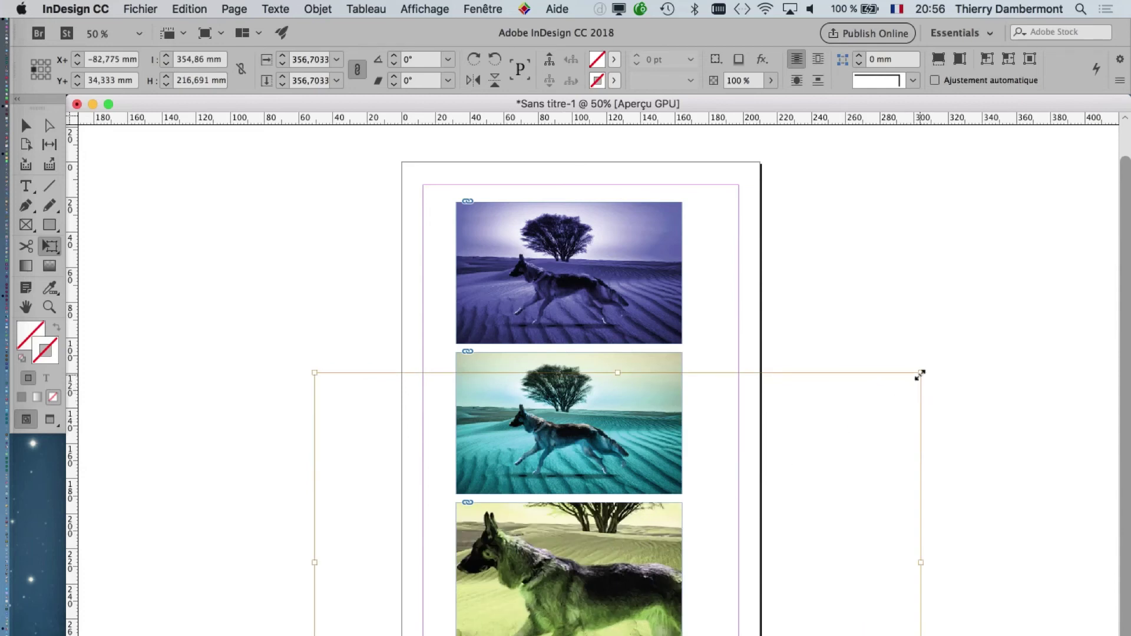
pyautogui.moveTo(920, 373); pyautogui.dragTo(1038, 298)
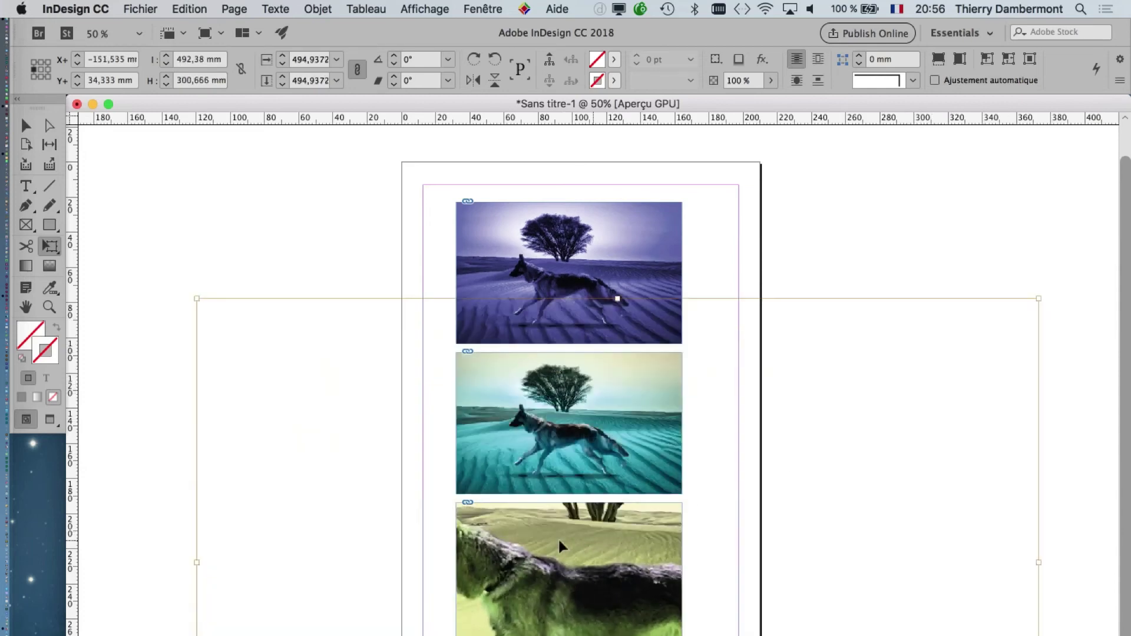
pyautogui.moveTo(561, 547); pyautogui.dragTo(667, 568)
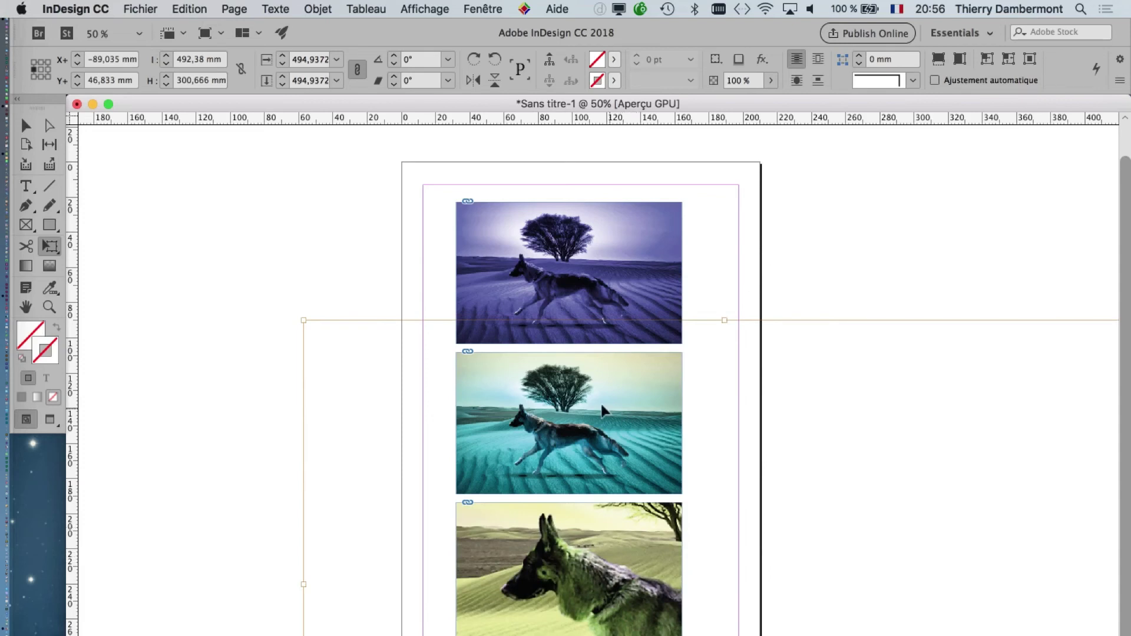
pyautogui.press('v')
pyautogui.press('super+shift+a')
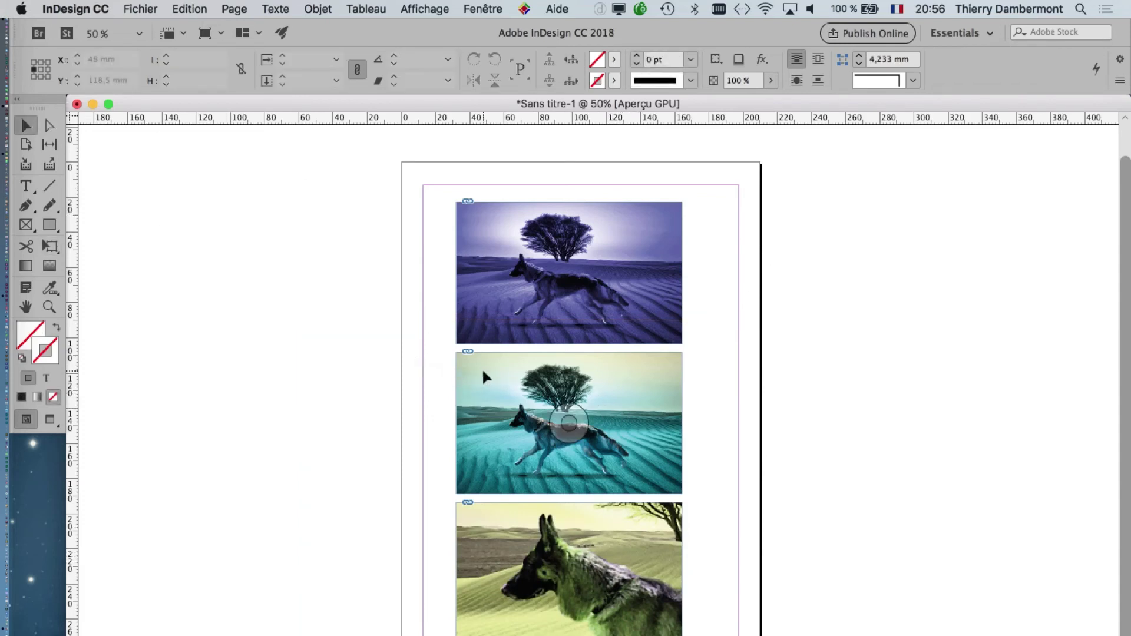
# Scale up the middle teal picture inside its frame and shift it right.
pyautogui.click(483, 374)
pyautogui.click(52, 246)
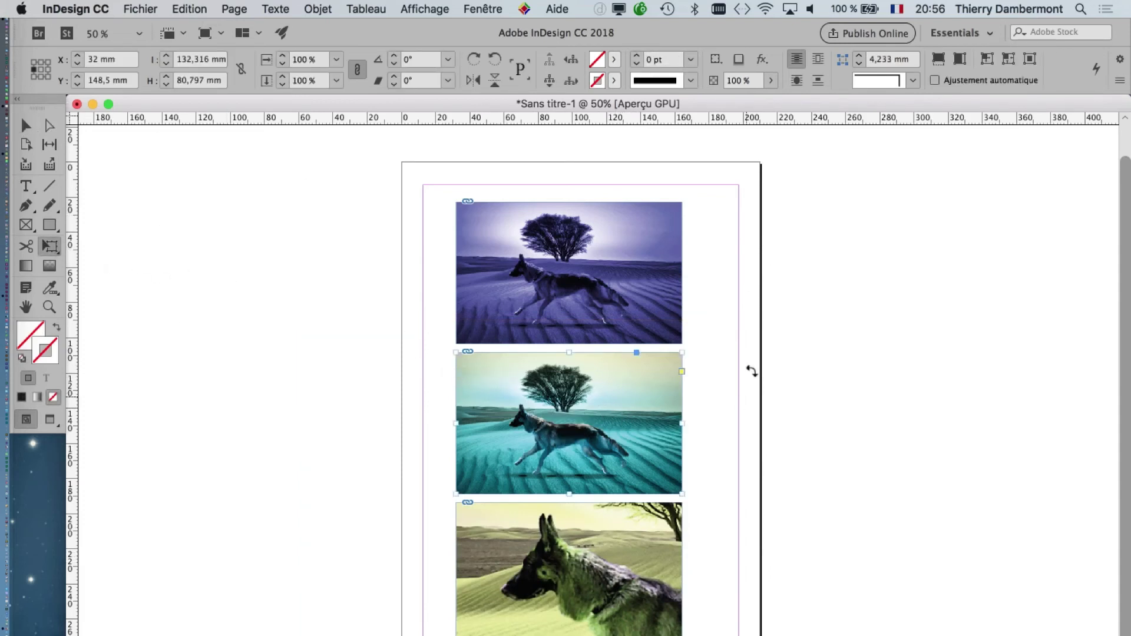
pyautogui.press('v')
pyautogui.press('super+shift+a')
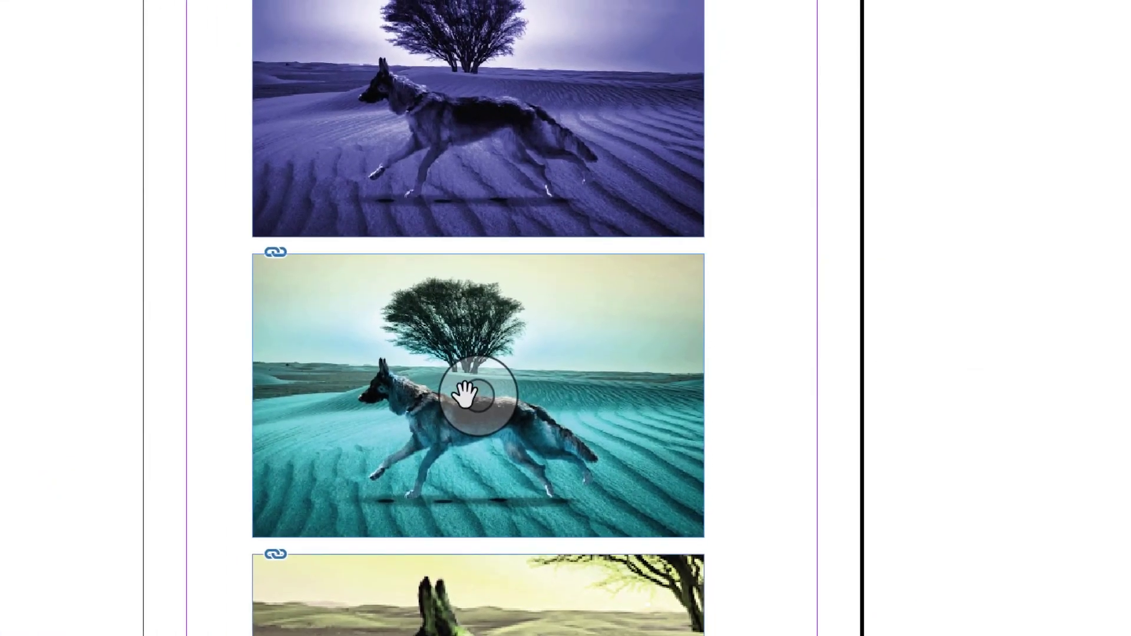
pyautogui.click(465, 393)
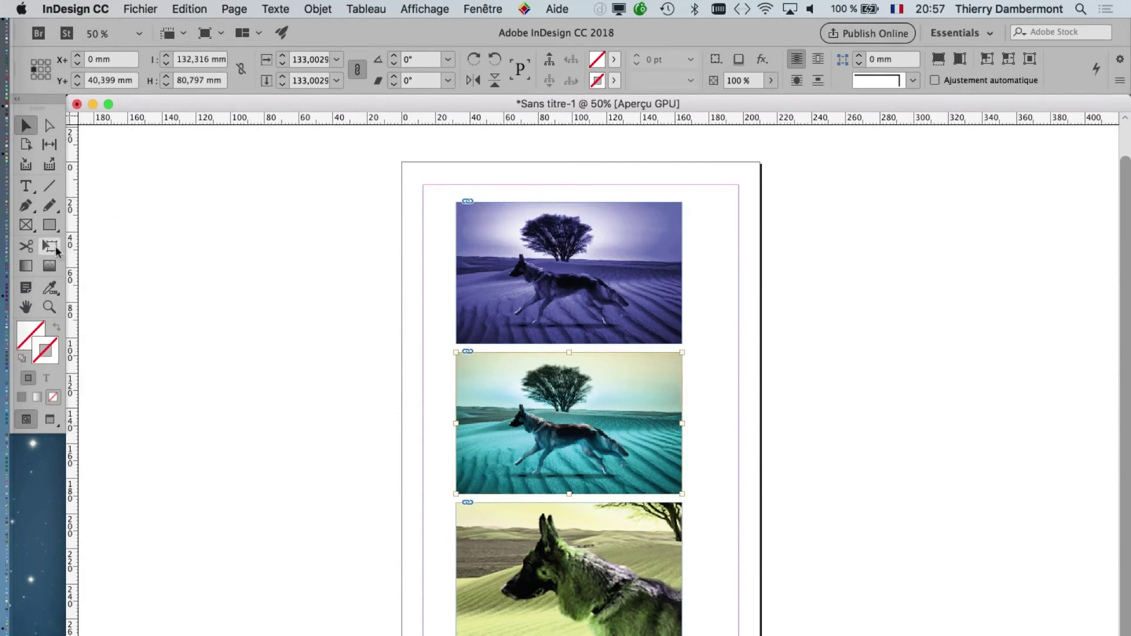
pyautogui.click(56, 249)
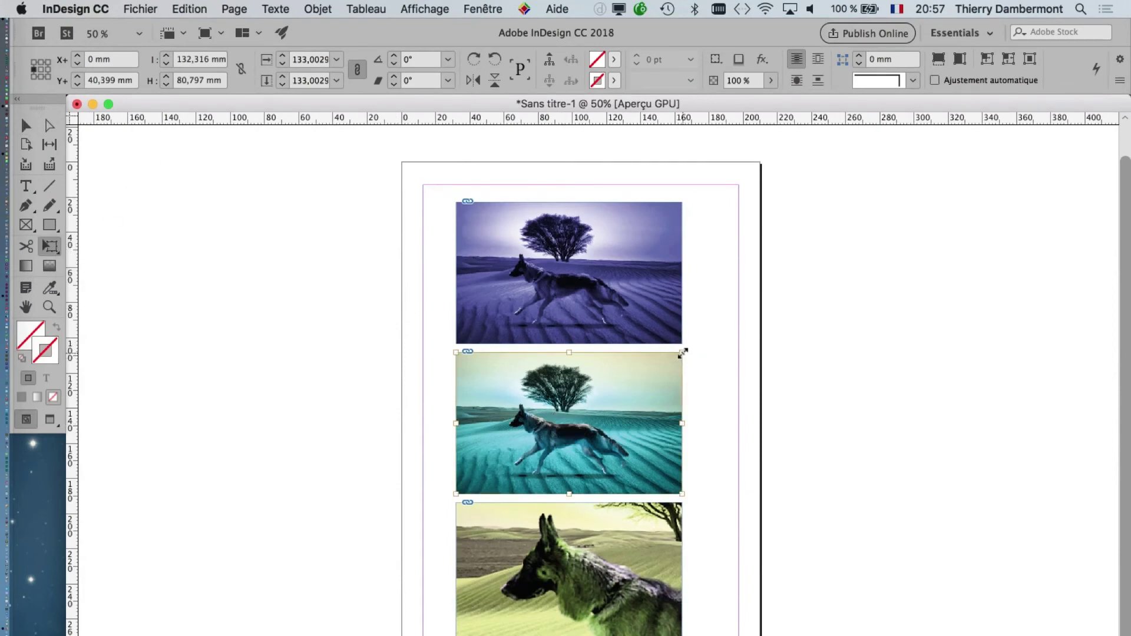
pyautogui.moveTo(683, 352); pyautogui.dragTo(812, 324)
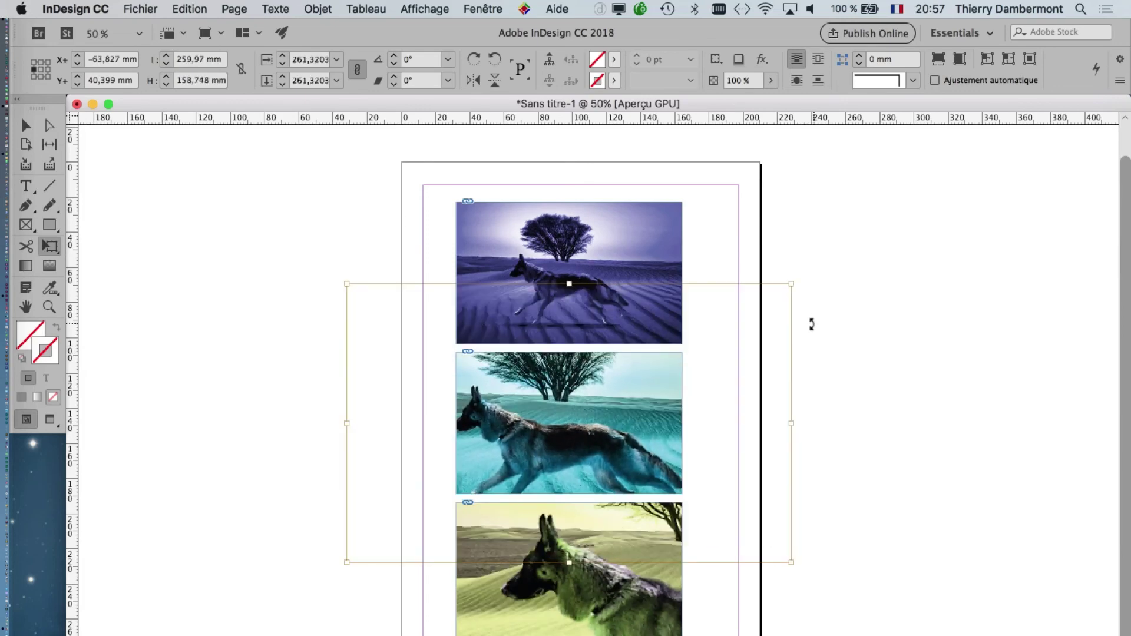
pyautogui.click(27, 126)
pyautogui.moveTo(517, 429)
pyautogui.mouseDown()
pyautogui.moveTo(582, 427)
pyautogui.moveTo(523, 389)
pyautogui.mouseUp()
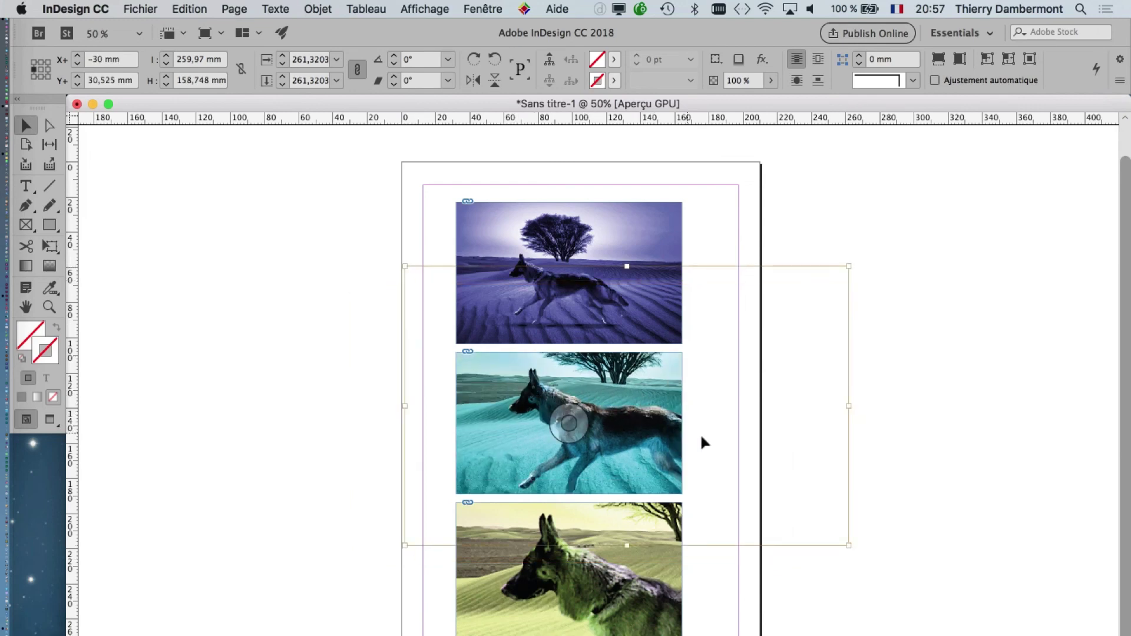
# Preview comps 2 and 6, then set the top picture to black-and-white Composition de calques 8.
pyautogui.click(207, 270)
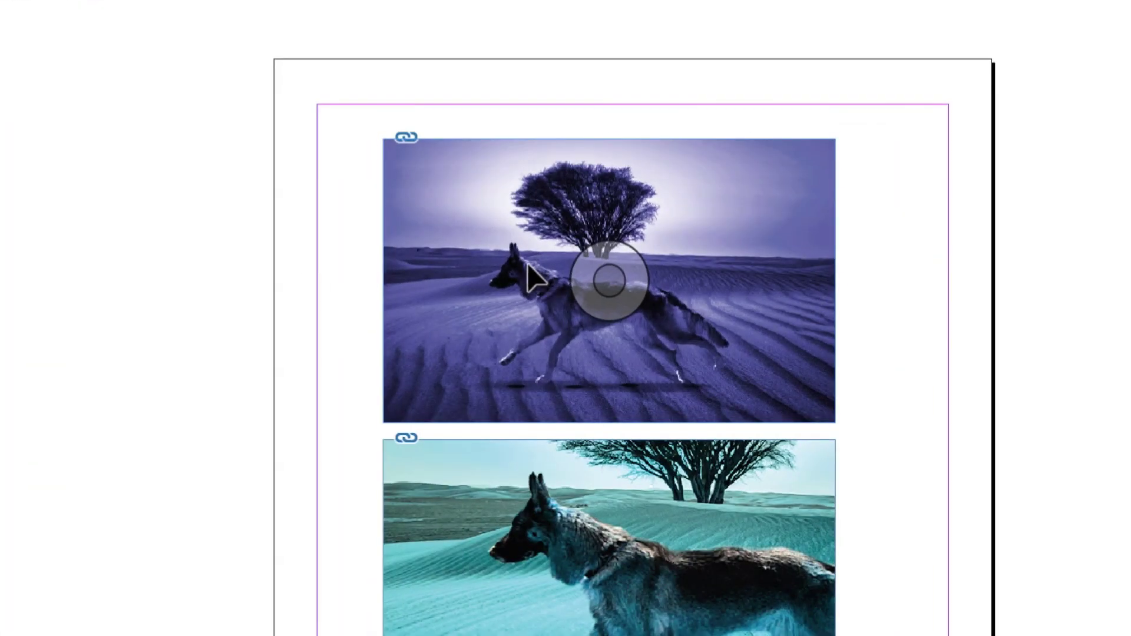
pyautogui.click(527, 265)
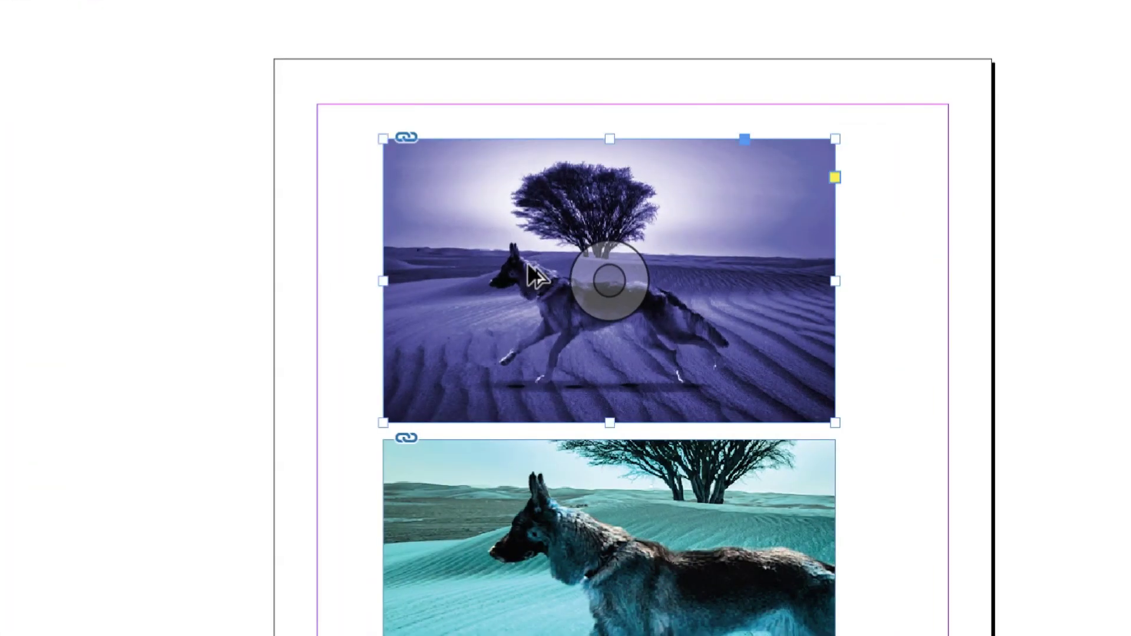
pyautogui.click(318, 8)
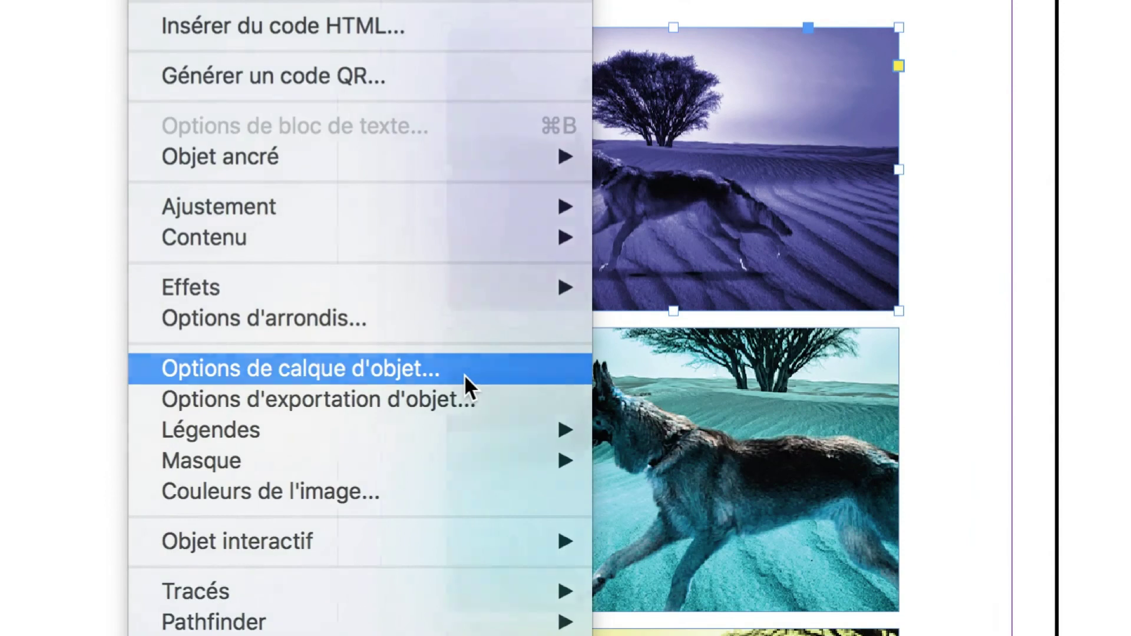
pyautogui.click(465, 373)
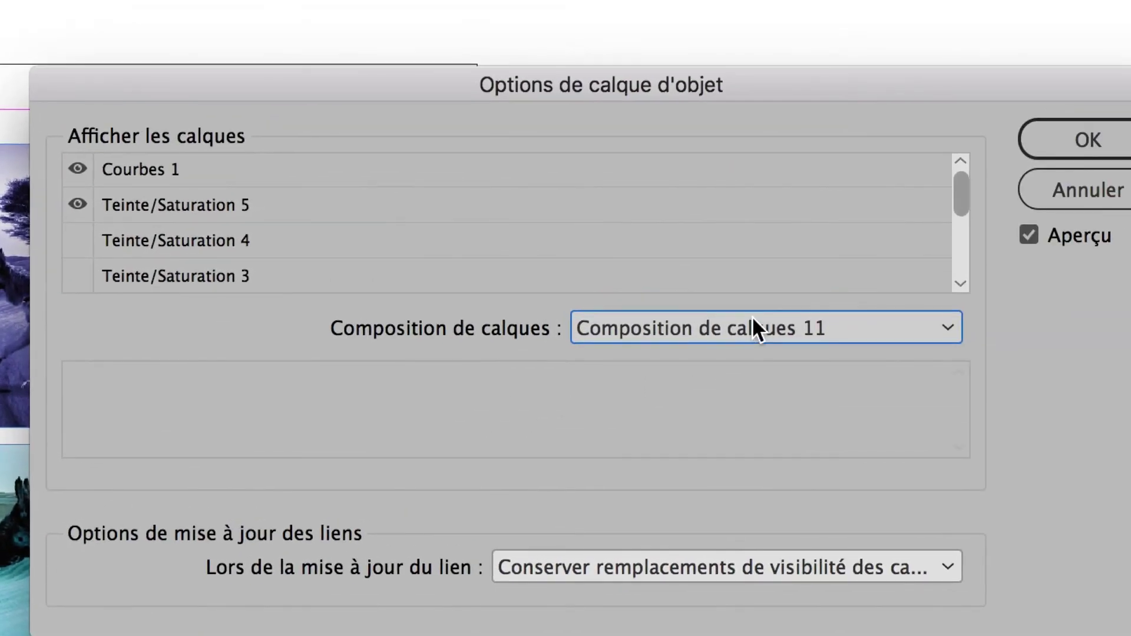
pyautogui.click(752, 318)
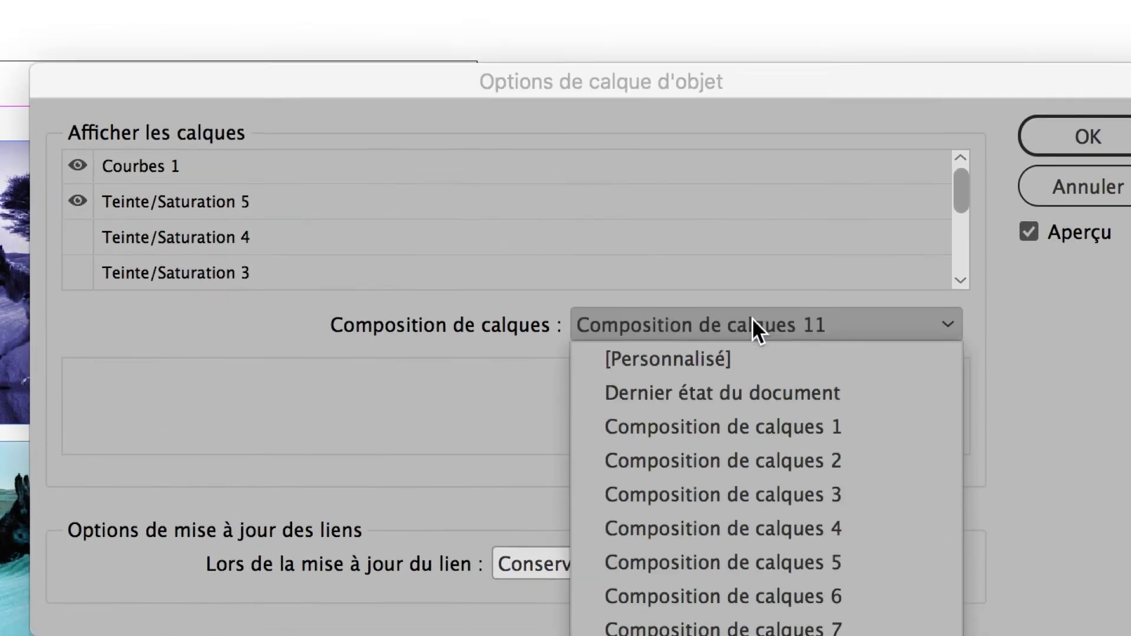
pyautogui.click(745, 365)
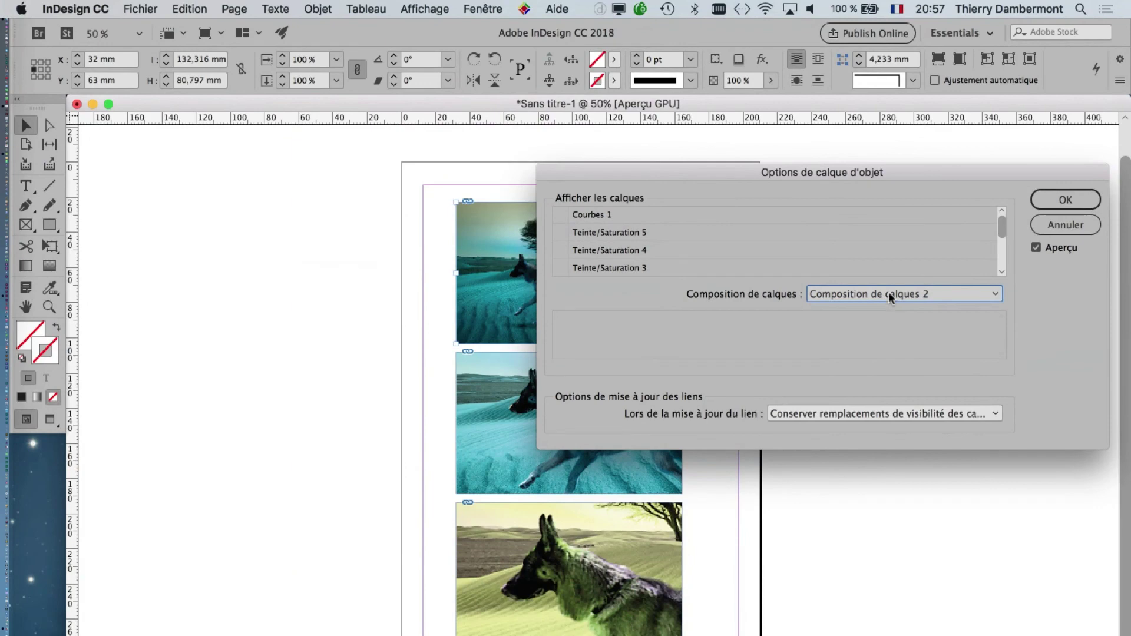
pyautogui.click(888, 291)
pyautogui.click(889, 429)
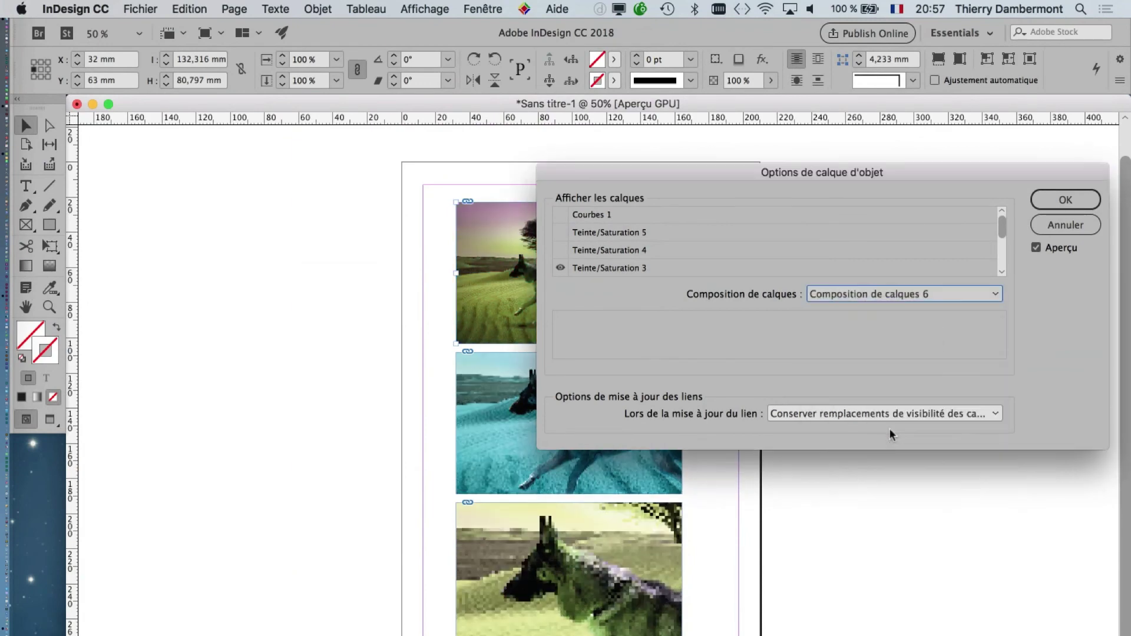
pyautogui.click(842, 297)
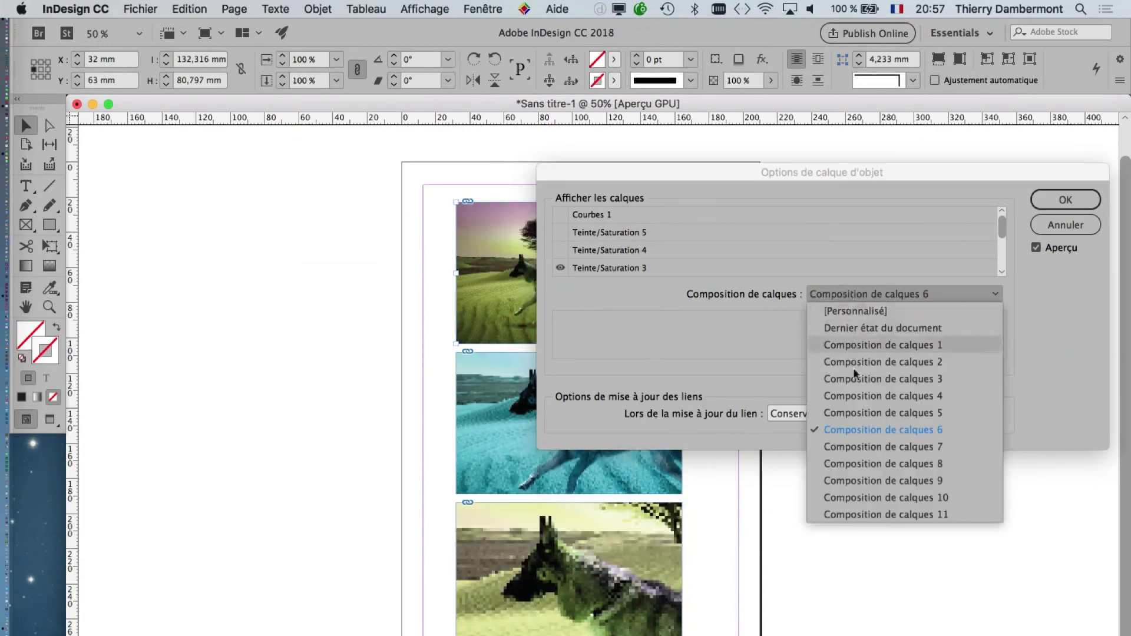
pyautogui.click(871, 466)
pyautogui.click(889, 294)
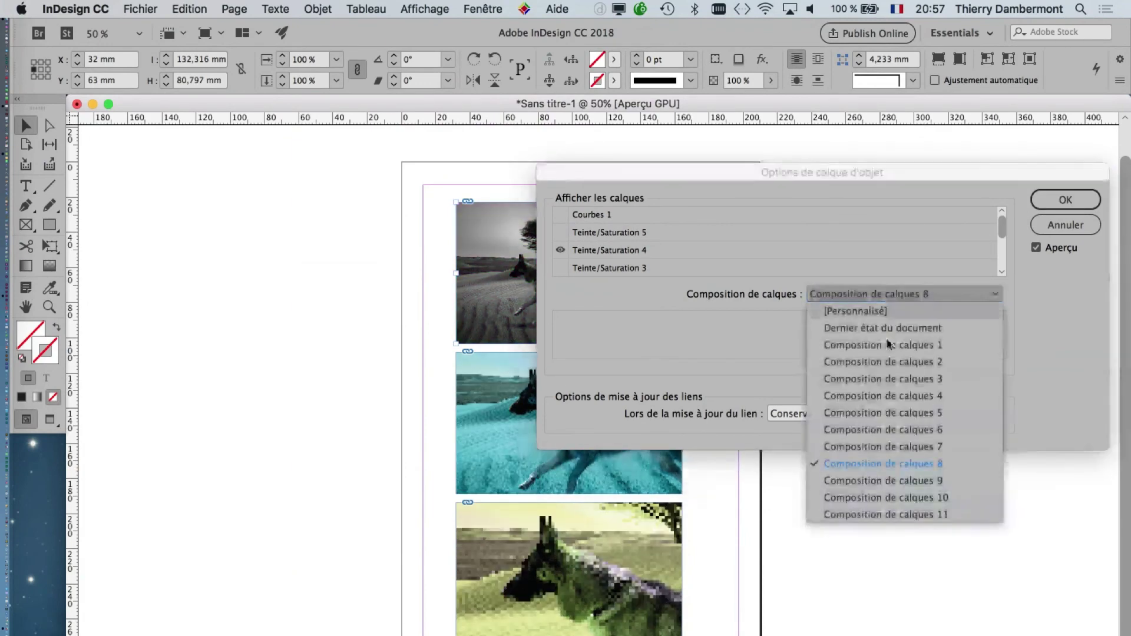
pyautogui.click(1060, 200)
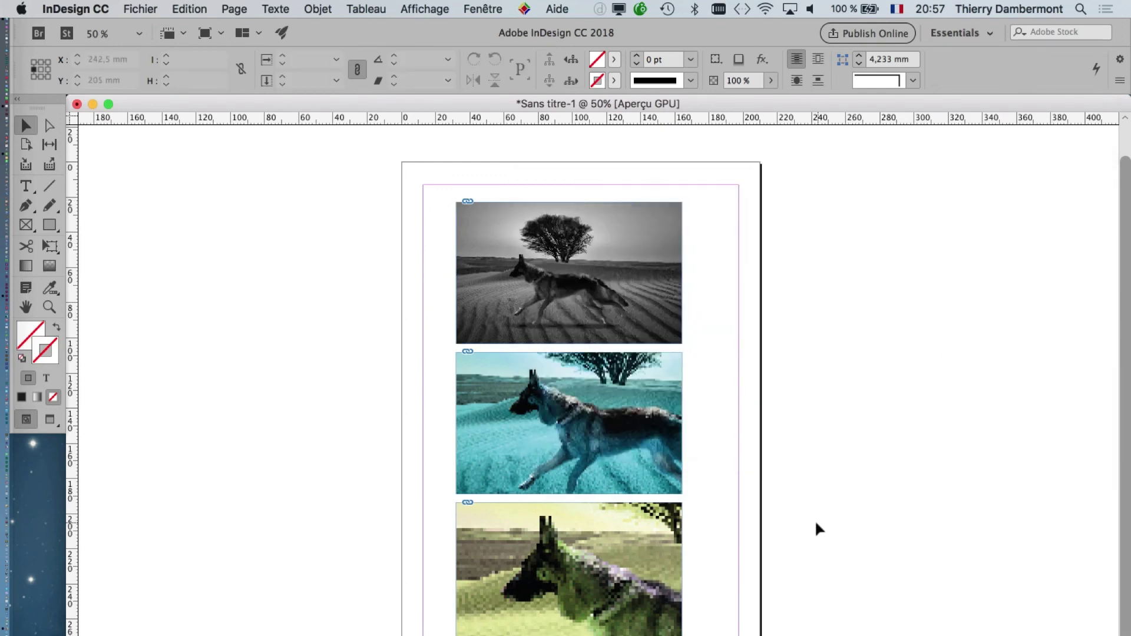
# Use Fichier > Enregistrer to bring up saving Sans titre-1.indd.
pyautogui.click(155, 8)
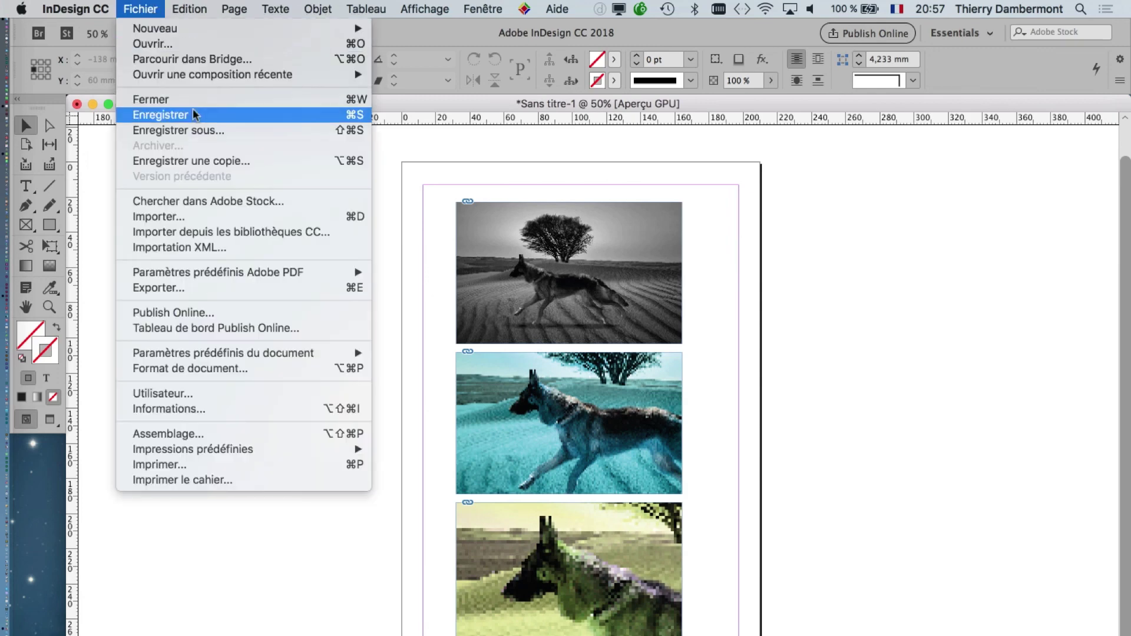
pyautogui.click(202, 128)
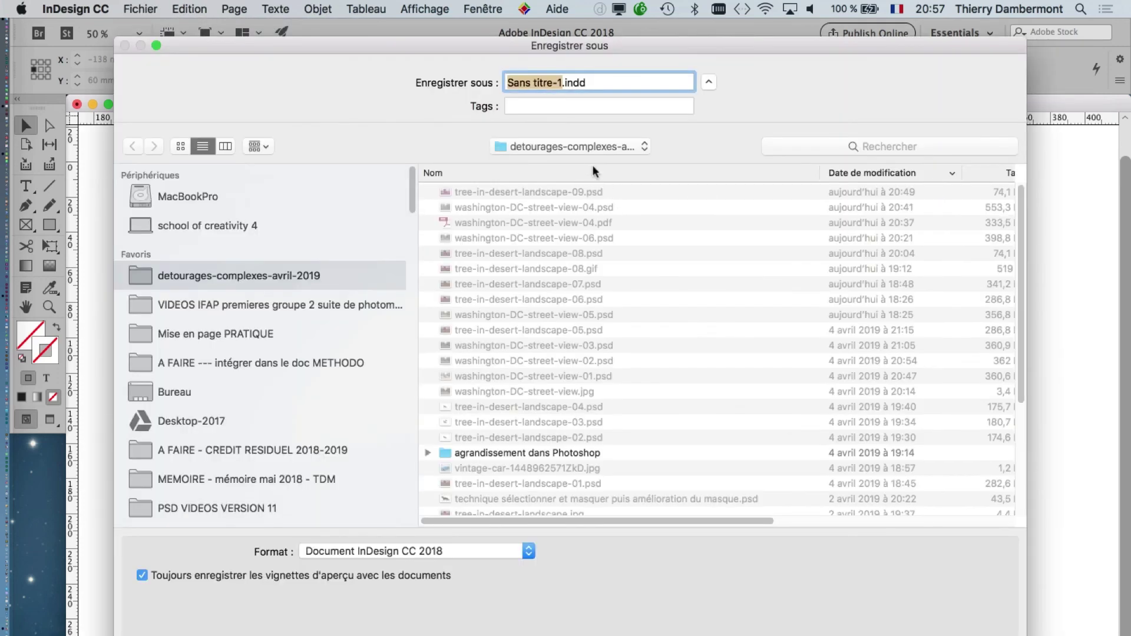